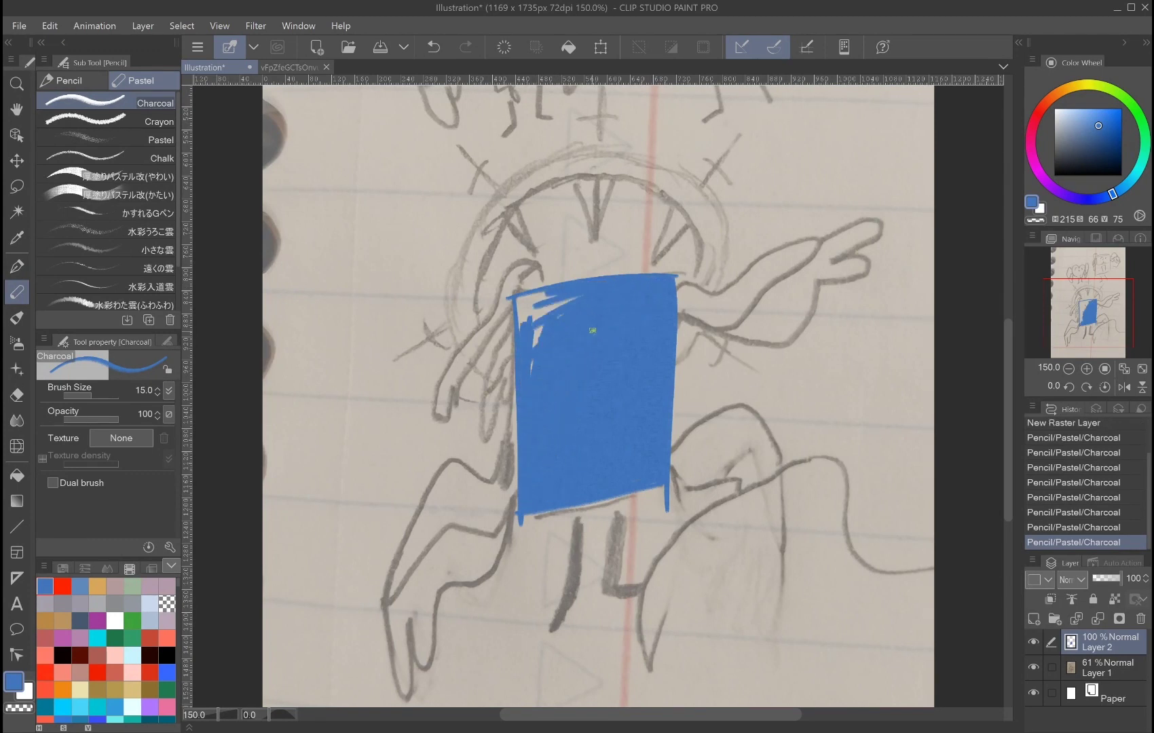
# Step: Finish filling the blue body rectangle with Charcoal and shade it with Crayon strokes on locked transparent pixels
pyautogui.moveTo(508, 296); pyautogui.dragTo(510, 518)
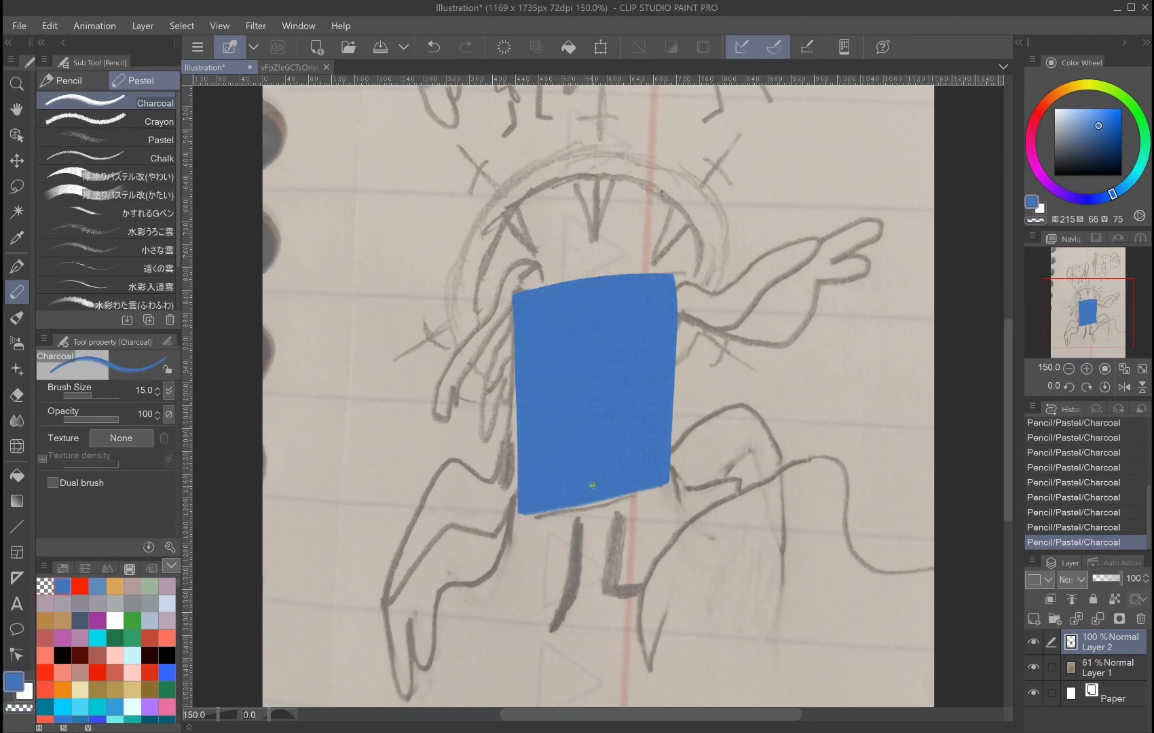
pyautogui.moveTo(592, 486); pyautogui.dragTo(601, 349)
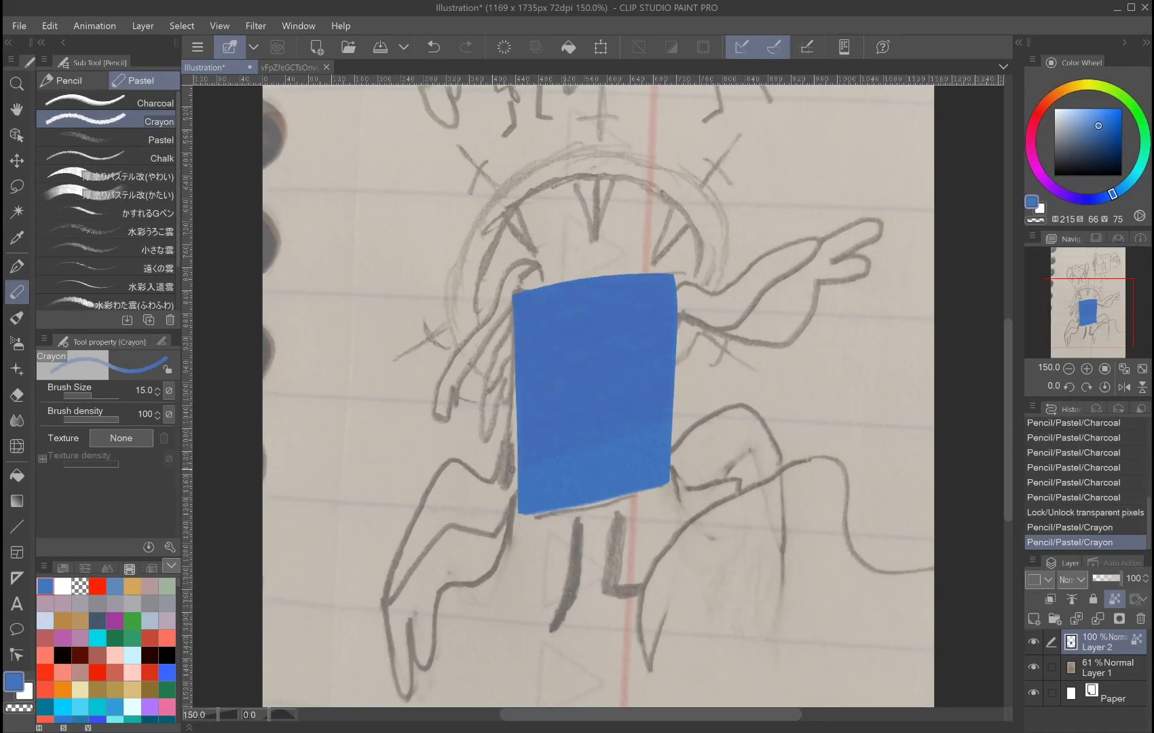
pyautogui.keyDown('alt'); pyautogui.click(498, 373); pyautogui.keyUp('alt')
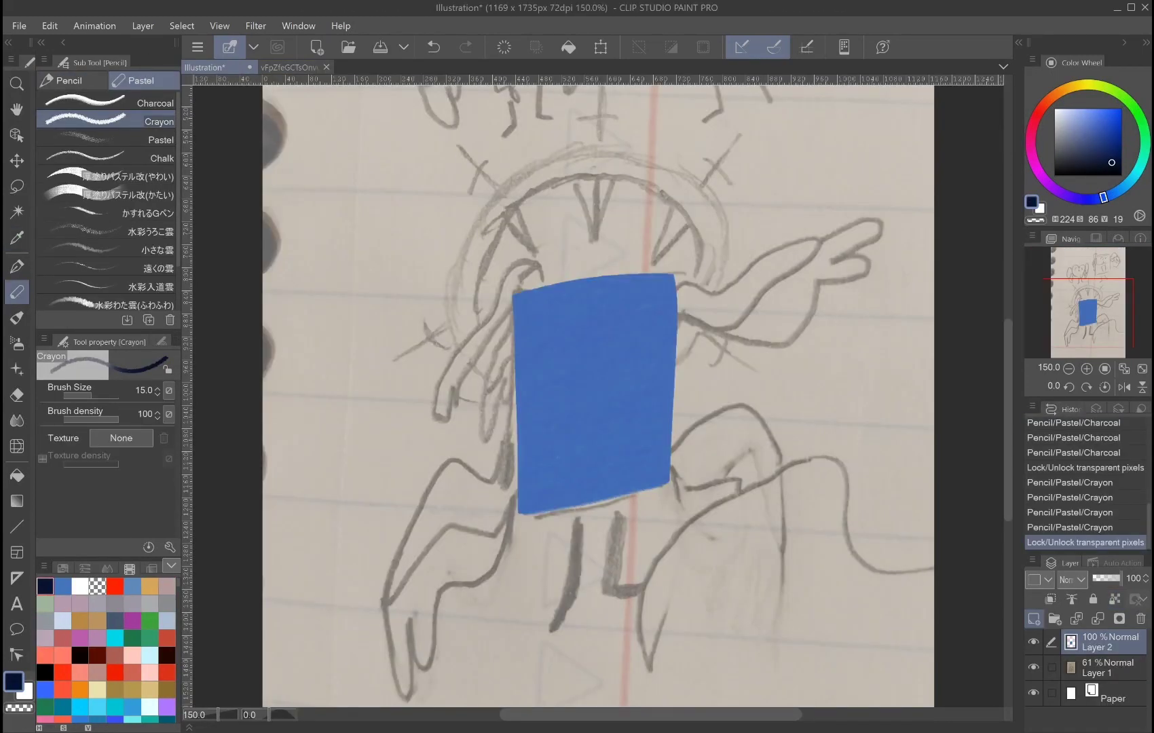
# Step: Discard the test stroke and create a new raster layer clipped to the blue body layer
pyautogui.moveTo(661, 284); pyautogui.dragTo(661, 343)
pyautogui.click(1085, 527)
pyautogui.click(1085, 513)
pyautogui.hotkey('ctrl', 'shift', 'n')
pyautogui.hotkey('ctrl', 'alt', 'g')
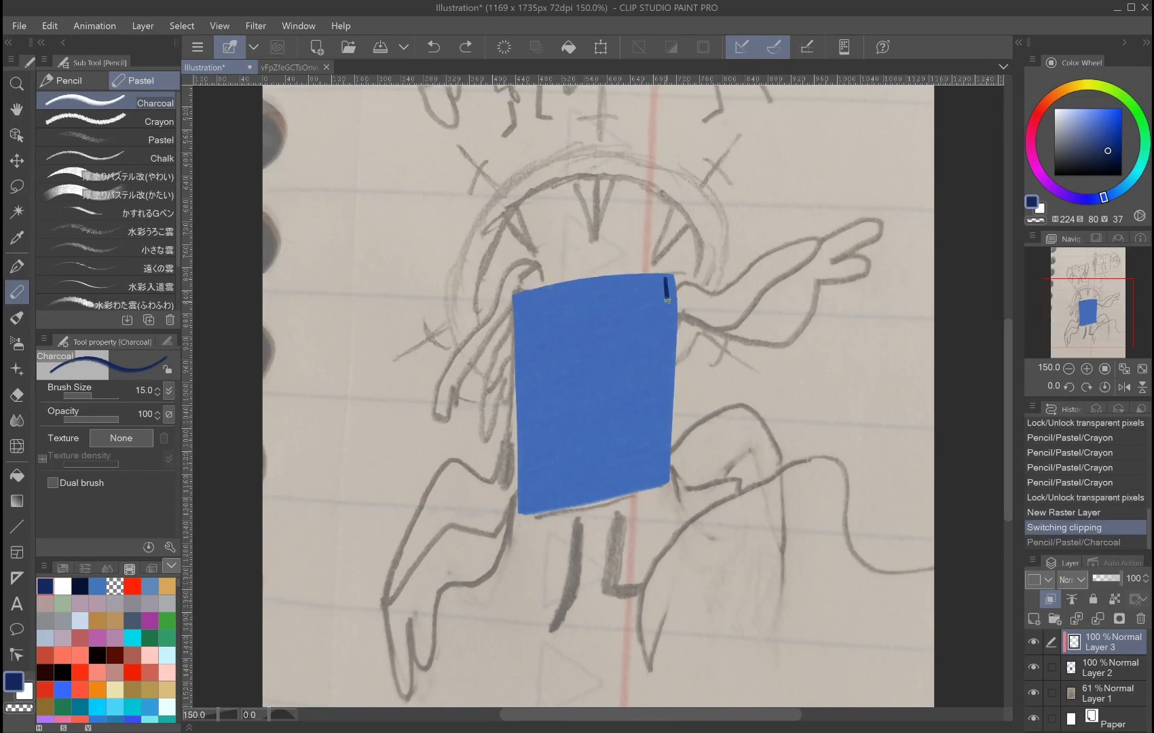
# Step: Paint a solid dark navy screen with rounded corners over the upper half of the body using Charcoal
pyautogui.click(1087, 368)
pyautogui.moveTo(683, 239); pyautogui.dragTo(516, 412)
pyautogui.moveTo(508, 276)
pyautogui.mouseDown()
pyautogui.moveTo(508, 407)
pyautogui.moveTo(691, 243)
pyautogui.mouseUp()
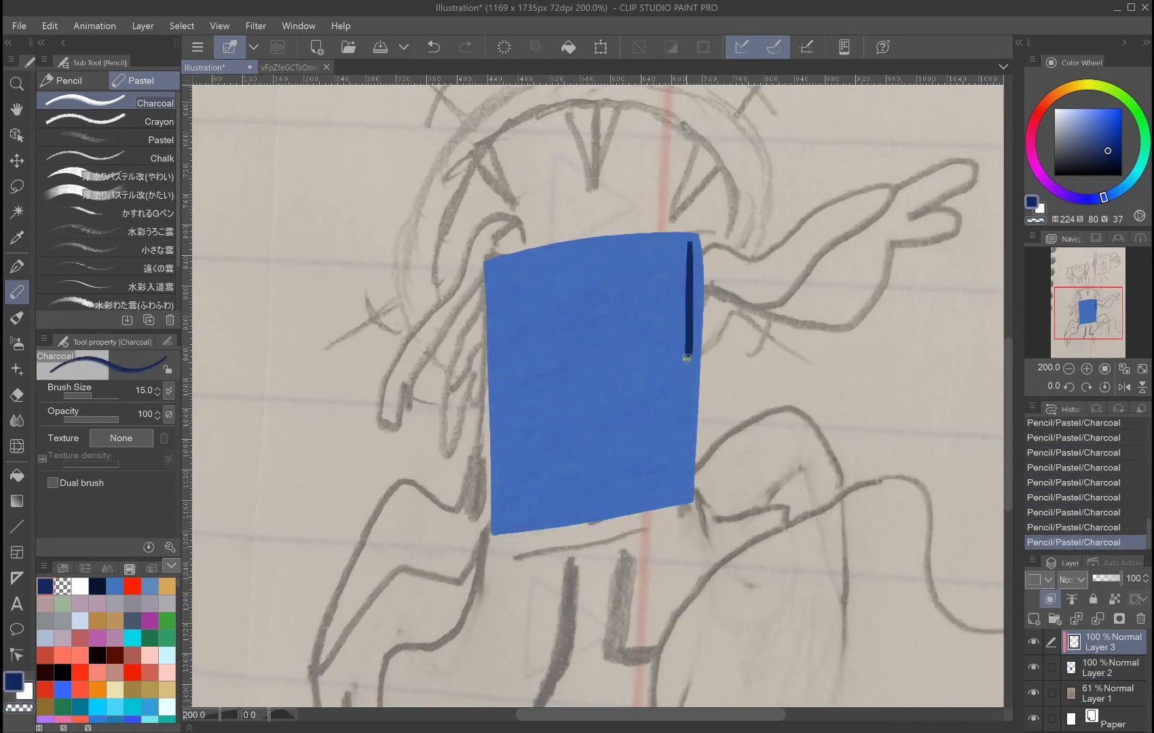
pyautogui.moveTo(692, 355); pyautogui.dragTo(523, 385)
pyautogui.moveTo(494, 271); pyautogui.dragTo(503, 301)
pyautogui.moveTo(689, 243)
pyautogui.mouseDown()
pyautogui.moveTo(618, 243)
pyautogui.moveTo(511, 398)
pyautogui.mouseUp()
pyautogui.hotkey('ctrl', 'z')
pyautogui.moveTo(503, 272)
pyautogui.mouseDown()
pyautogui.moveTo(696, 237)
pyautogui.moveTo(664, 351)
pyautogui.moveTo(522, 377)
pyautogui.mouseUp()
pyautogui.moveTo(682, 241)
pyautogui.mouseDown()
pyautogui.moveTo(611, 333)
pyautogui.moveTo(564, 326)
pyautogui.mouseUp()
pyautogui.moveTo(631, 268)
pyautogui.mouseDown()
pyautogui.moveTo(623, 297)
pyautogui.moveTo(580, 273)
pyautogui.mouseUp()
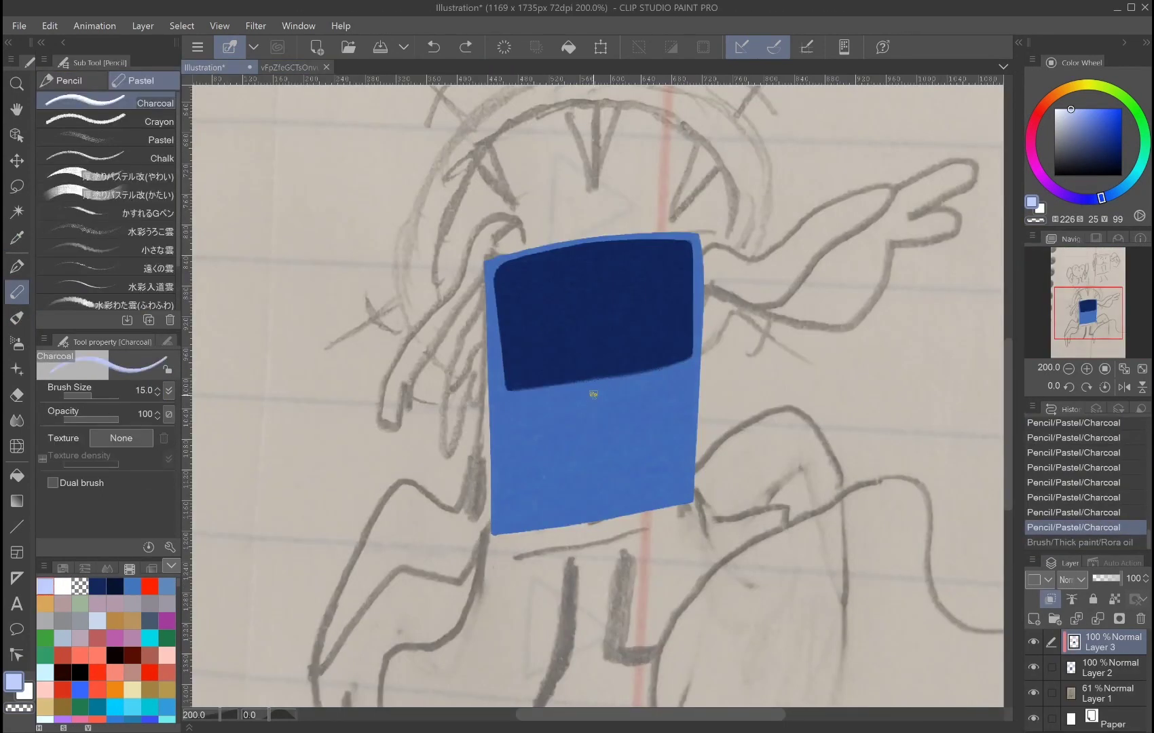
# Step: Paint a tall pale lavender button below the screen, trim its edges with transparent colour, and round the body's corners
pyautogui.hotkey('ctrl', 'z')
pyautogui.moveTo(576, 398)
pyautogui.mouseDown()
pyautogui.moveTo(629, 498)
pyautogui.moveTo(574, 508)
pyautogui.moveTo(630, 389)
pyautogui.moveTo(581, 401)
pyautogui.moveTo(627, 415)
pyautogui.moveTo(584, 457)
pyautogui.moveTo(629, 463)
pyautogui.moveTo(584, 500)
pyautogui.moveTo(645, 387)
pyautogui.moveTo(571, 560)
pyautogui.mouseUp()
pyautogui.press('c')
pyautogui.moveTo(621, 385); pyautogui.dragTo(588, 401)
pyautogui.moveTo(576, 506); pyautogui.dragTo(591, 524)
pyautogui.press('c')
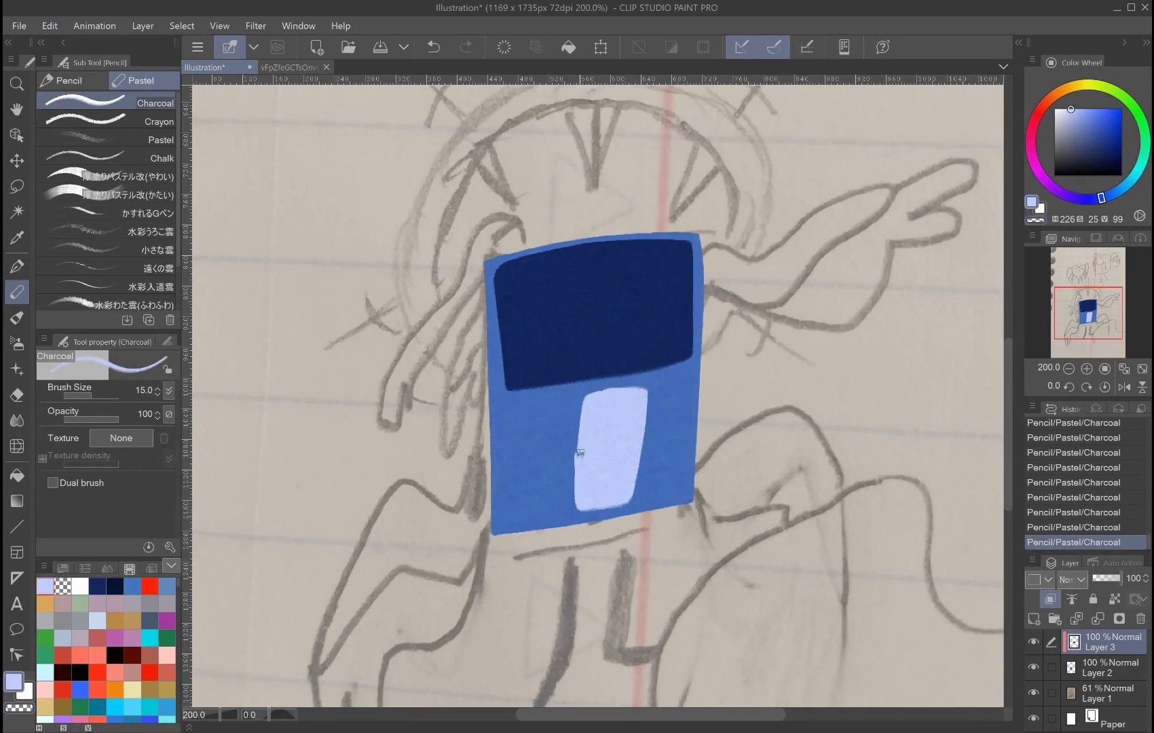
pyautogui.moveTo(645, 397)
pyautogui.mouseDown()
pyautogui.moveTo(635, 496)
pyautogui.moveTo(614, 392)
pyautogui.mouseUp()
pyautogui.press('c')
pyautogui.moveTo(579, 500); pyautogui.dragTo(628, 498)
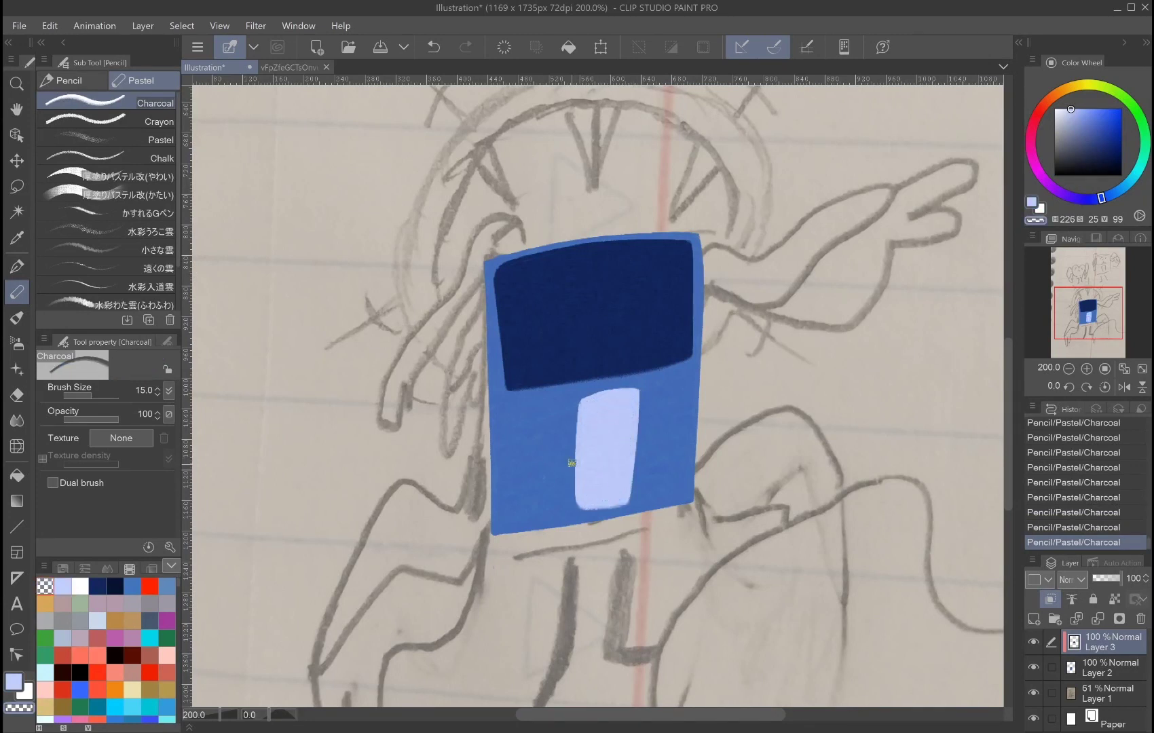
pyautogui.keyDown('ctrl'); pyautogui.keyDown('shift'); pyautogui.click(480, 274); pyautogui.keyUp('shift'); pyautogui.keyUp('ctrl')
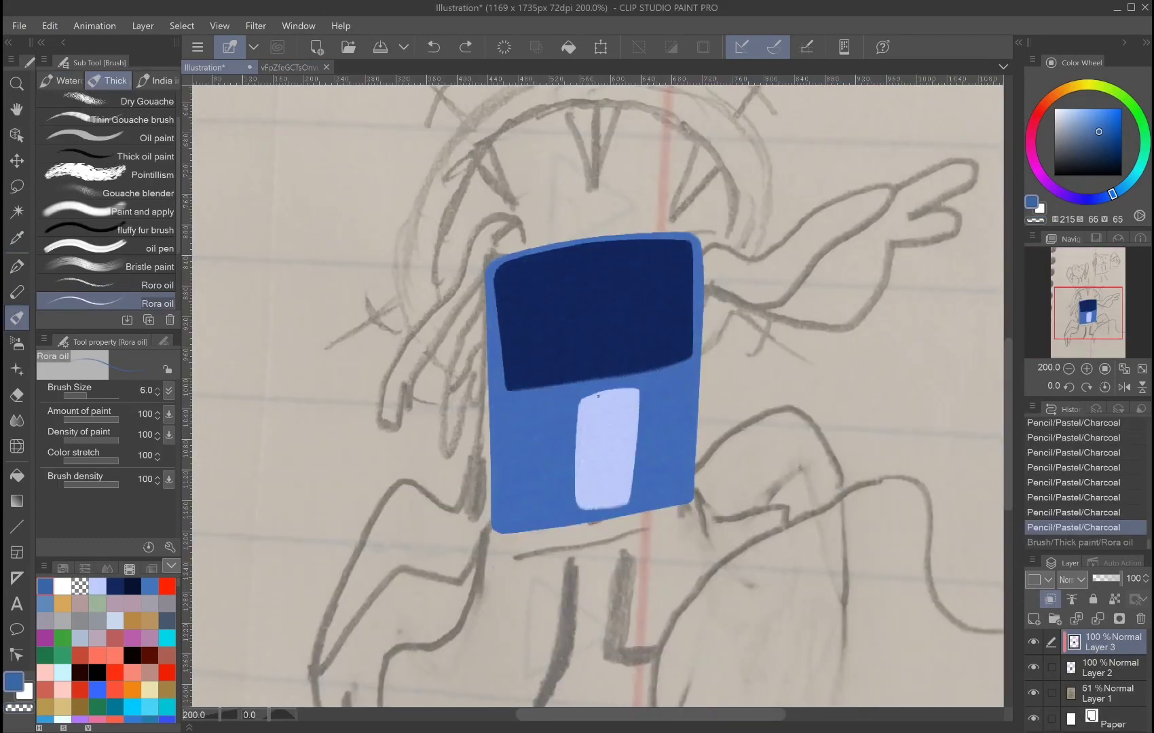
# Step: Draw thin darker blue lines on both sides of the button with Rora oil on a separate layer clipped to the body
pyautogui.press(']')
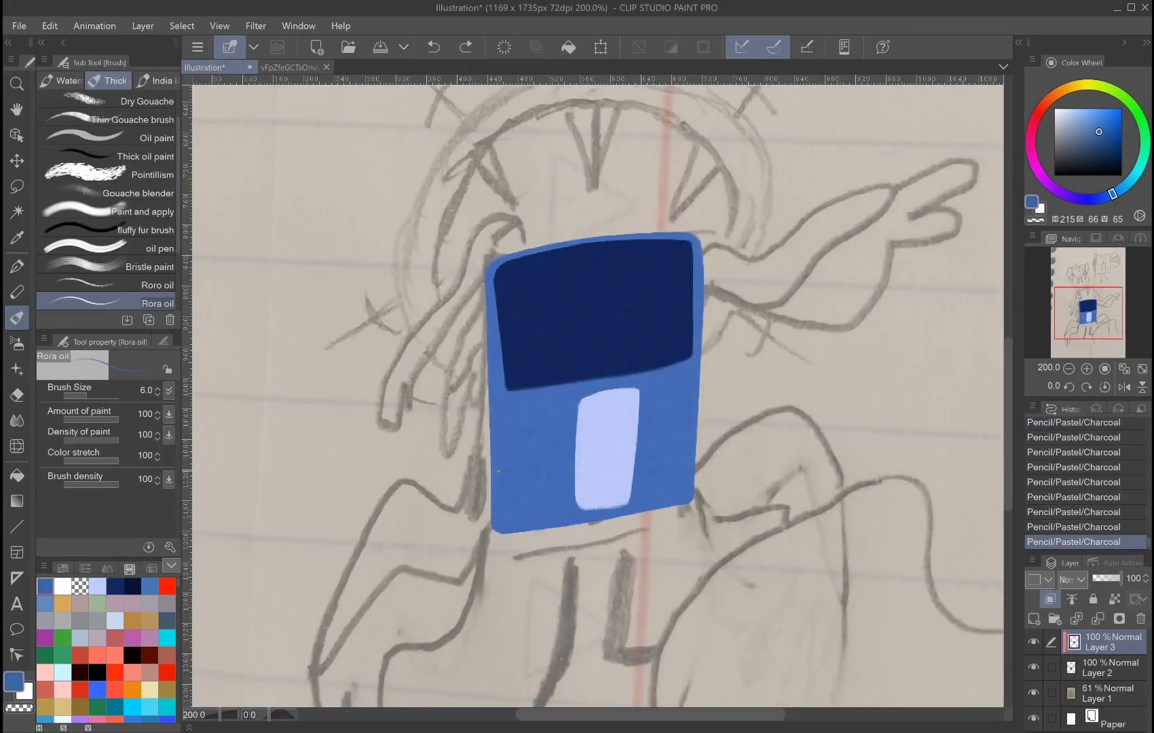
pyautogui.click(1034, 619)
pyautogui.hotkey('ctrl', 'y')
pyautogui.click(1115, 599)
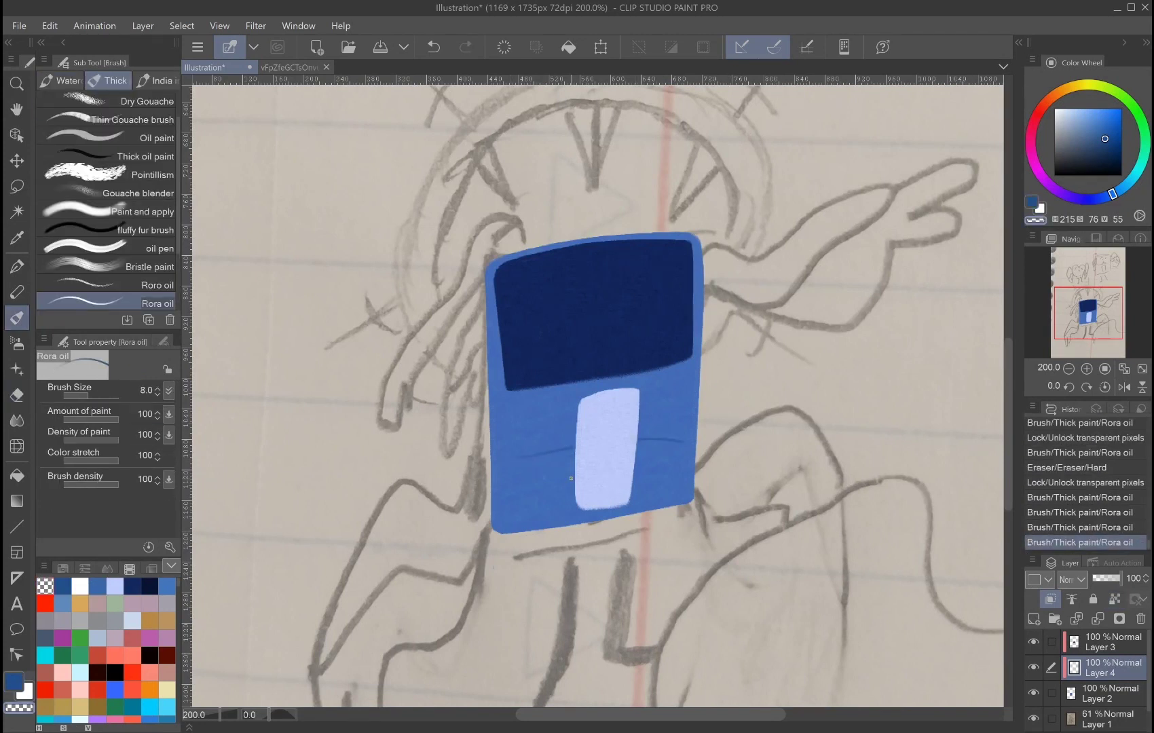
pyautogui.moveTo(683, 438)
pyautogui.mouseDown()
pyautogui.moveTo(534, 459)
pyautogui.moveTo(566, 479)
pyautogui.moveTo(556, 476)
pyautogui.mouseUp()
# Step: Select the line beside the button's left edge with the lasso, nudge it into position, and deselect
pyautogui.press('m')
pyautogui.press('k')
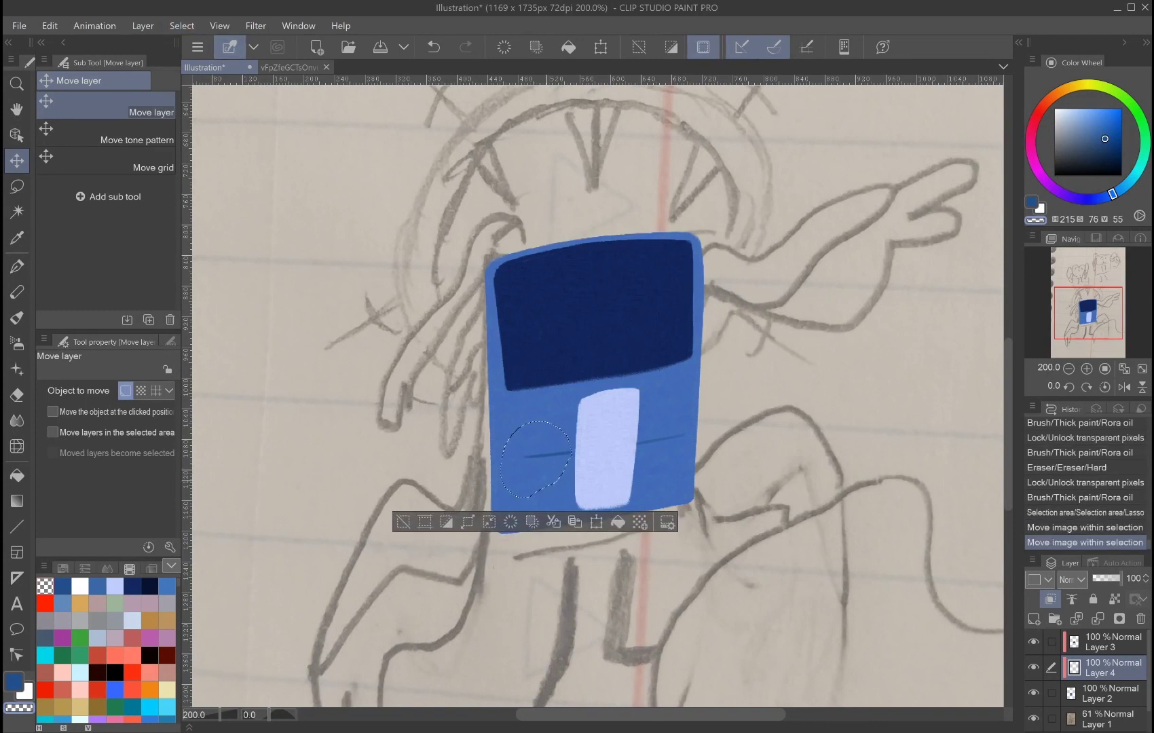
pyautogui.hotkey('ctrl', 'd')
# Step: Sample the navy screen colour from the reference image and set the clipped screen layer to 63% opacity with transparent pixels locked
pyautogui.click(289, 67)
pyautogui.press('i')
pyautogui.click(631, 299)
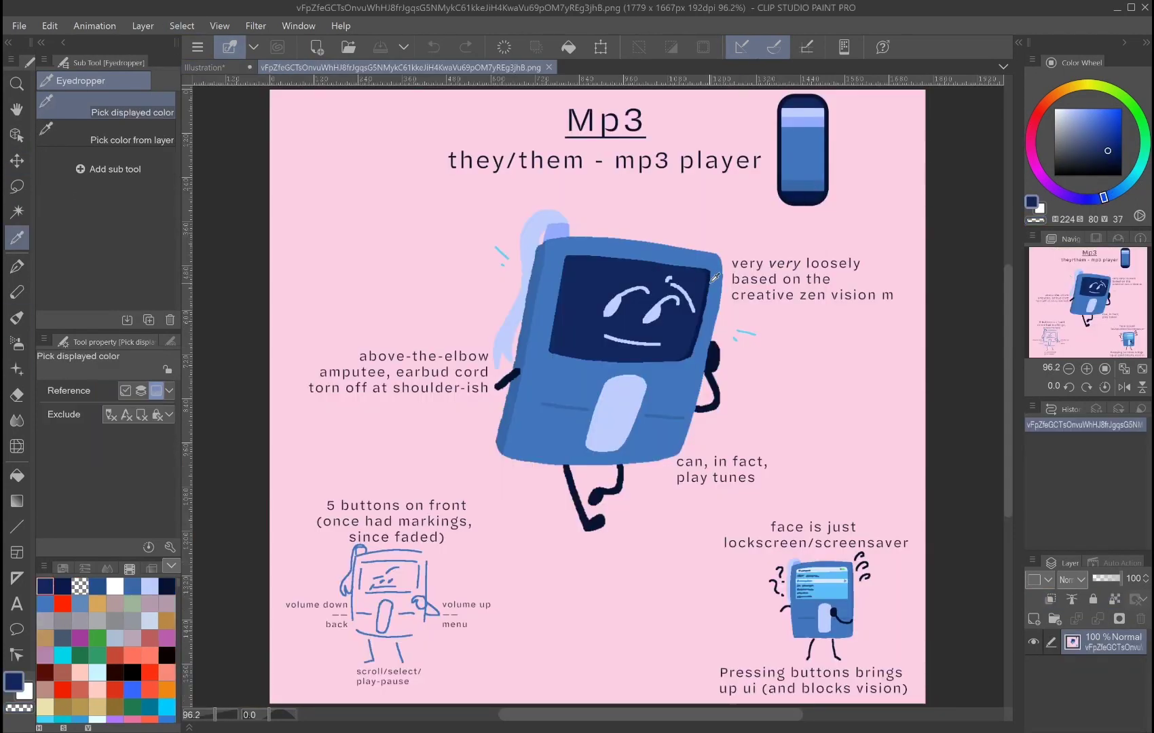
pyautogui.click(203, 68)
pyautogui.press('b')
pyautogui.moveTo(1114, 578); pyautogui.dragTo(1102, 578)
pyautogui.click(1114, 599)
pyautogui.click(689, 243)
# Step: Sample lavender from the reference image and paint a small tab behind the body's upper-left corner on a layer beneath the body
pyautogui.click(288, 67)
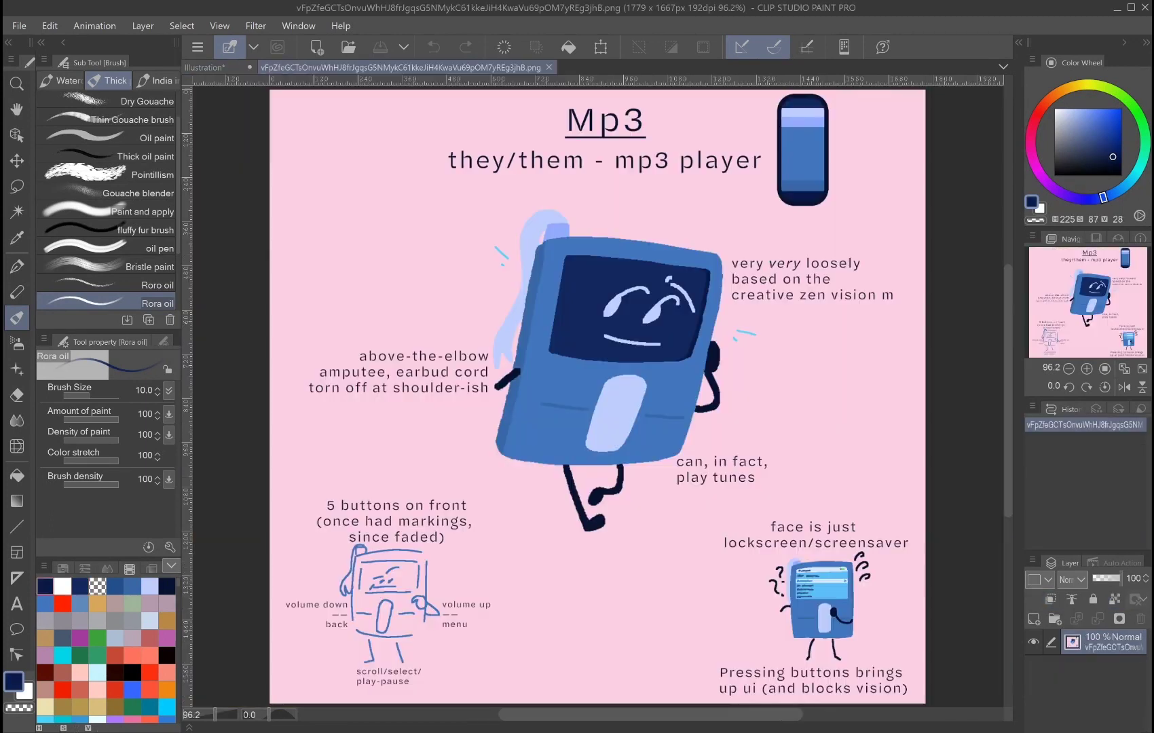
pyautogui.press('i')
pyautogui.click(804, 177)
pyautogui.click(204, 67)
pyautogui.click(1035, 618)
pyautogui.press('b')
pyautogui.moveTo(1100, 641); pyautogui.dragTo(1100, 694)
pyautogui.moveTo(493, 257)
pyautogui.mouseDown()
pyautogui.moveTo(522, 255)
pyautogui.moveTo(519, 238)
pyautogui.mouseUp()
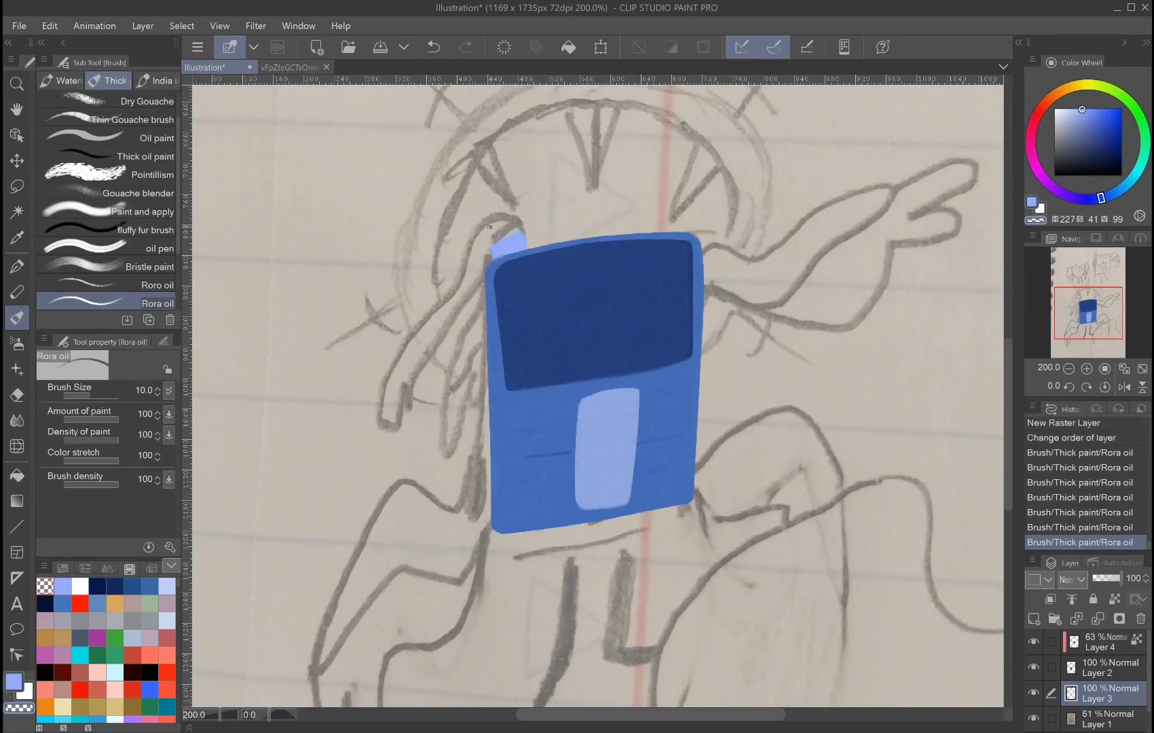
# Step: Paint a pale lavender strand with a forked end flowing from the tab on a new layer, and fade the sketch to 35% opacity
pyautogui.hotkey('ctrl', 'shift', 'n')
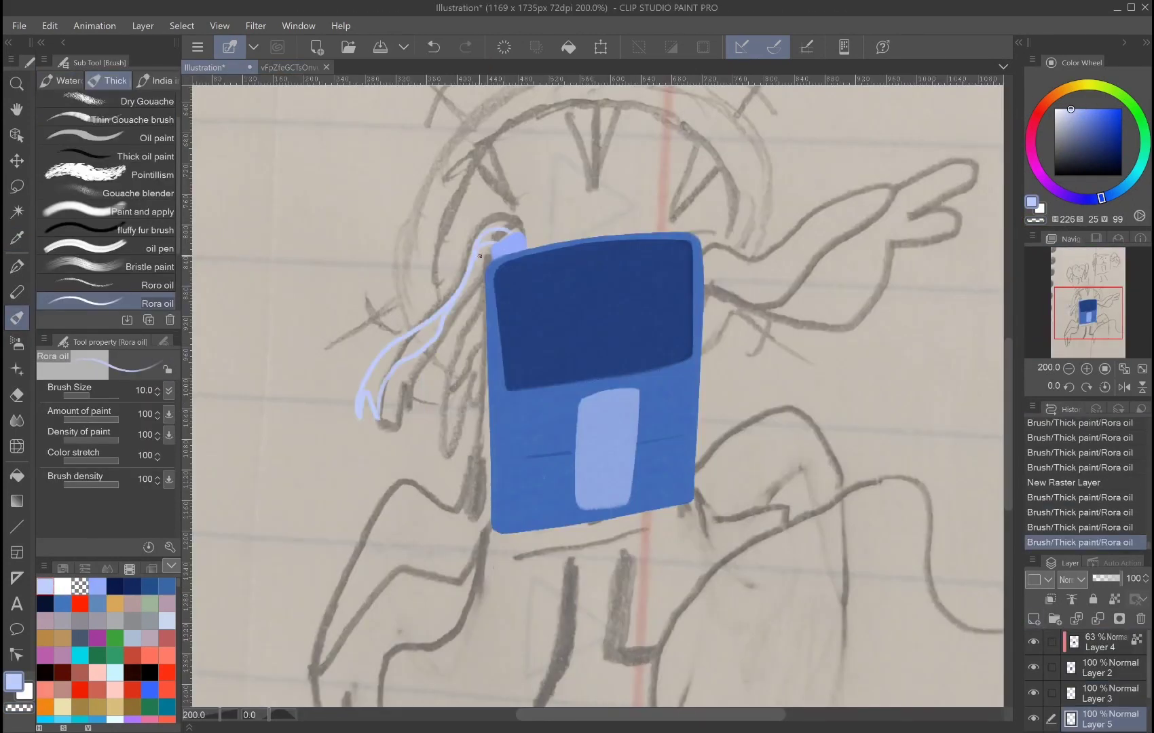
pyautogui.moveTo(501, 232); pyautogui.dragTo(520, 238)
pyautogui.hotkey('ctrl', 'z')
pyautogui.press('c')
pyautogui.moveTo(415, 339); pyautogui.dragTo(467, 286)
pyautogui.hotkey('ctrl', 'z')
pyautogui.hotkey('ctrl', 'z')
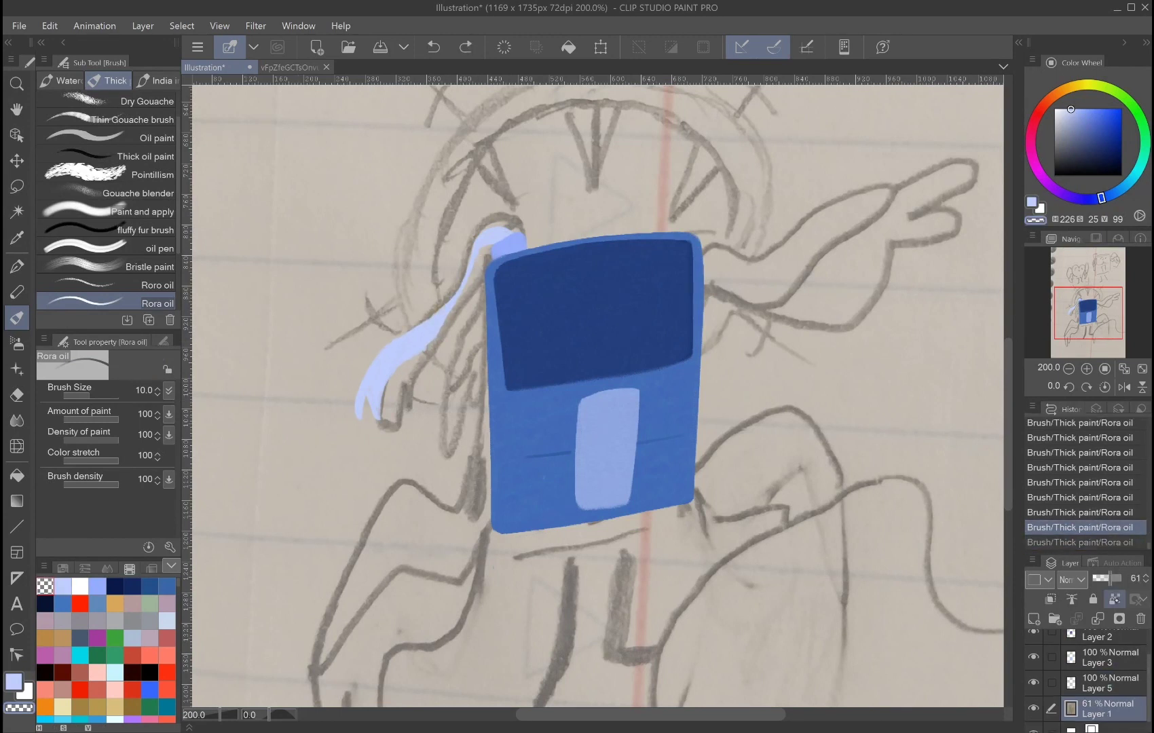
pyautogui.moveTo(362, 399); pyautogui.dragTo(407, 364)
pyautogui.hotkey('ctrl', 'z')
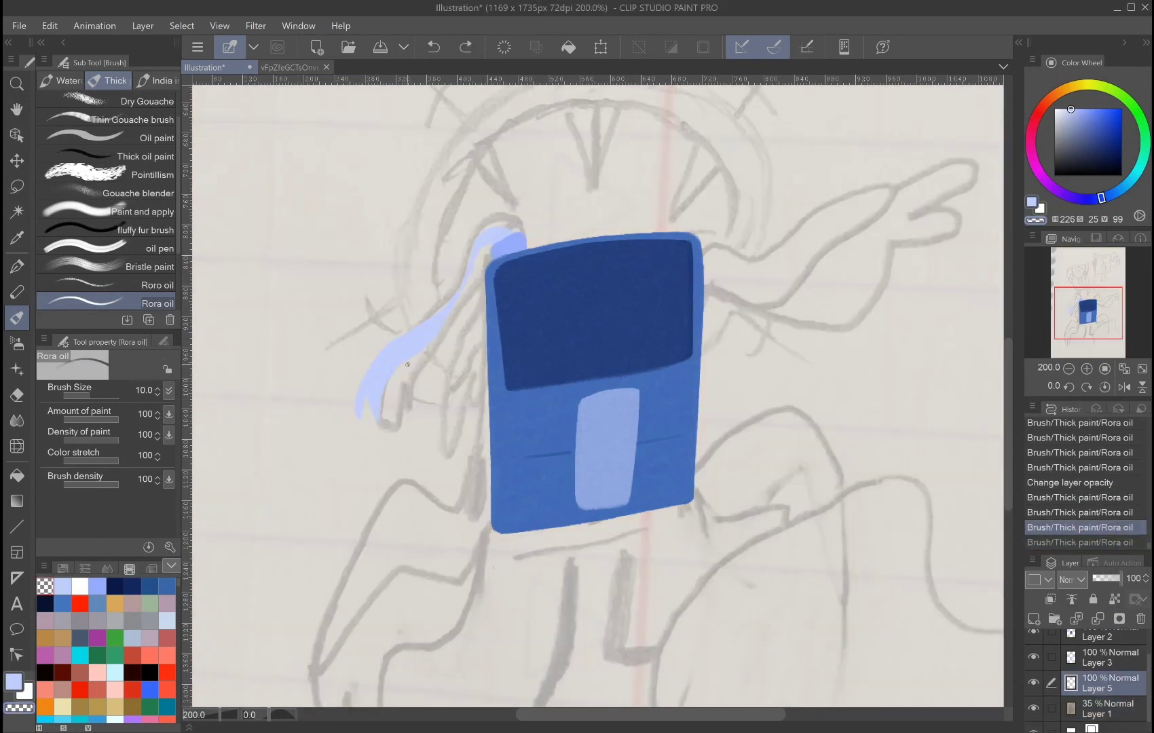
# Step: Merge the layer with the one below, add a new raster layer, and sample the near-black limb colour from the reference image
pyautogui.hotkey('ctrl', 'e')
pyautogui.hotkey('ctrl', 'shift', 'n')
pyautogui.press('i')
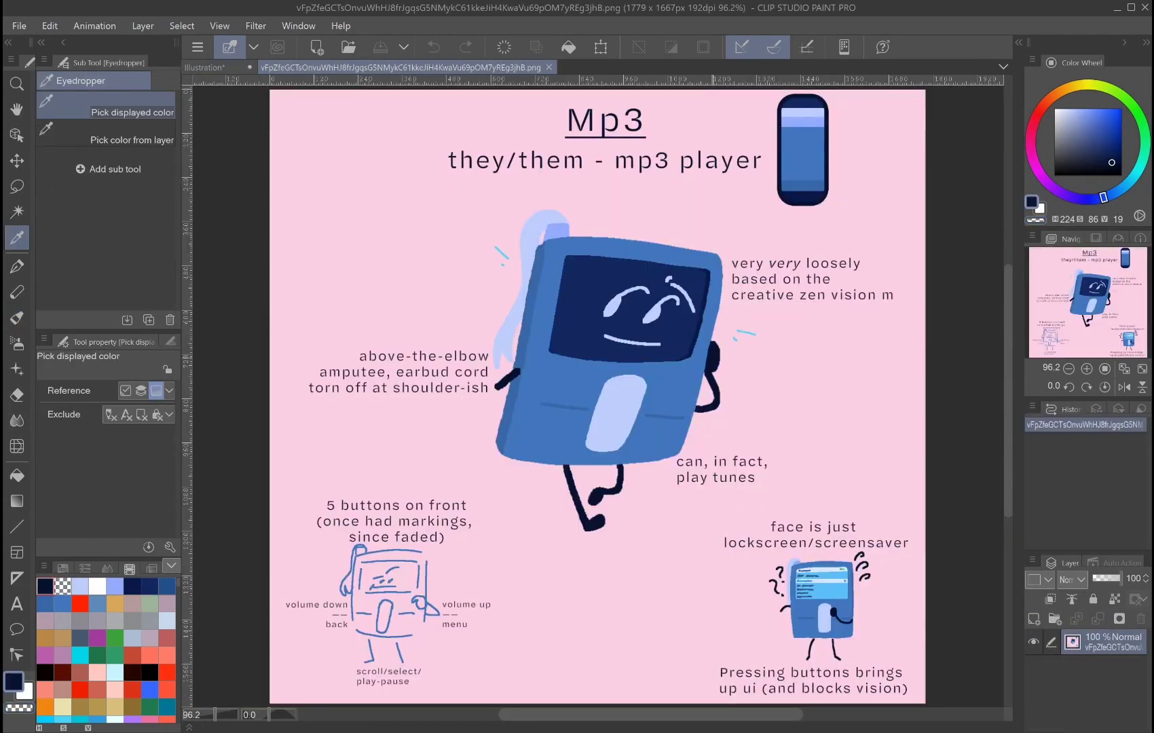
pyautogui.press('p')
pyautogui.scroll(-2, 597, 394)
pyautogui.moveTo(569, 465); pyautogui.dragTo(526, 598)
pyautogui.hotkey('ctrl', 'z')
pyautogui.moveTo(641, 454)
pyautogui.mouseDown()
pyautogui.moveTo(653, 567)
pyautogui.moveTo(597, 564)
pyautogui.moveTo(565, 467)
pyautogui.mouseUp()
pyautogui.click(606, 546)
pyautogui.hotkey('ctrl', 'z')
pyautogui.hotkey('ctrl', 'z')
pyautogui.hotkey('ctrl', 'z')
pyautogui.hotkey('ctrl', 'z')
pyautogui.hotkey('ctrl', 'y')
pyautogui.hotkey('ctrl', 'z')
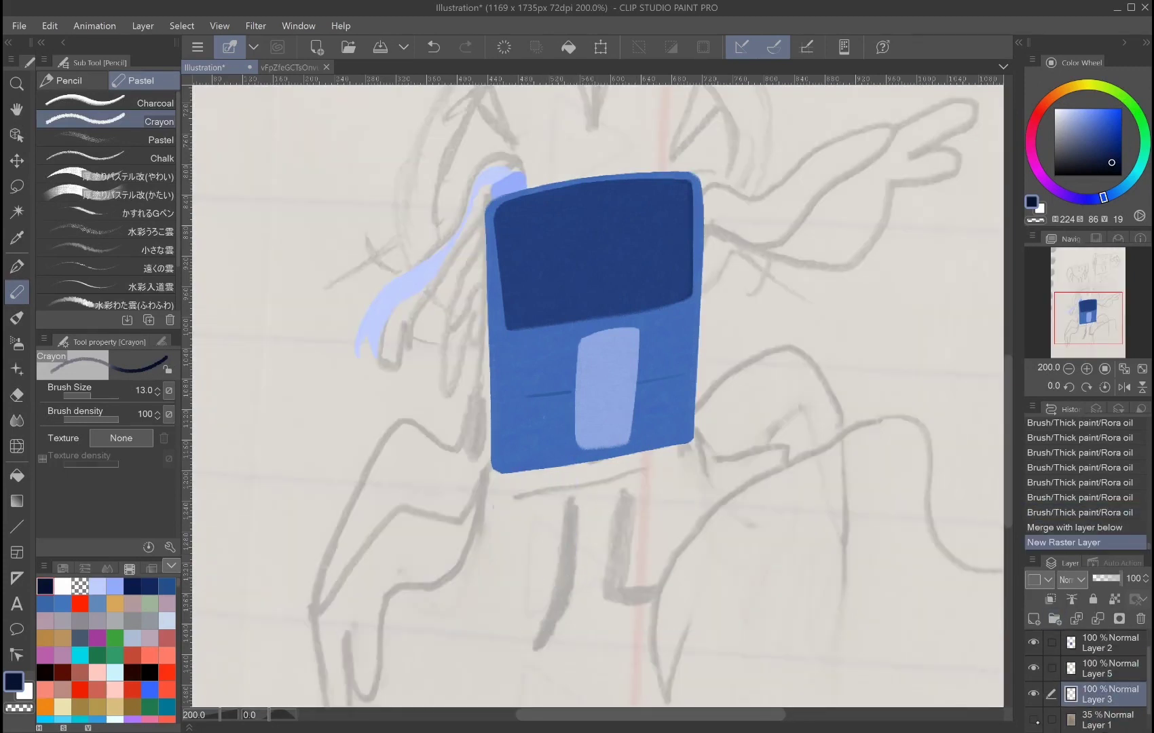
# Step: Fill a background layer with deep purple and add a new raster layer directly above it
pyautogui.press('g')
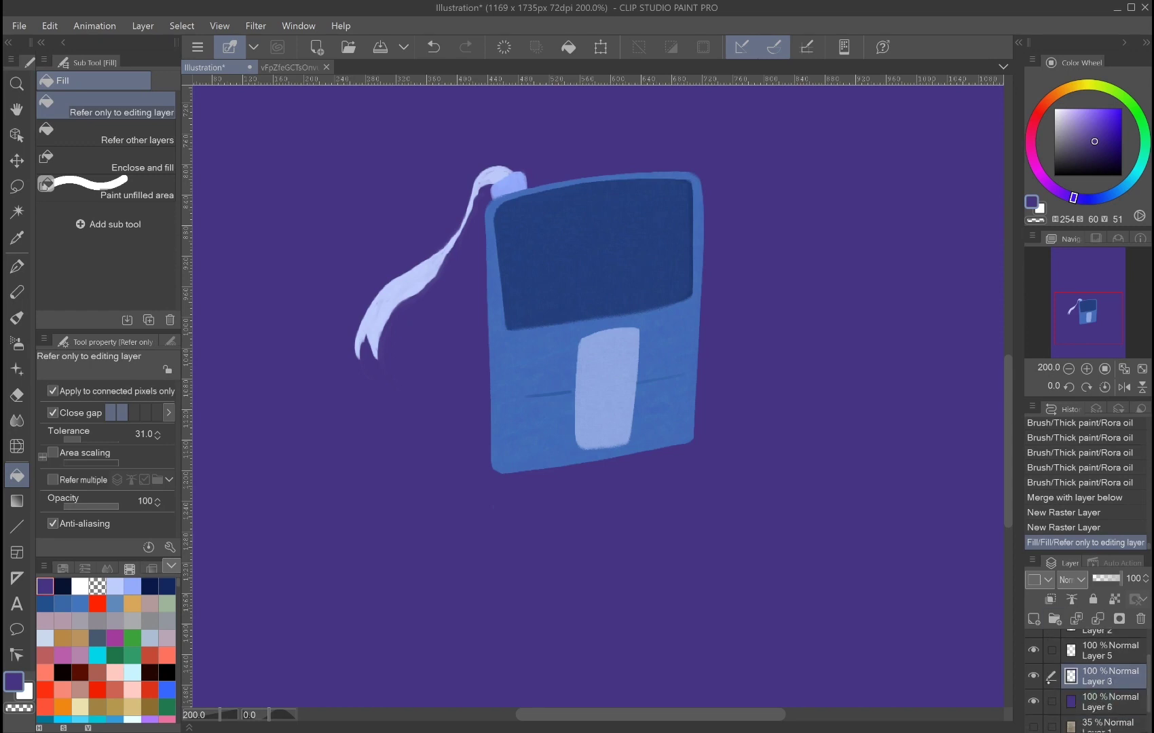
pyautogui.click(1107, 703)
pyautogui.click(1034, 618)
# Step: Draw a near-black leg with an outward-pointing foot under the body's right side using Charcoal, and clean it with the eraser
pyautogui.press('p')
pyautogui.click(62, 586)
pyautogui.moveTo(558, 468); pyautogui.dragTo(533, 560)
pyautogui.hotkey('ctrl', 'z')
pyautogui.click(1108, 503)
pyautogui.moveTo(667, 449)
pyautogui.mouseDown()
pyautogui.moveTo(655, 506)
pyautogui.moveTo(672, 543)
pyautogui.mouseUp()
pyautogui.hotkey('ctrl', 'z')
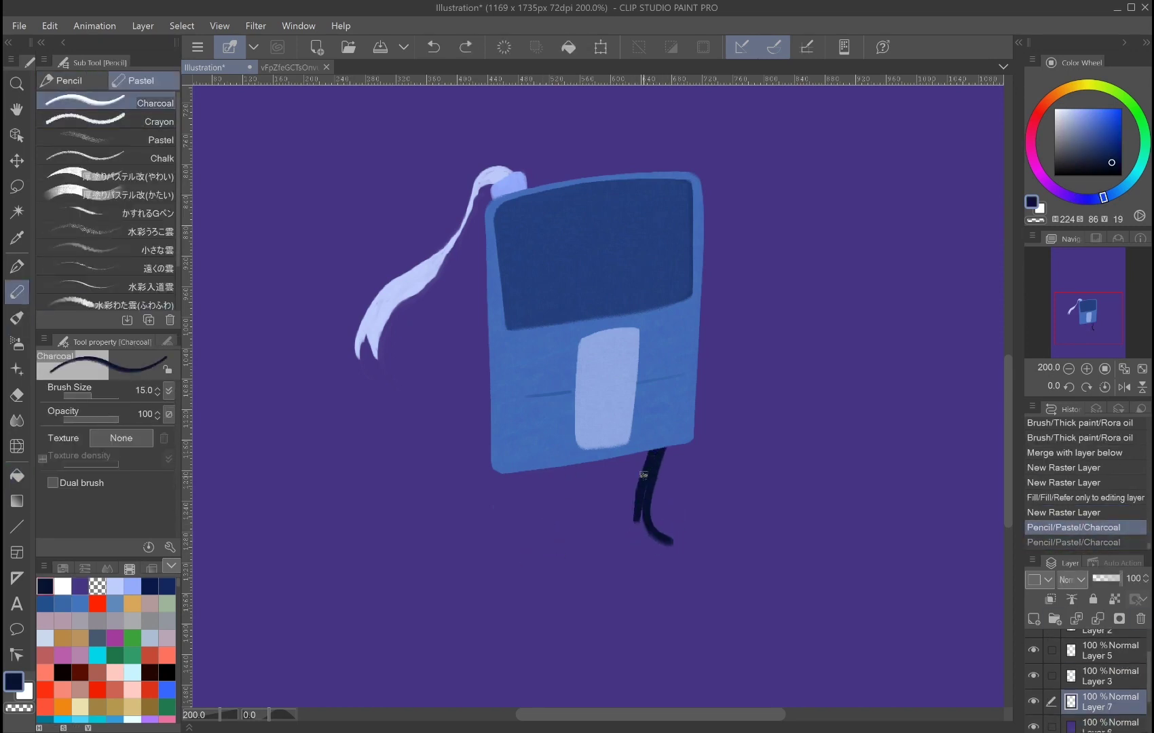
pyautogui.moveTo(653, 448); pyautogui.dragTo(679, 543)
pyautogui.moveTo(580, 465)
pyautogui.mouseDown()
pyautogui.moveTo(533, 560)
pyautogui.moveTo(577, 468)
pyautogui.mouseUp()
pyautogui.press('e')
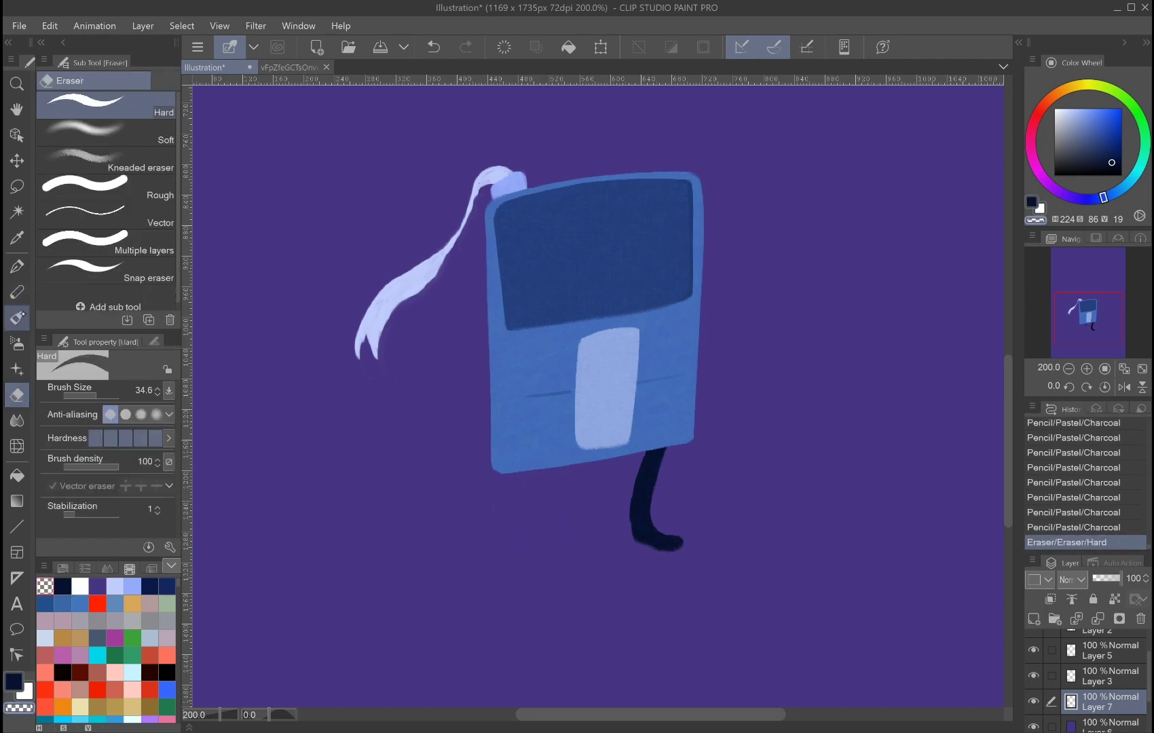
# Step: Move the sketch layer above the purple background layer, toggle its visibility, and reselect the leg layer
pyautogui.press('b')
pyautogui.press('p')
pyautogui.moveTo(1107, 707); pyautogui.dragTo(1107, 672)
pyautogui.click(1033, 670)
pyautogui.click(1103, 645)
# Step: Shift the existing leg slightly left and draw a second near-black leg beside it with Charcoal
pyautogui.press('k')
pyautogui.moveTo(657, 502); pyautogui.dragTo(645, 502)
pyautogui.press('b')
pyautogui.press('p')
pyautogui.moveTo(594, 466)
pyautogui.mouseDown()
pyautogui.moveTo(547, 560)
pyautogui.moveTo(571, 529)
pyautogui.moveTo(544, 557)
pyautogui.mouseUp()
pyautogui.press('b')
pyautogui.press('p')
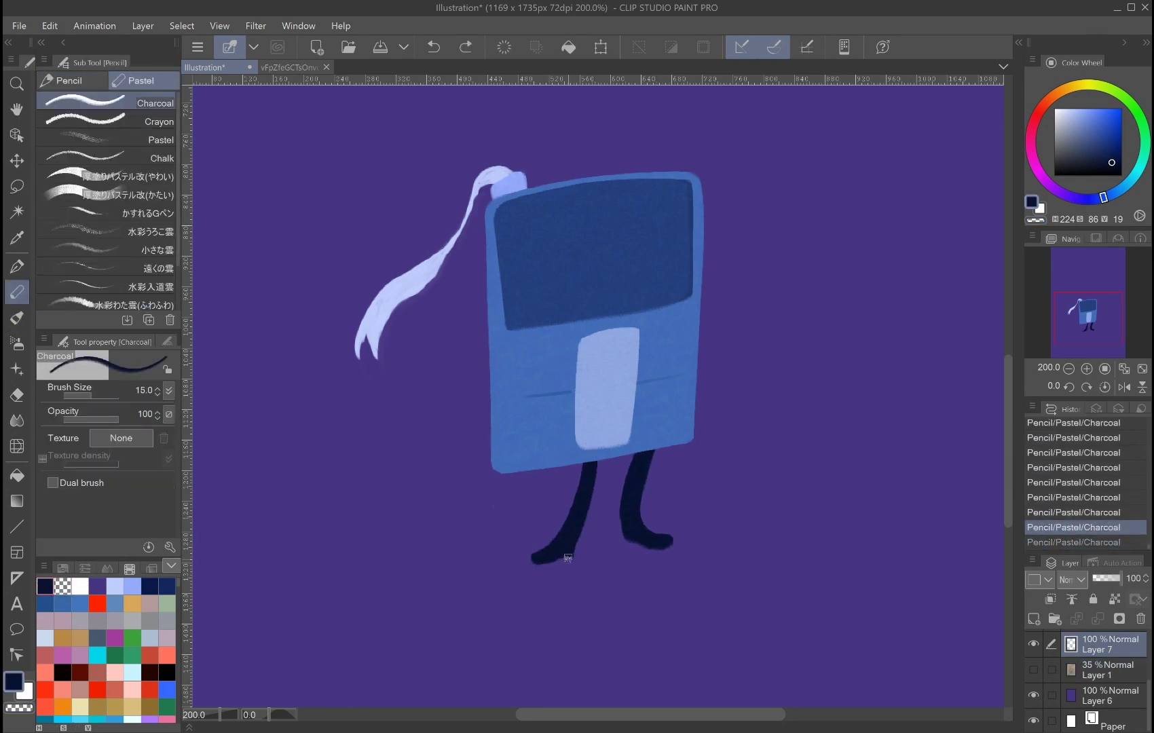
# Step: Erase the left leg and redraw it with a more rounded foot using Charcoal
pyautogui.press('e')
pyautogui.moveTo(564, 557); pyautogui.dragTo(533, 536)
pyautogui.press('b')
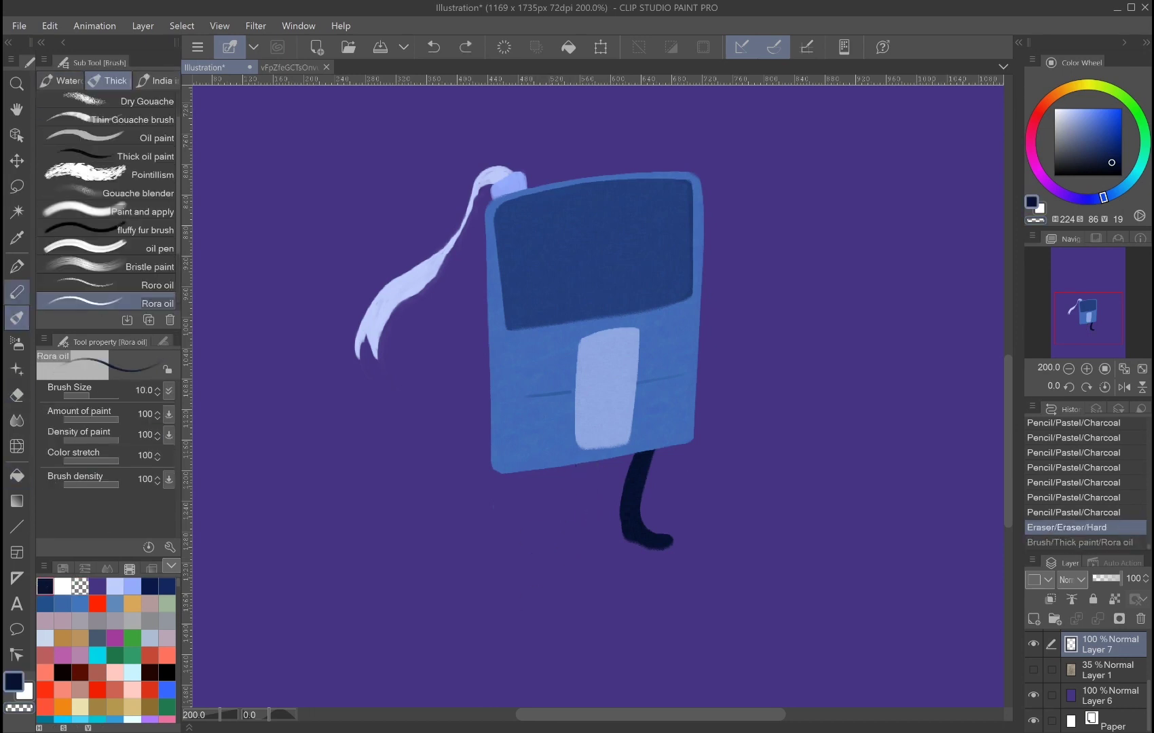
pyautogui.press('p')
pyautogui.moveTo(584, 465); pyautogui.dragTo(554, 552)
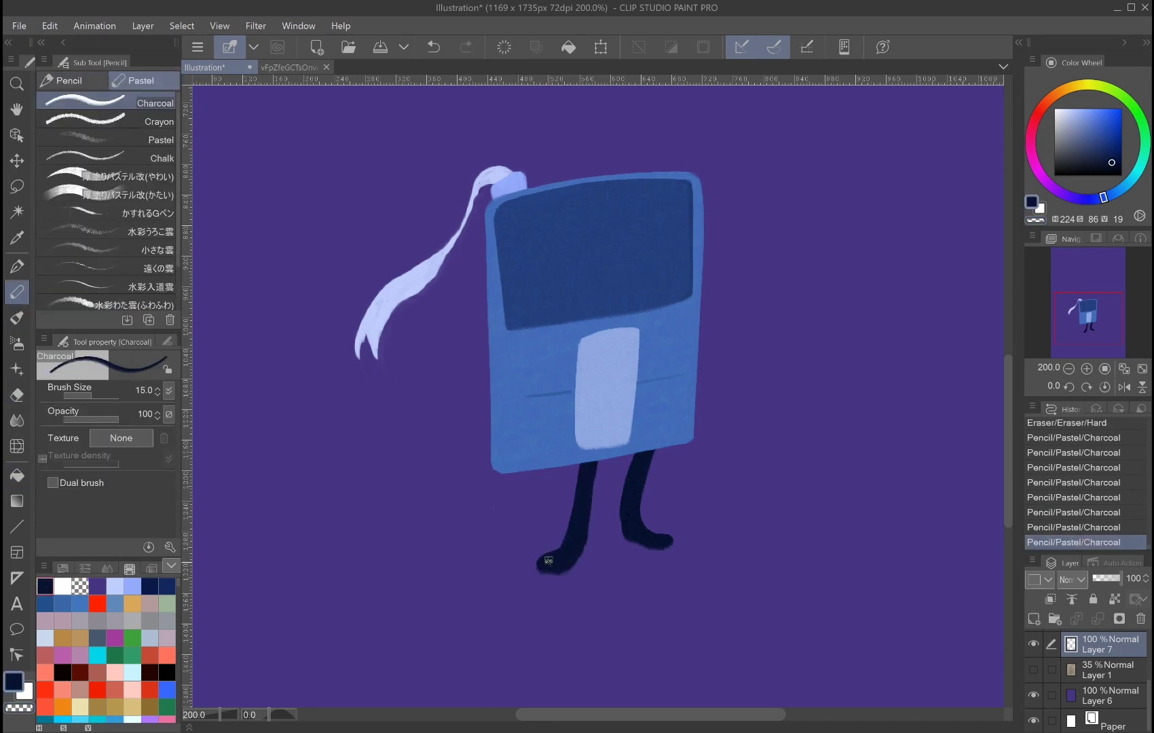
# Step: Erase both legs and redraw them slanting to the left, with thicker shapes and longer feet, using Charcoal
pyautogui.press('e')
pyautogui.moveTo(561, 477); pyautogui.dragTo(734, 471)
pyautogui.press('b')
pyautogui.press('p')
pyautogui.moveTo(653, 449)
pyautogui.mouseDown()
pyautogui.moveTo(671, 503)
pyautogui.moveTo(629, 541)
pyautogui.moveTo(675, 542)
pyautogui.mouseUp()
pyautogui.hotkey('ctrl', 'z')
pyautogui.moveTo(644, 451); pyautogui.dragTo(608, 533)
pyautogui.moveTo(578, 465); pyautogui.dragTo(528, 564)
pyautogui.moveTo(536, 564); pyautogui.dragTo(645, 475)
pyautogui.moveTo(517, 567)
pyautogui.mouseDown()
pyautogui.moveTo(568, 550)
pyautogui.moveTo(558, 582)
pyautogui.moveTo(662, 605)
pyautogui.mouseUp()
# Step: Reposition the legs under the body, adjusting one with a lasso selection, and deselect
pyautogui.press('k')
pyautogui.press('m')
pyautogui.moveTo(577, 429)
pyautogui.mouseDown()
pyautogui.moveTo(572, 547)
pyautogui.moveTo(566, 516)
pyautogui.mouseUp()
pyautogui.press('k')
pyautogui.hotkey('ctrl', 'd')
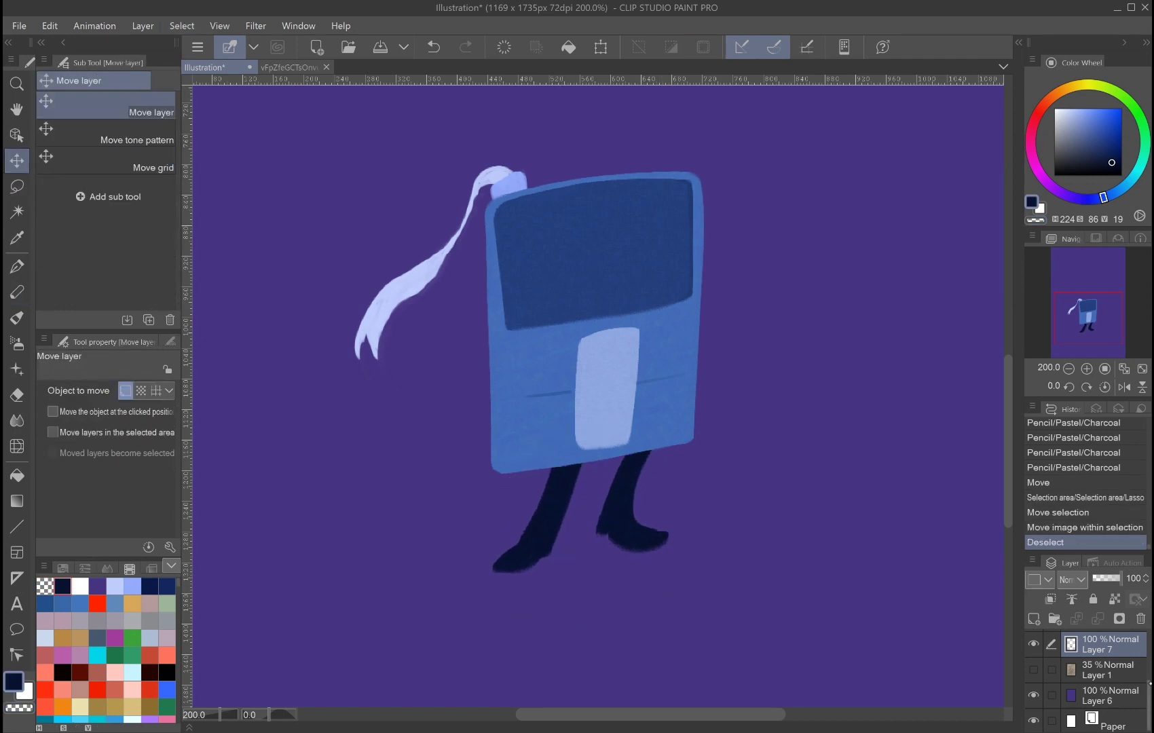
# Step: Paint a short near-black arm stump at the body's left edge with Charcoal
pyautogui.hotkey('ctrl', 'shift', 'n')
pyautogui.press('p')
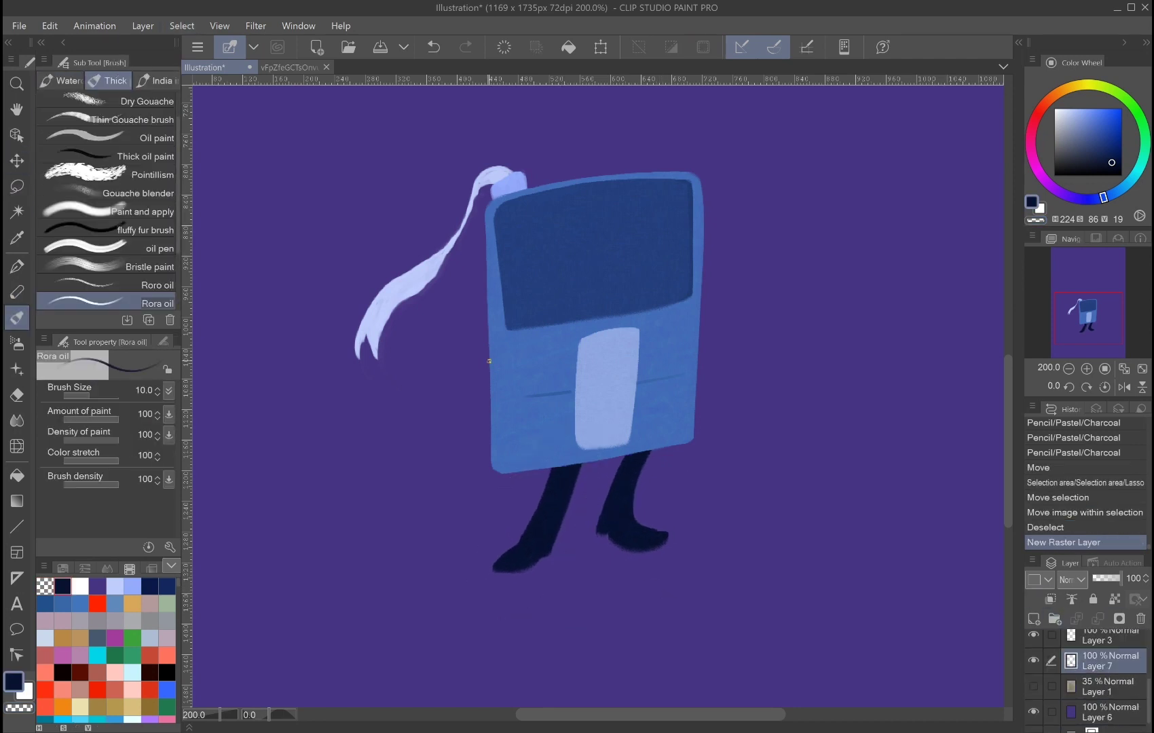
pyautogui.moveTo(488, 346); pyautogui.dragTo(475, 406)
pyautogui.press('c')
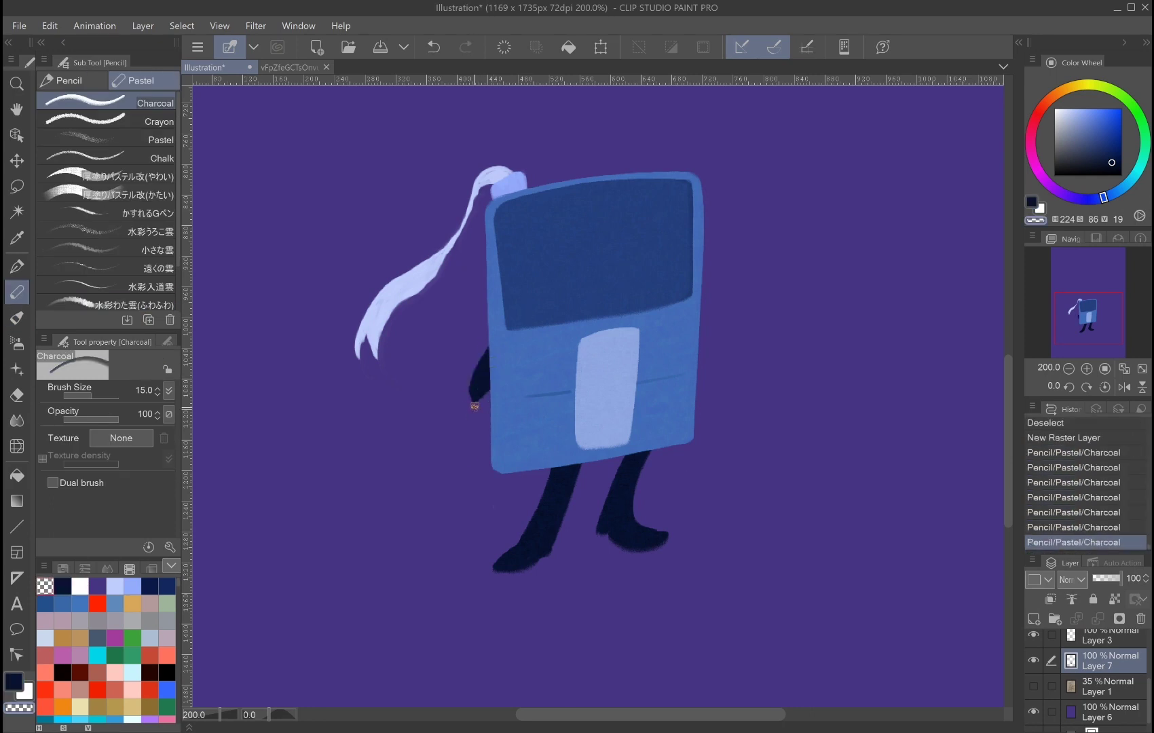
# Step: Paint a bent near-black arm on a top layer, reaching from the body's right edge across to the lavender button
pyautogui.moveTo(614, 359)
pyautogui.mouseDown()
pyautogui.moveTo(601, 387)
pyautogui.moveTo(683, 393)
pyautogui.mouseUp()
pyautogui.hotkey('ctrl', 'z')
pyautogui.press('c')
pyautogui.click(64, 585)
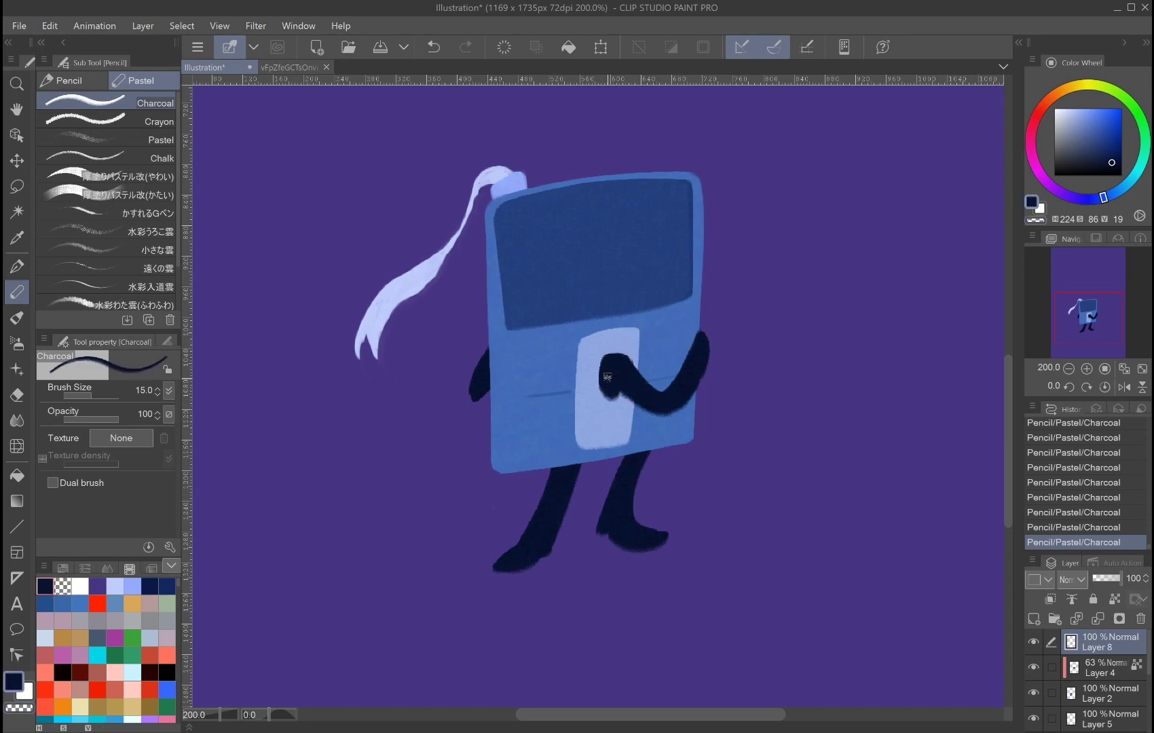
pyautogui.hotkey('ctrl', 'z')
pyautogui.hotkey('alt', '[')
pyautogui.press('c')
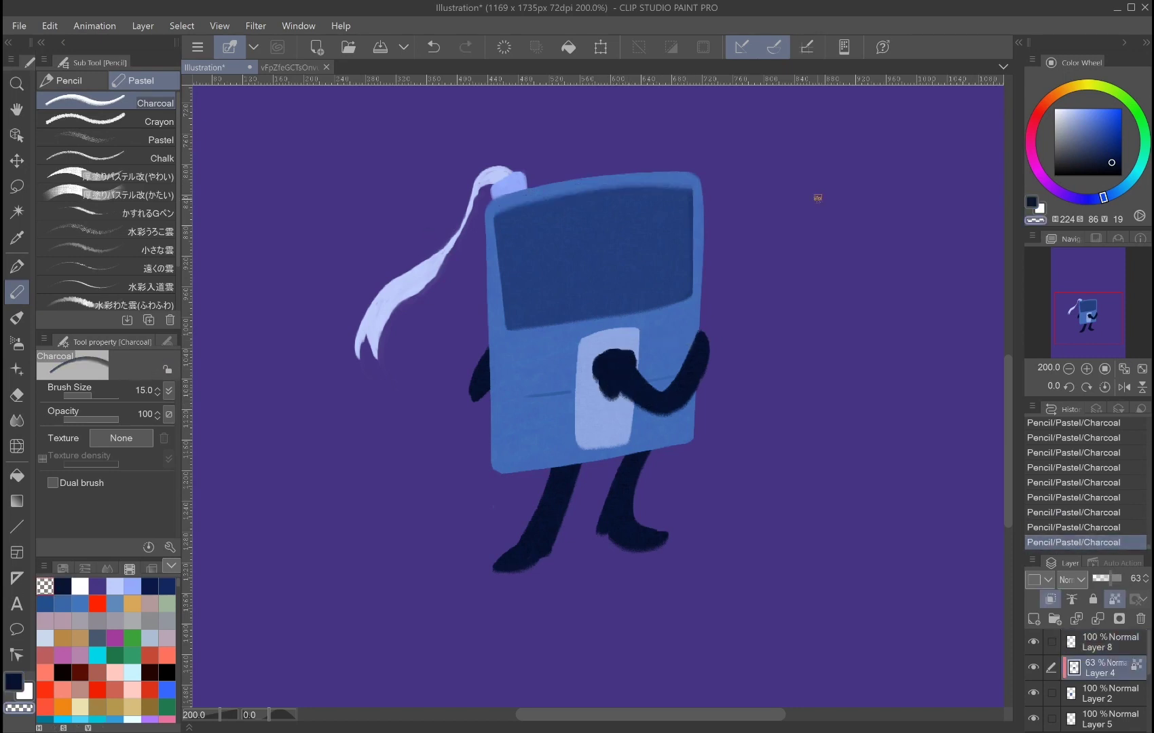
pyautogui.hotkey('ctrl', 'y')
pyautogui.hotkey('alt', ']')
# Step: Erase part of the hand and redraw it with small curled fingers, reducing the Charcoal brush size to 8
pyautogui.press('e')
pyautogui.moveTo(611, 366); pyautogui.dragTo(628, 401)
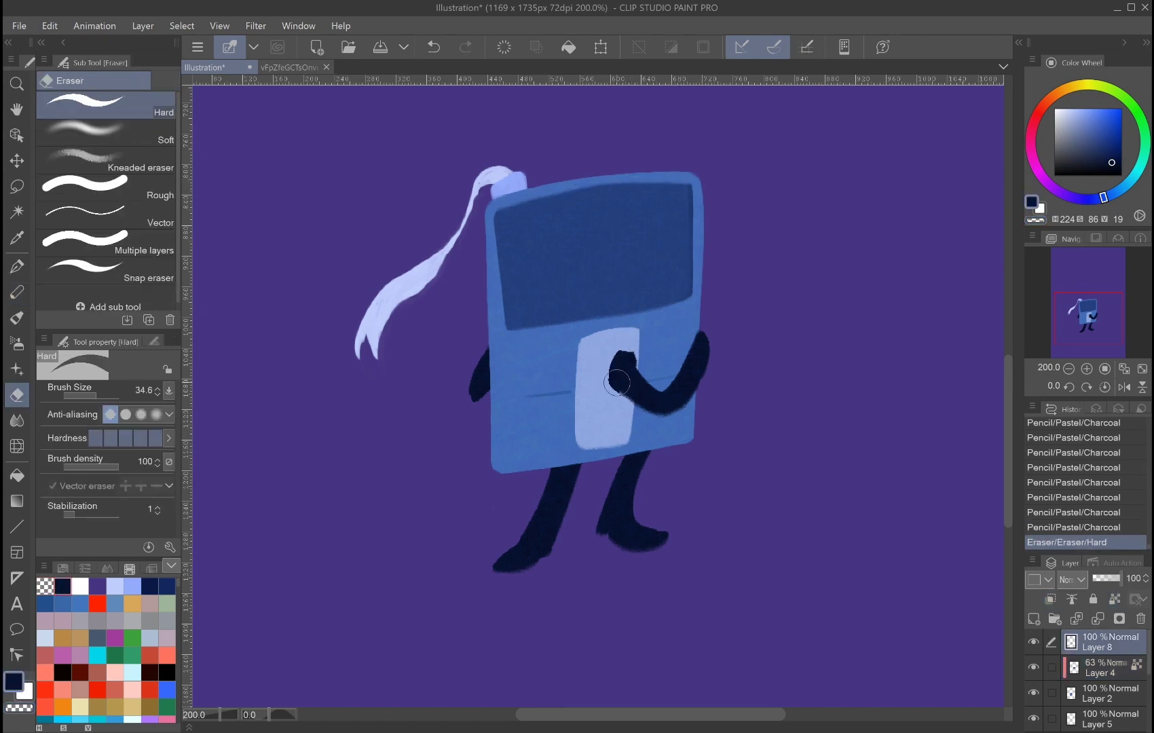
pyautogui.press('p')
pyautogui.moveTo(607, 342)
pyautogui.mouseDown()
pyautogui.moveTo(626, 364)
pyautogui.moveTo(604, 387)
pyautogui.moveTo(639, 370)
pyautogui.moveTo(635, 353)
pyautogui.moveTo(617, 397)
pyautogui.mouseUp()
pyautogui.press('[')
pyautogui.press('[')
pyautogui.press('[')
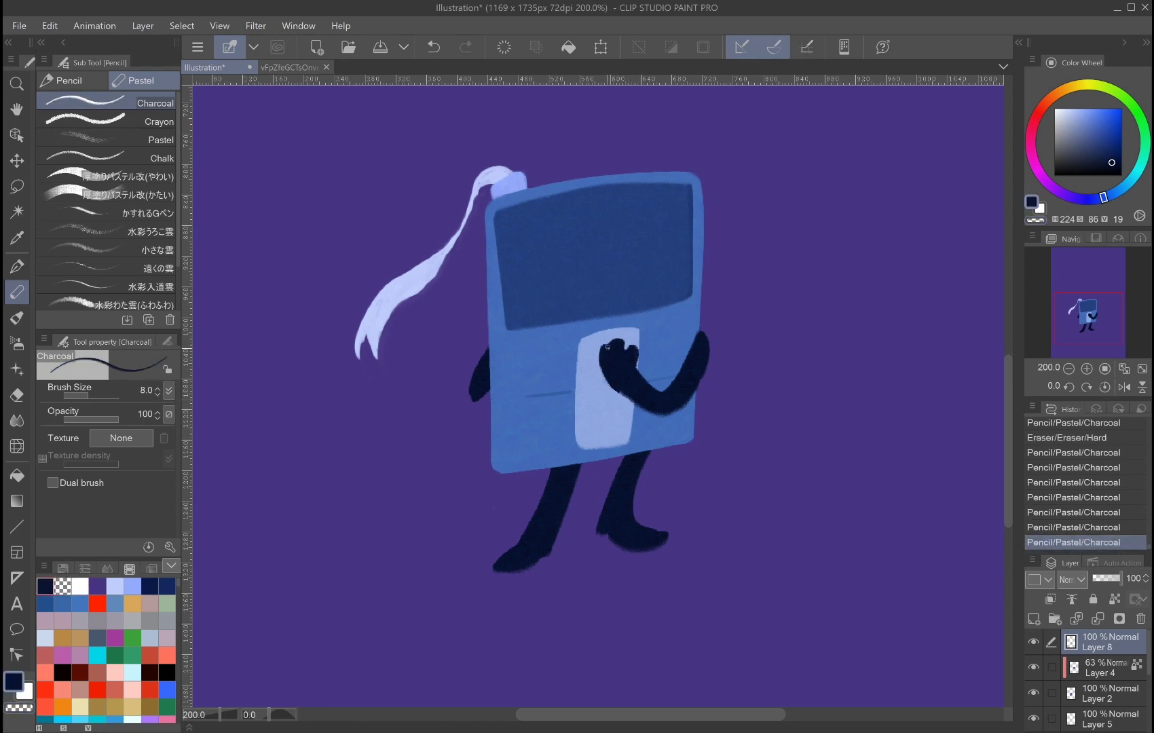
# Step: Draw two closed curved eyes, a small smile, and a curved highlight on the screen in pale lavender with a size 10 Charcoal brush
pyautogui.hotkey('ctrl', 'shift', 'n')
pyautogui.press(']')
pyautogui.keyDown('alt'); pyautogui.click(380, 319); pyautogui.keyUp('alt')
pyautogui.moveTo(628, 229); pyautogui.dragTo(673, 211)
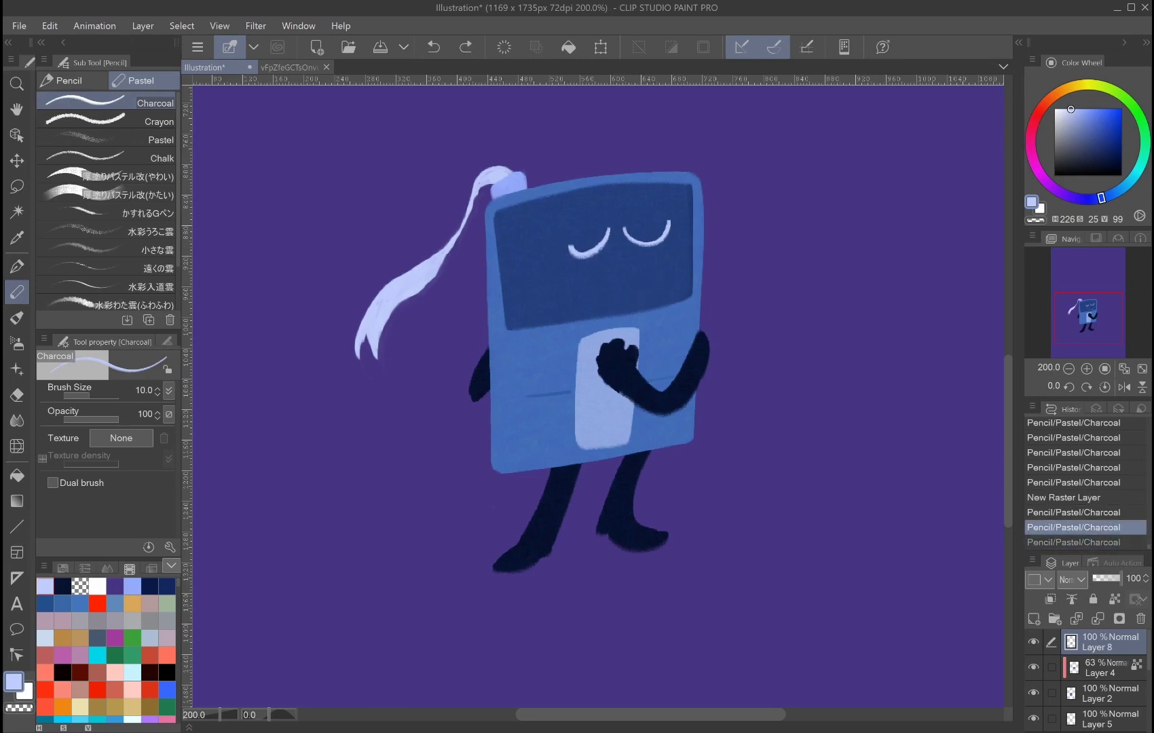
pyautogui.moveTo(579, 281); pyautogui.dragTo(641, 291)
pyautogui.hotkey('ctrl', 'z')
pyautogui.moveTo(540, 246); pyautogui.dragTo(582, 203)
pyautogui.moveTo(593, 306); pyautogui.dragTo(626, 309)
# Step: Outline a wing's upper part in dark gold (H45 S78 V69) at the body's upper-right corner with size 8 Charcoal, on a layer behind the body
pyautogui.click(1098, 125)
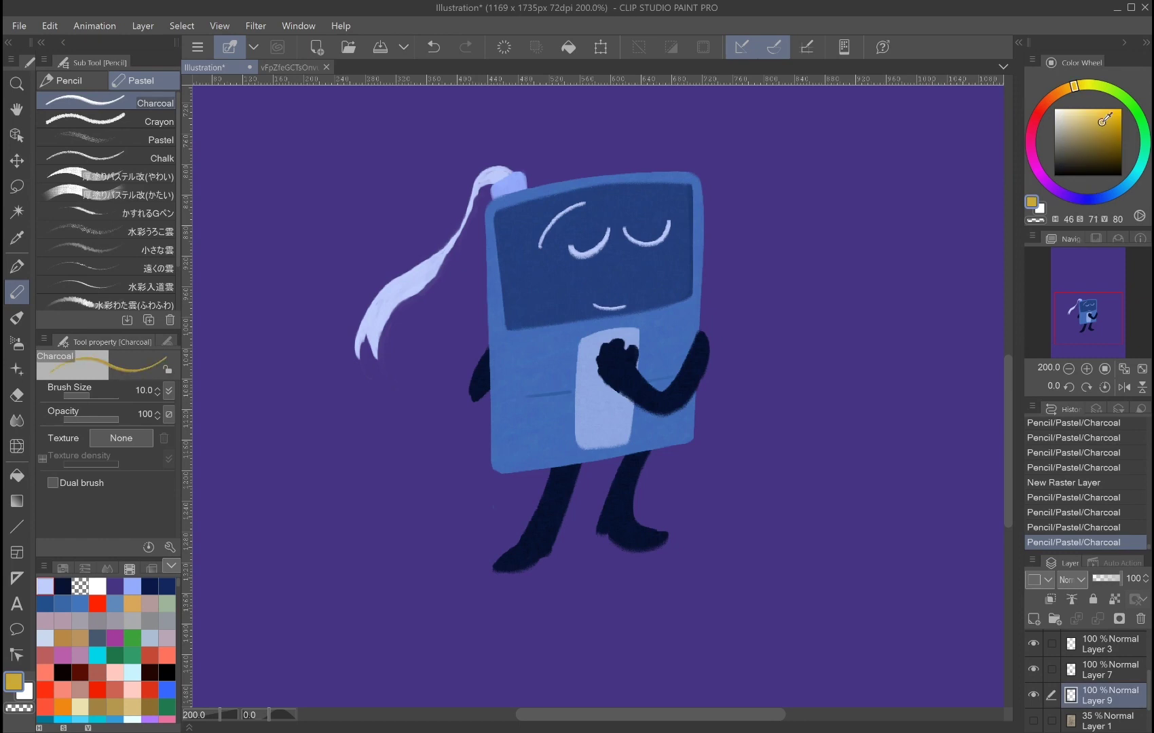
pyautogui.moveTo(735, 138); pyautogui.dragTo(830, 182)
pyautogui.moveTo(704, 175)
pyautogui.mouseDown()
pyautogui.moveTo(839, 209)
pyautogui.moveTo(727, 208)
pyautogui.mouseUp()
pyautogui.hotkey('ctrl', 'z')
pyautogui.hotkey('ctrl', 'y')
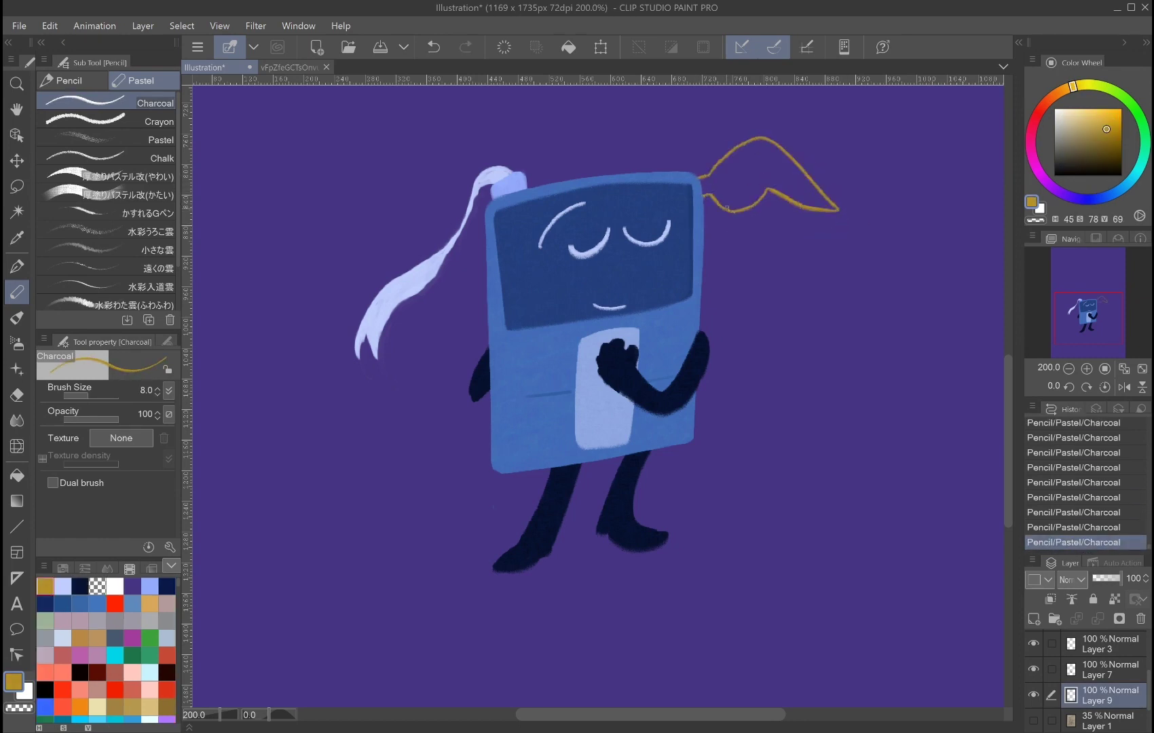
# Step: Outline the wing's long feathers in brighter yellow (H45 S77 V89) on a new layer beneath, and fill both parts of the wing
pyautogui.hotkey('ctrl', 'shift', 'n')
pyautogui.moveTo(839, 209)
pyautogui.mouseDown()
pyautogui.moveTo(886, 252)
pyautogui.moveTo(712, 198)
pyautogui.mouseUp()
pyautogui.keyDown('ctrl'); pyautogui.keyDown('shift'); pyautogui.click(814, 196); pyautogui.keyUp('shift'); pyautogui.keyUp('ctrl')
pyautogui.moveTo(807, 185); pyautogui.dragTo(817, 198)
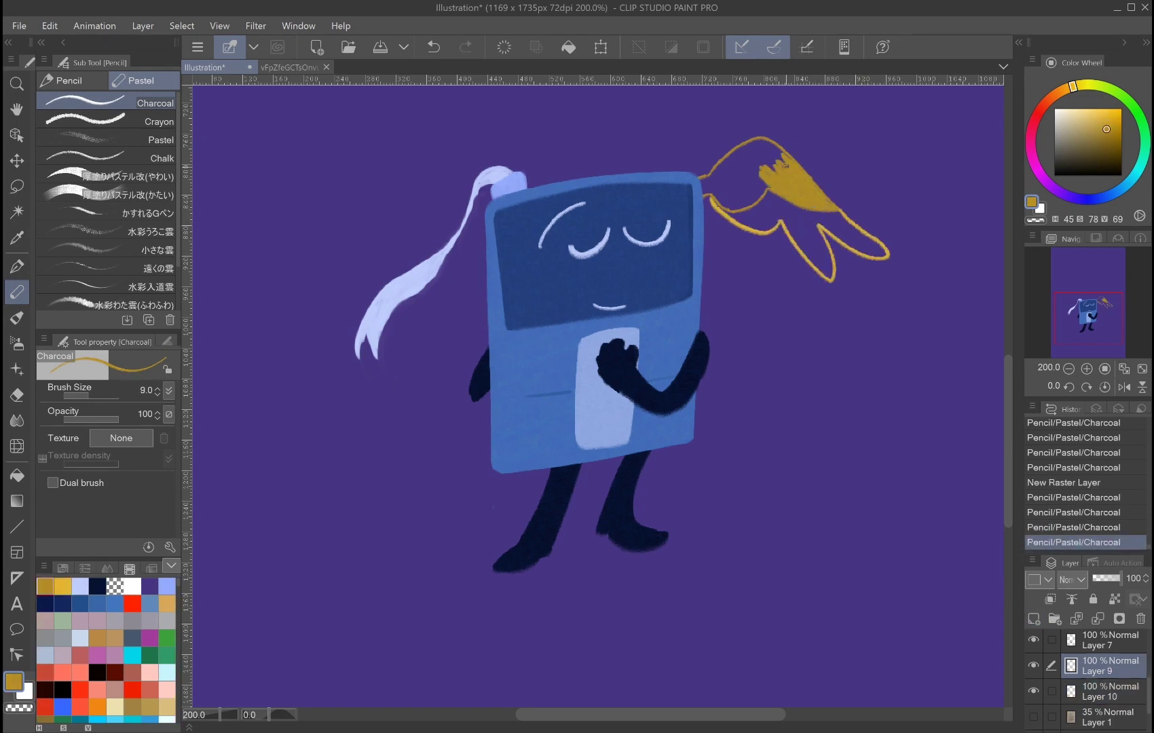
pyautogui.moveTo(760, 157); pyautogui.dragTo(776, 148)
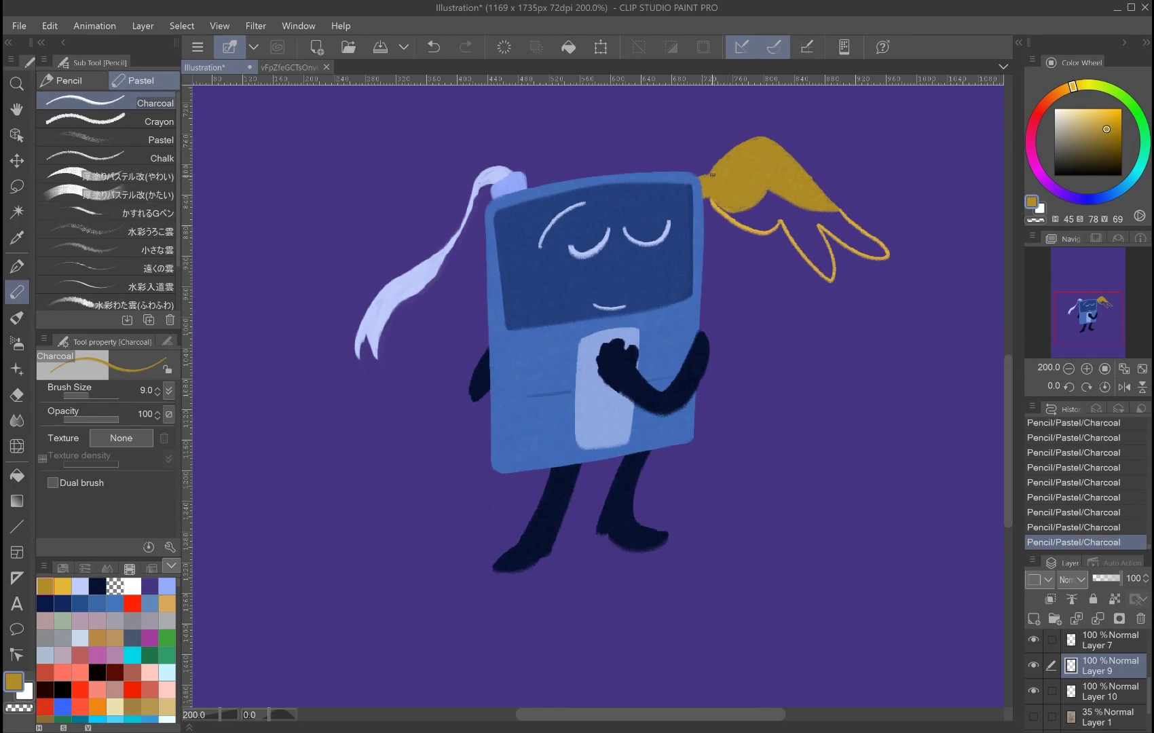
pyautogui.keyDown('ctrl'); pyautogui.keyDown('shift'); pyautogui.click(848, 241); pyautogui.keyUp('shift'); pyautogui.keyUp('ctrl')
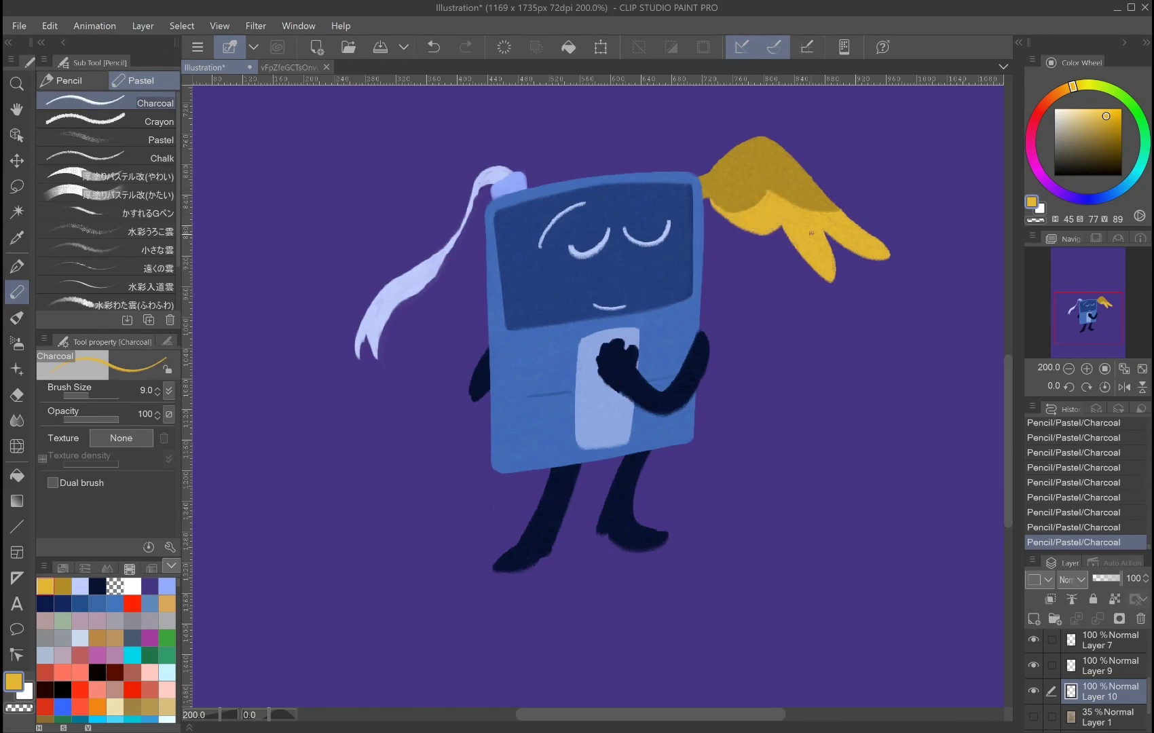
# Step: Draw short dark gold dividing lines on the inner yellow feathers of the upper-right wing
pyautogui.keyDown('alt'); pyautogui.click(764, 197); pyautogui.keyUp('alt')
pyautogui.hotkey('ctrl', 'shift', 'l')
pyautogui.moveTo(774, 194); pyautogui.dragTo(771, 224)
pyautogui.hotkey('ctrl', 'shift', 'l')
# Step: Paint a narrow sliver of the opposite wing in dark gold and bright yellow behind the body's upper-left edge
pyautogui.moveTo(479, 204)
pyautogui.mouseDown()
pyautogui.moveTo(482, 322)
pyautogui.moveTo(494, 278)
pyautogui.mouseUp()
pyautogui.hotkey('ctrl', 'z')
pyautogui.click(1100, 665)
pyautogui.click(62, 585)
# Step: Paint a drooping lower wing at the body's right edge, with a dark gold upper part and bright yellow feathers on the layer beneath
pyautogui.moveTo(696, 401)
pyautogui.mouseDown()
pyautogui.moveTo(754, 475)
pyautogui.moveTo(741, 442)
pyautogui.moveTo(694, 422)
pyautogui.mouseUp()
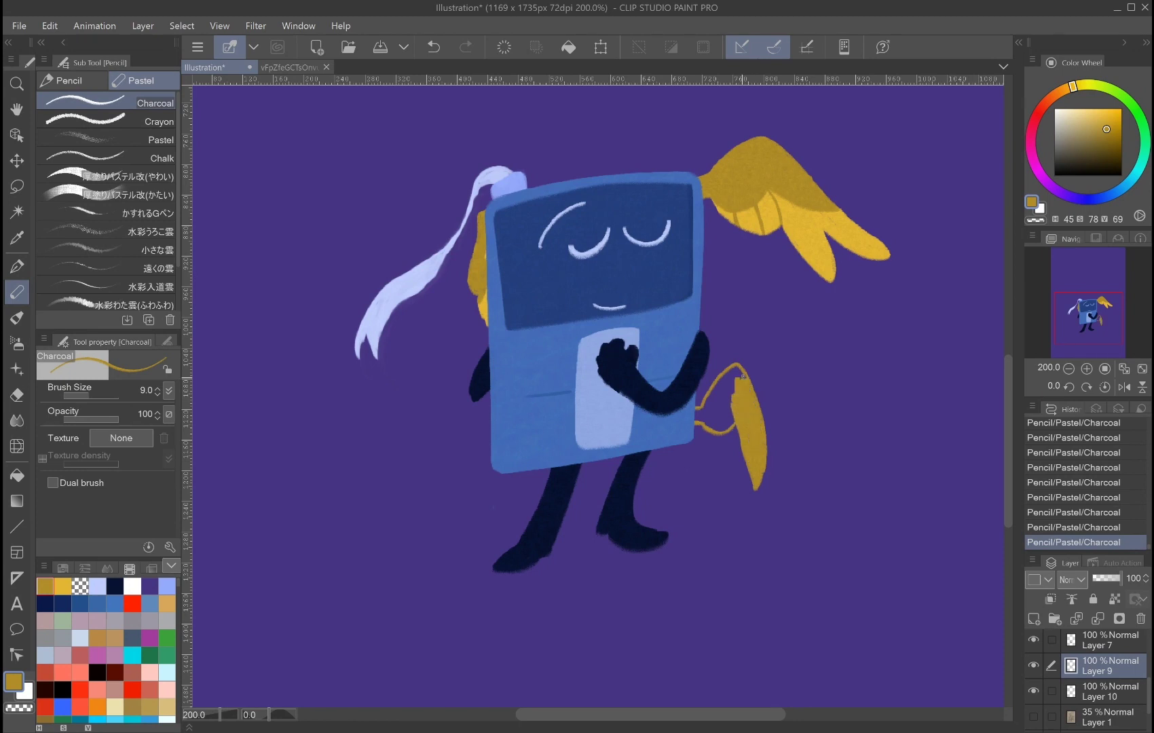
pyautogui.keyDown('alt'); pyautogui.click(691, 413); pyautogui.keyUp('alt')
pyautogui.keyDown('ctrl'); pyautogui.keyDown('shift'); pyautogui.click(691, 412); pyautogui.keyUp('shift'); pyautogui.keyUp('ctrl')
pyautogui.moveTo(699, 422)
pyautogui.mouseDown()
pyautogui.moveTo(747, 516)
pyautogui.moveTo(726, 502)
pyautogui.moveTo(735, 449)
pyautogui.moveTo(714, 538)
pyautogui.mouseUp()
pyautogui.hotkey('ctrl', 'z')
pyautogui.press('[')
pyautogui.hotkey('ctrl', 'z')
pyautogui.hotkey('ctrl', 'z')
pyautogui.hotkey('ctrl', 'z')
pyautogui.hotkey('ctrl', 'y')
pyautogui.hotkey('ctrl', 'y')
pyautogui.hotkey('ctrl', 'y')
pyautogui.hotkey('ctrl', 'z')
pyautogui.hotkey('ctrl', 'z')
pyautogui.press(']')
pyautogui.hotkey('ctrl', 'y')
pyautogui.moveTo(728, 438); pyautogui.dragTo(735, 518)
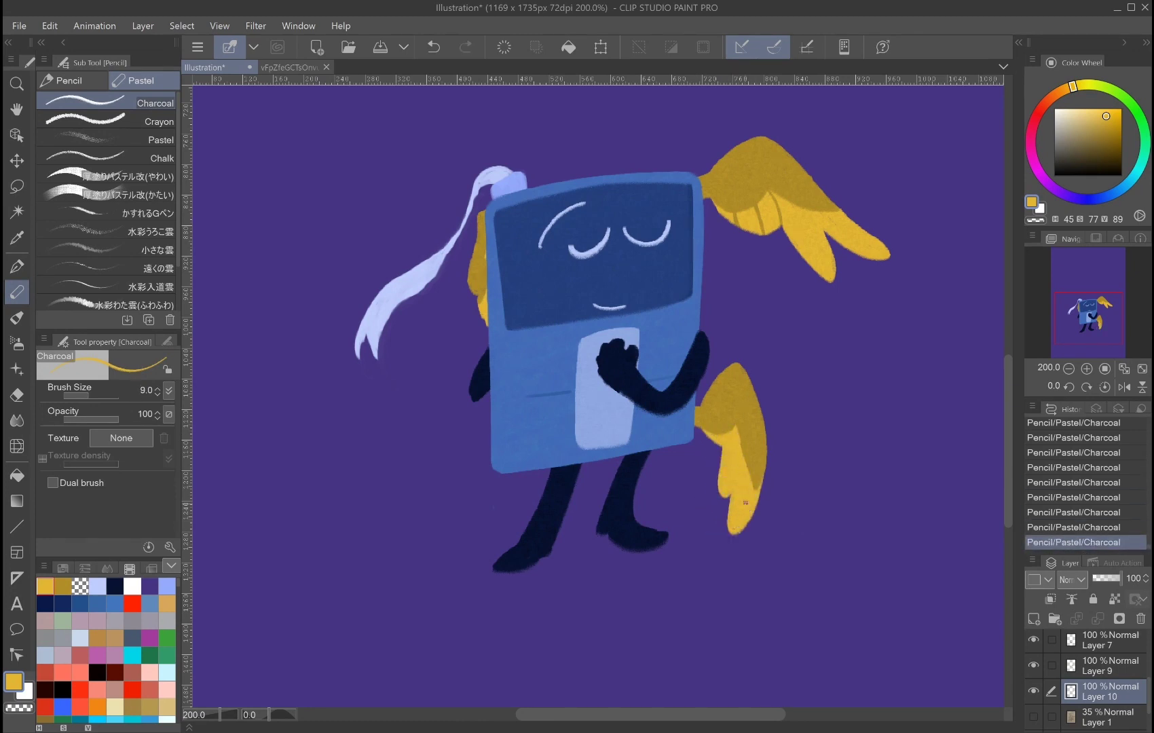
# Step: Outline the upper part of a lower wing in dark gold, extending from the body's lower-left edge
pyautogui.hotkey('alt', ']')
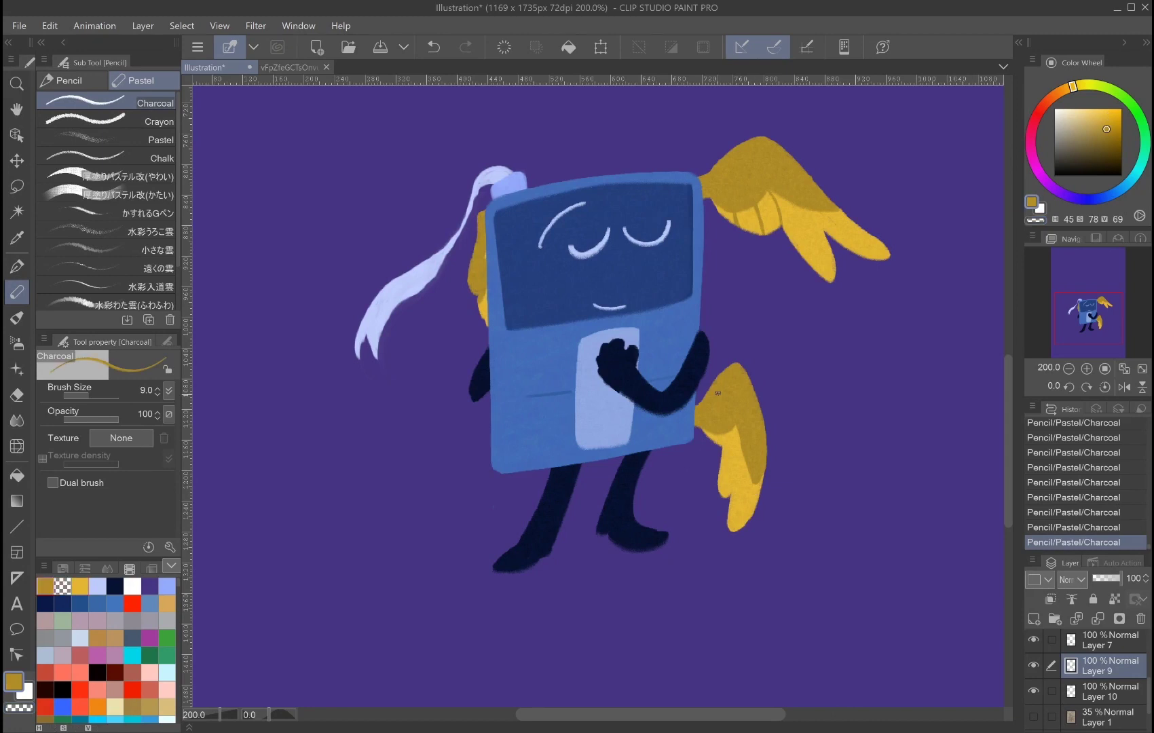
pyautogui.hotkey('alt', '[')
pyautogui.press('/')
pyautogui.hotkey('ctrl', 'z')
pyautogui.press('/')
pyautogui.hotkey('alt', ']')
pyautogui.moveTo(479, 402); pyautogui.dragTo(489, 413)
pyautogui.moveTo(384, 470); pyautogui.dragTo(489, 445)
# Step: Outline pointed bright yellow feathers for the lower-left wing on the layer beneath
pyautogui.hotkey('alt', '[')
pyautogui.moveTo(387, 475); pyautogui.dragTo(487, 448)
pyautogui.hotkey('ctrl', 'z')
pyautogui.moveTo(384, 474)
pyautogui.mouseDown()
pyautogui.moveTo(372, 551)
pyautogui.moveTo(425, 499)
pyautogui.moveTo(407, 542)
pyautogui.mouseUp()
pyautogui.hotkey('ctrl', 'z')
pyautogui.moveTo(407, 542); pyautogui.dragTo(489, 445)
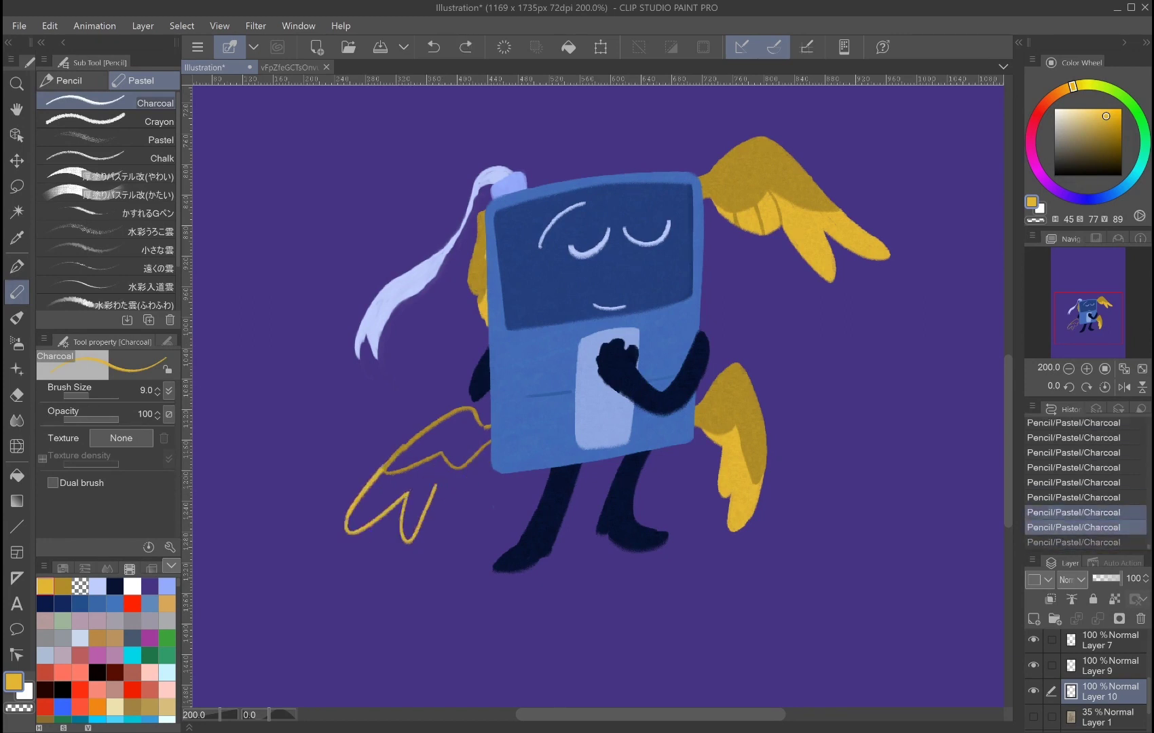
pyautogui.hotkey('alt', ']')
pyautogui.keyDown('alt'); pyautogui.click(745, 444); pyautogui.keyUp('alt')
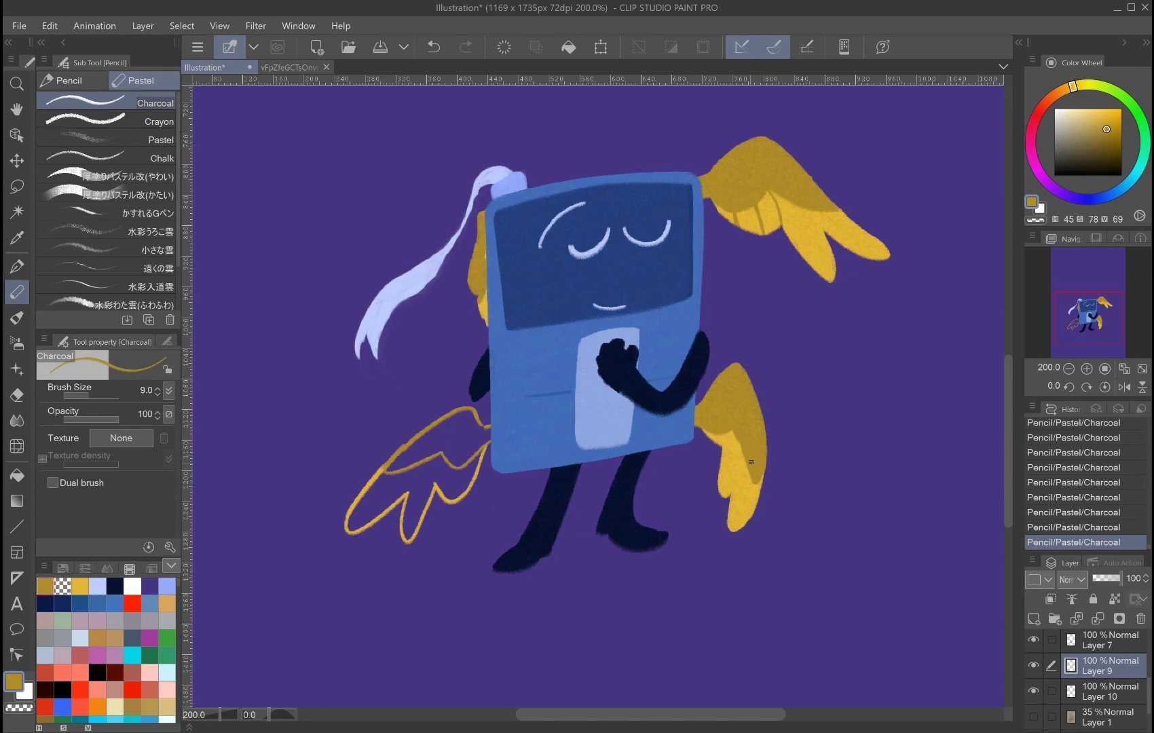
# Step: Erase both lower wings from the dark gold and bright yellow layers with the Hard eraser
pyautogui.press('e')
pyautogui.moveTo(738, 426)
pyautogui.mouseDown()
pyautogui.moveTo(747, 485)
pyautogui.moveTo(691, 456)
pyautogui.mouseUp()
pyautogui.hotkey('alt', '[')
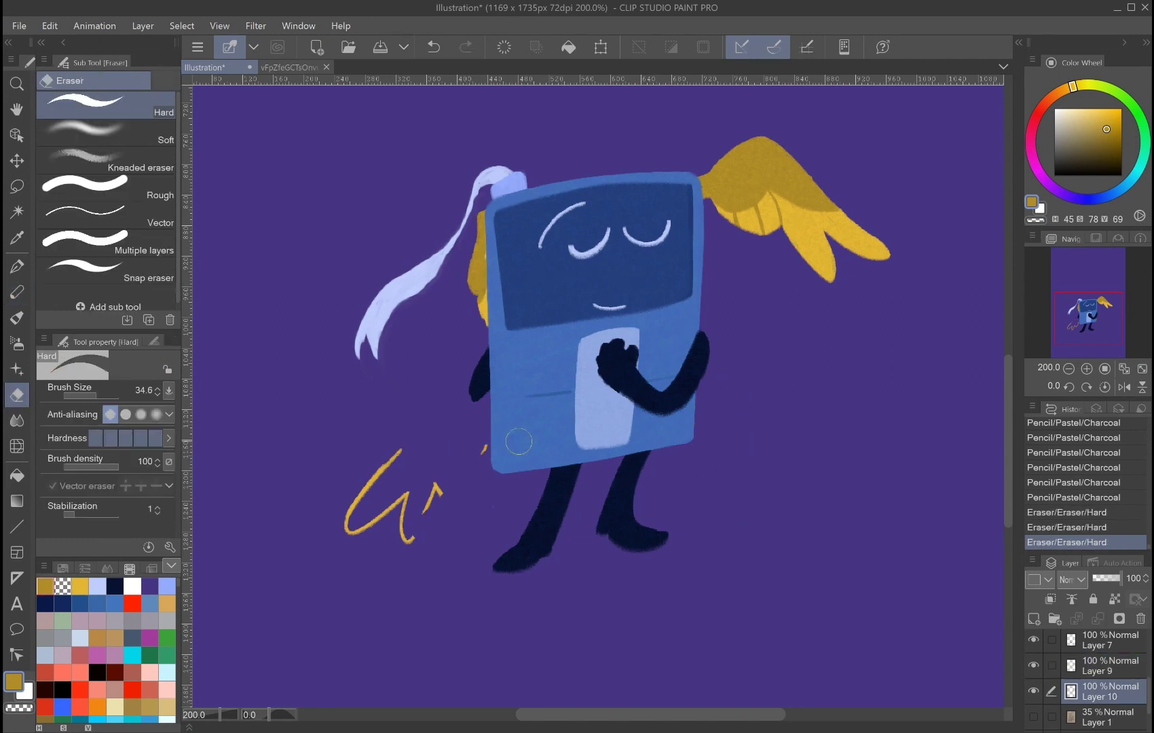
pyautogui.moveTo(475, 448); pyautogui.dragTo(360, 533)
# Step: Outline the upper part of a raised lower wing in dark gold beside the bent arm
pyautogui.press('b')
pyautogui.press('p')
pyautogui.moveTo(702, 388)
pyautogui.mouseDown()
pyautogui.moveTo(714, 382)
pyautogui.moveTo(696, 408)
pyautogui.mouseUp()
# Step: Move the new wing outline to the dark gold layer by lassoing, cutting and pasting it, reordering the copy and merging it down
pyautogui.press('m')
pyautogui.hotkey('ctrl', 'x')
pyautogui.hotkey('ctrl', 'v')
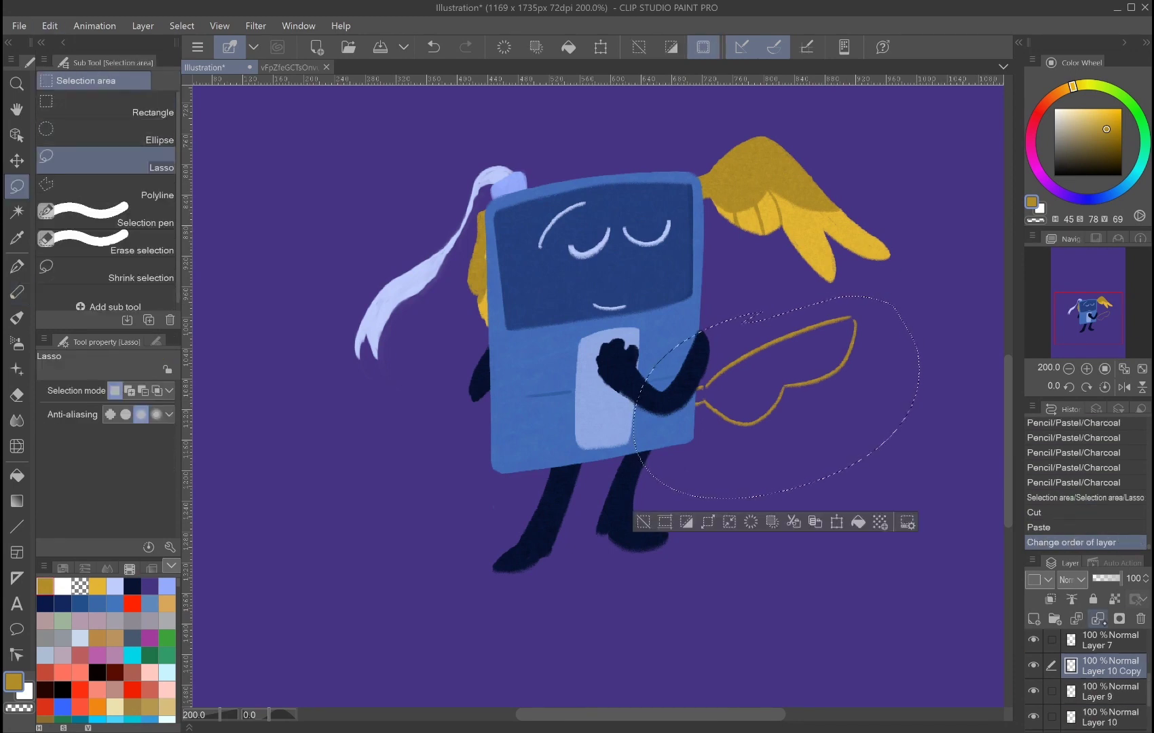
pyautogui.hotkey('ctrl', ']')
pyautogui.hotkey('ctrl', 'e')
pyautogui.hotkey('ctrl', 'd')
# Step: Try outlining long, outstretched bright yellow feathers from the raised wing's tip on the yellow layer
pyautogui.hotkey('alt', '[')
pyautogui.press('p')
pyautogui.moveTo(854, 316)
pyautogui.mouseDown()
pyautogui.moveTo(954, 294)
pyautogui.moveTo(857, 315)
pyautogui.mouseUp()
pyautogui.moveTo(963, 326); pyautogui.dragTo(737, 476)
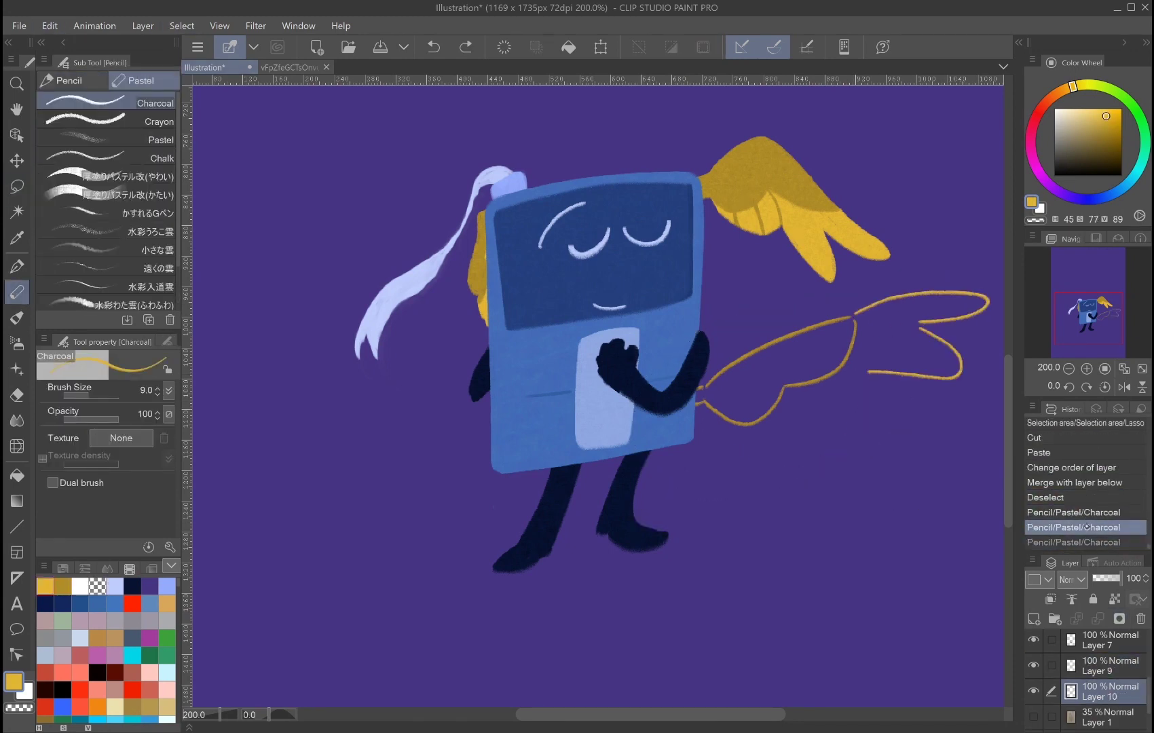
pyautogui.hotkey('ctrl', 'z')
pyautogui.hotkey('ctrl', 'z')
pyautogui.click(1086, 542)
pyautogui.click(1087, 497)
# Step: Redraw the raised wing's feather outline with two long upward-pointing feathers and a rounded lower lobe
pyautogui.moveTo(855, 317); pyautogui.dragTo(864, 385)
pyautogui.click(1087, 512)
pyautogui.moveTo(710, 406); pyautogui.dragTo(808, 413)
pyautogui.moveTo(857, 316)
pyautogui.mouseDown()
pyautogui.moveTo(870, 360)
pyautogui.moveTo(781, 380)
pyautogui.mouseUp()
pyautogui.hotkey('ctrl', 'z')
pyautogui.hotkey('ctrl', 'z')
pyautogui.hotkey('ctrl', 'y')
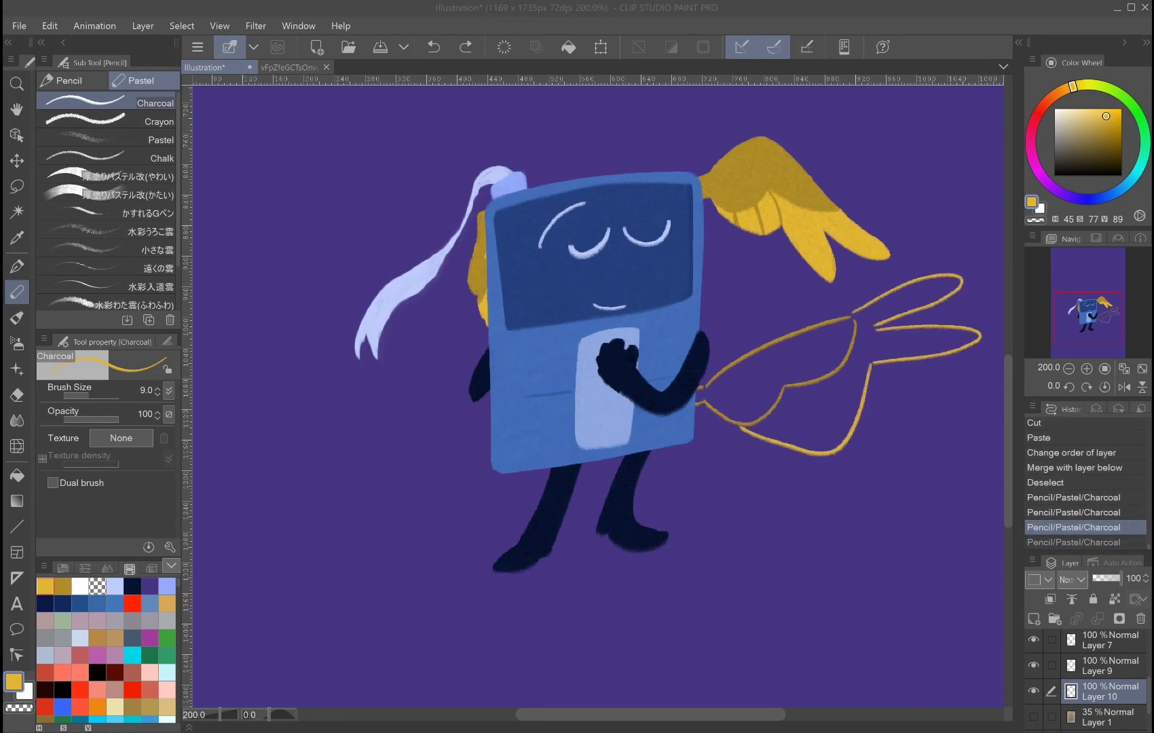
pyautogui.hotkey('ctrl', 'y')
# Step: Fill the raised wing's feathers with bright yellow and trim their lower edge with transparent Charcoal
pyautogui.moveTo(857, 326); pyautogui.dragTo(907, 314)
pyautogui.moveTo(977, 334)
pyautogui.mouseDown()
pyautogui.moveTo(835, 349)
pyautogui.moveTo(896, 299)
pyautogui.moveTo(954, 289)
pyautogui.mouseUp()
pyautogui.moveTo(869, 309)
pyautogui.mouseDown()
pyautogui.moveTo(957, 278)
pyautogui.moveTo(804, 338)
pyautogui.mouseUp()
pyautogui.moveTo(961, 272)
pyautogui.mouseDown()
pyautogui.moveTo(836, 319)
pyautogui.moveTo(961, 277)
pyautogui.mouseUp()
pyautogui.moveTo(869, 358)
pyautogui.mouseDown()
pyautogui.moveTo(842, 438)
pyautogui.moveTo(846, 386)
pyautogui.moveTo(814, 437)
pyautogui.moveTo(761, 426)
pyautogui.moveTo(855, 428)
pyautogui.moveTo(729, 427)
pyautogui.moveTo(878, 382)
pyautogui.moveTo(735, 403)
pyautogui.moveTo(856, 426)
pyautogui.mouseUp()
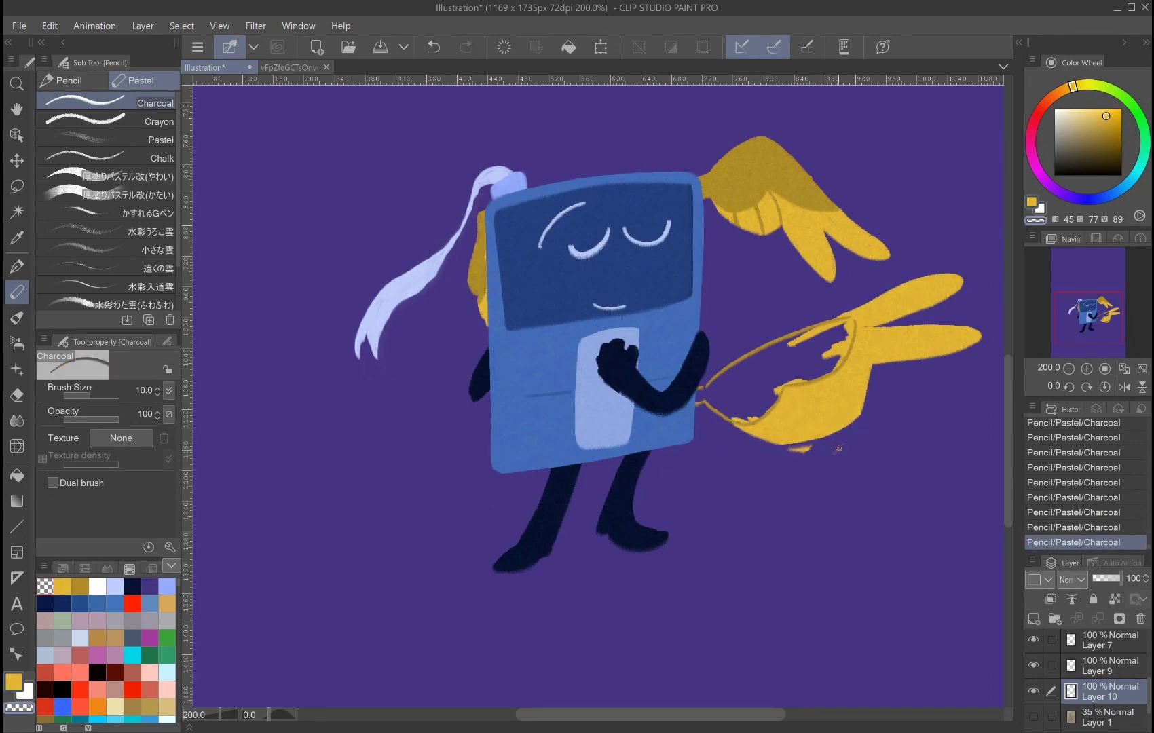
# Step: Fill the raised wing's upper part with dark gold on the layer above
pyautogui.keyDown('alt'); pyautogui.click(744, 417); pyautogui.keyUp('alt')
pyautogui.keyDown('ctrl'); pyautogui.keyDown('shift'); pyautogui.click(743, 418); pyautogui.keyUp('shift'); pyautogui.keyUp('ctrl')
pyautogui.moveTo(845, 333)
pyautogui.mouseDown()
pyautogui.moveTo(795, 377)
pyautogui.moveTo(760, 384)
pyautogui.mouseUp()
pyautogui.moveTo(723, 401); pyautogui.dragTo(709, 390)
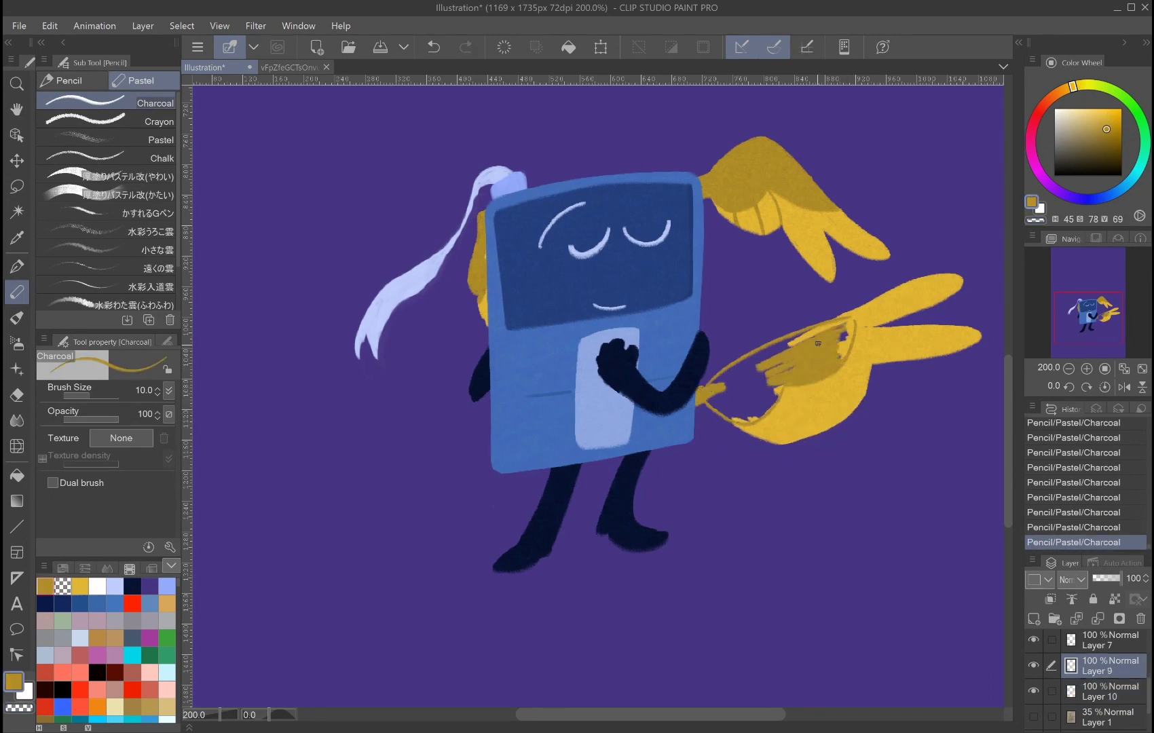
pyautogui.moveTo(839, 320); pyautogui.dragTo(708, 386)
pyautogui.moveTo(784, 363); pyautogui.dragTo(738, 386)
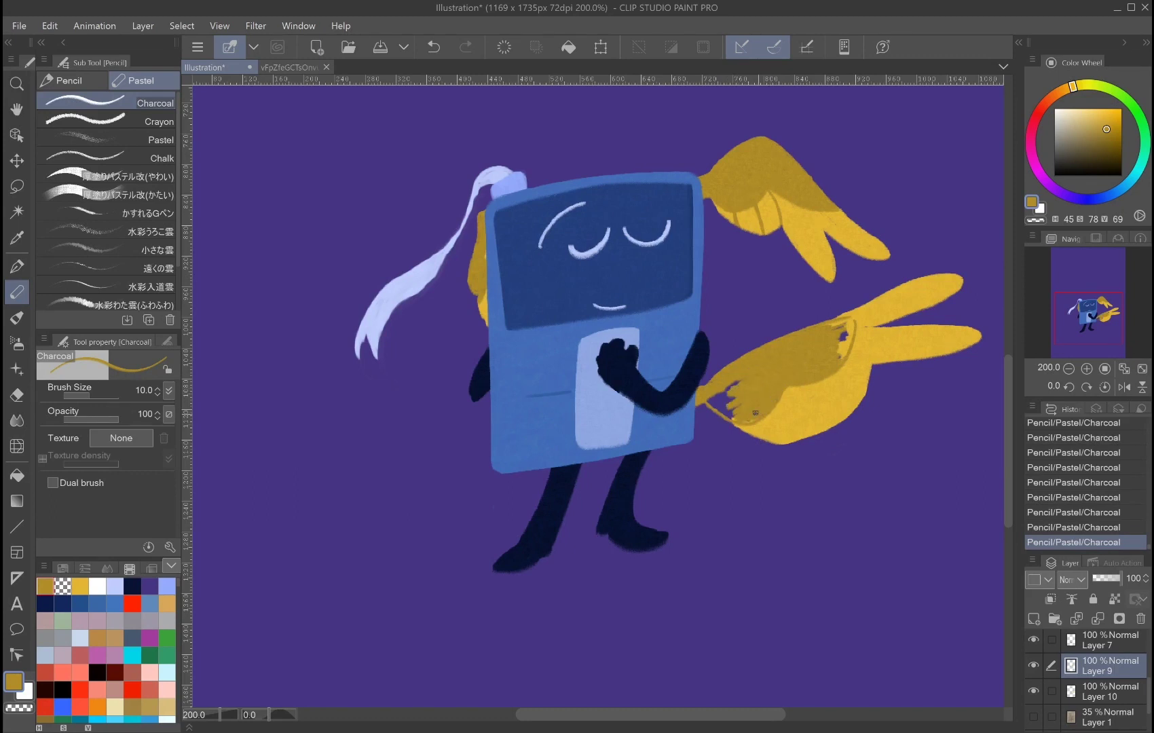
# Step: Erase the raised lower wing from the dark gold and bright yellow layers
pyautogui.press('e')
pyautogui.moveTo(847, 319); pyautogui.dragTo(733, 408)
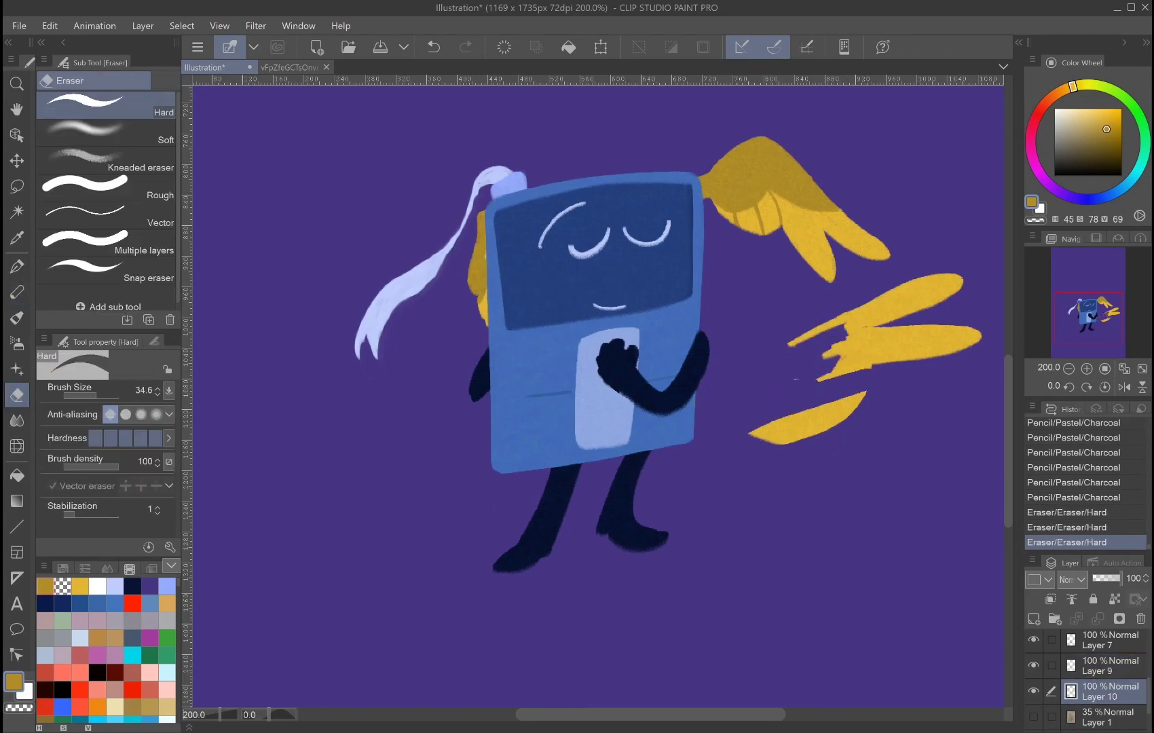
pyautogui.moveTo(828, 367); pyautogui.dragTo(978, 333)
# Step: Outline the upper part of an arched, downward-curving lower wing in dark gold with size 9 Charcoal at the body's right edge
pyautogui.press('p')
pyautogui.press('[')
pyautogui.click(701, 392)
pyautogui.moveTo(702, 392); pyautogui.dragTo(883, 442)
pyautogui.hotkey('ctrl', 'z')
pyautogui.hotkey('ctrl', 'z')
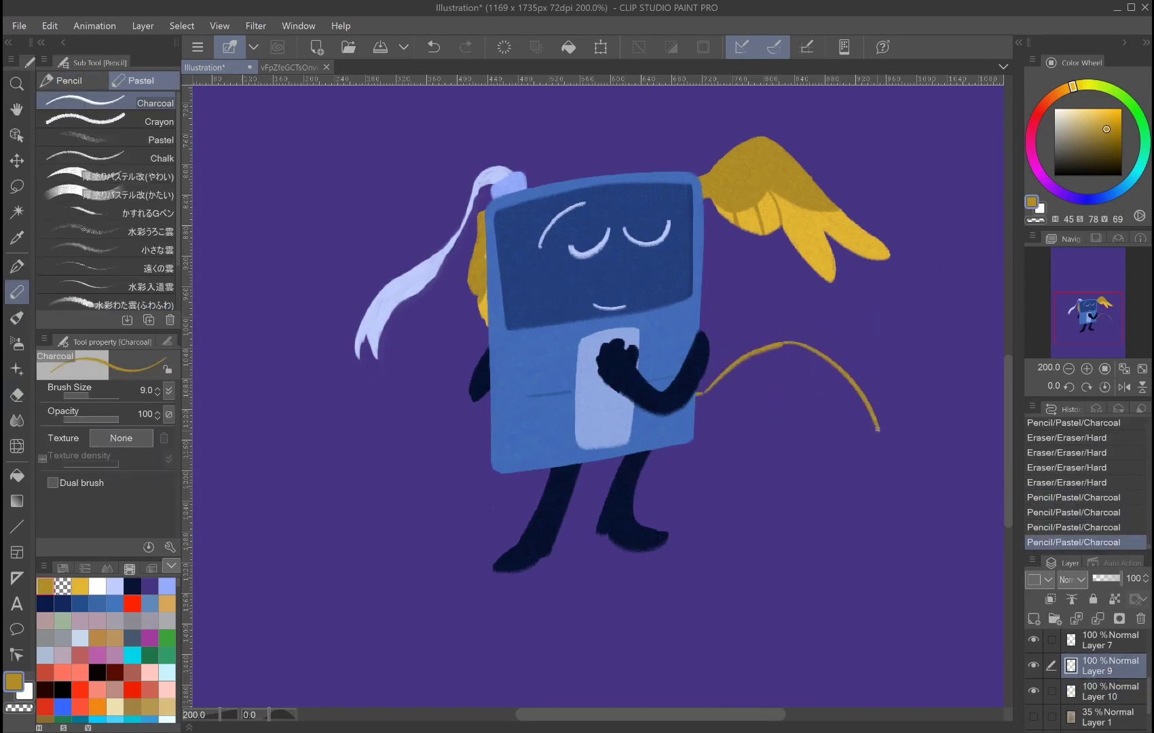
pyautogui.hotkey('ctrl', 'y')
pyautogui.hotkey('ctrl', 'y')
pyautogui.hotkey('ctrl', 'z')
pyautogui.hotkey('ctrl', 'z')
pyautogui.hotkey('ctrl', 'y')
pyautogui.hotkey('ctrl', 'y')
# Step: Outline downward-pointing bright yellow feathers for the arched wing on the layer beneath
pyautogui.click(1133, 684)
pyautogui.click(1106, 116)
pyautogui.moveTo(879, 431)
pyautogui.mouseDown()
pyautogui.moveTo(703, 413)
pyautogui.moveTo(830, 442)
pyautogui.moveTo(801, 475)
pyautogui.mouseUp()
pyautogui.hotkey('ctrl', 'z')
pyautogui.hotkey('ctrl', 'y')
pyautogui.hotkey('ctrl', 'z')
pyautogui.hotkey('ctrl', 'z')
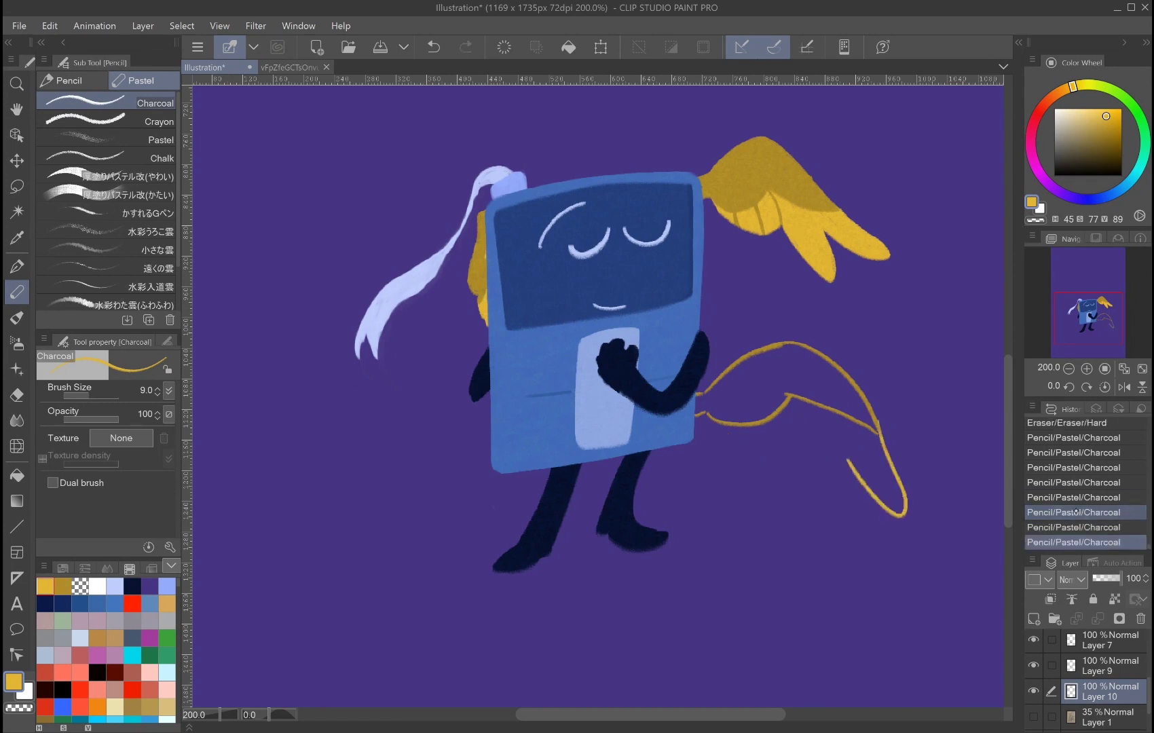
pyautogui.moveTo(835, 427); pyautogui.dragTo(890, 512)
pyautogui.moveTo(838, 434); pyautogui.dragTo(702, 406)
# Step: Erase the arched lower wing's outlines from both wing layers
pyautogui.press('e')
pyautogui.moveTo(883, 516); pyautogui.dragTo(801, 435)
pyautogui.moveTo(876, 380)
pyautogui.mouseDown()
pyautogui.moveTo(768, 433)
pyautogui.moveTo(720, 380)
pyautogui.mouseUp()
# Step: Paint a lower wing at the body's lower-left edge, with a dark gold upper part over rounded bright yellow feathers
pyautogui.press('p')
pyautogui.moveTo(476, 412)
pyautogui.mouseDown()
pyautogui.moveTo(398, 437)
pyautogui.moveTo(482, 453)
pyautogui.moveTo(419, 496)
pyautogui.moveTo(355, 496)
pyautogui.moveTo(413, 463)
pyautogui.moveTo(368, 500)
pyautogui.mouseUp()
pyautogui.moveTo(448, 468)
pyautogui.mouseDown()
pyautogui.moveTo(380, 516)
pyautogui.moveTo(417, 506)
pyautogui.mouseUp()
pyautogui.keyDown('alt'); pyautogui.click(476, 455); pyautogui.keyUp('alt')
pyautogui.keyDown('ctrl'); pyautogui.keyDown('shift'); pyautogui.click(475, 455); pyautogui.keyUp('shift'); pyautogui.keyUp('ctrl')
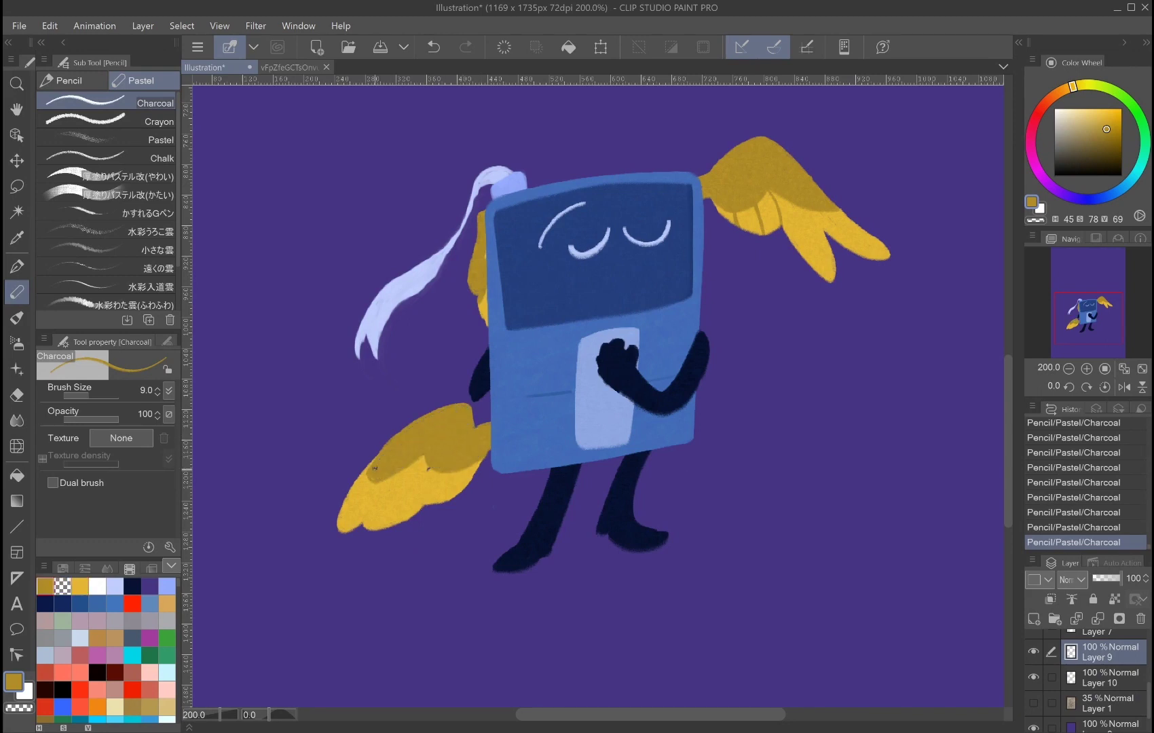
pyautogui.keyDown('ctrl'); pyautogui.keyDown('shift'); pyautogui.click(362, 529); pyautogui.keyUp('shift'); pyautogui.keyUp('ctrl')
pyautogui.hotkey('ctrl', 'z')
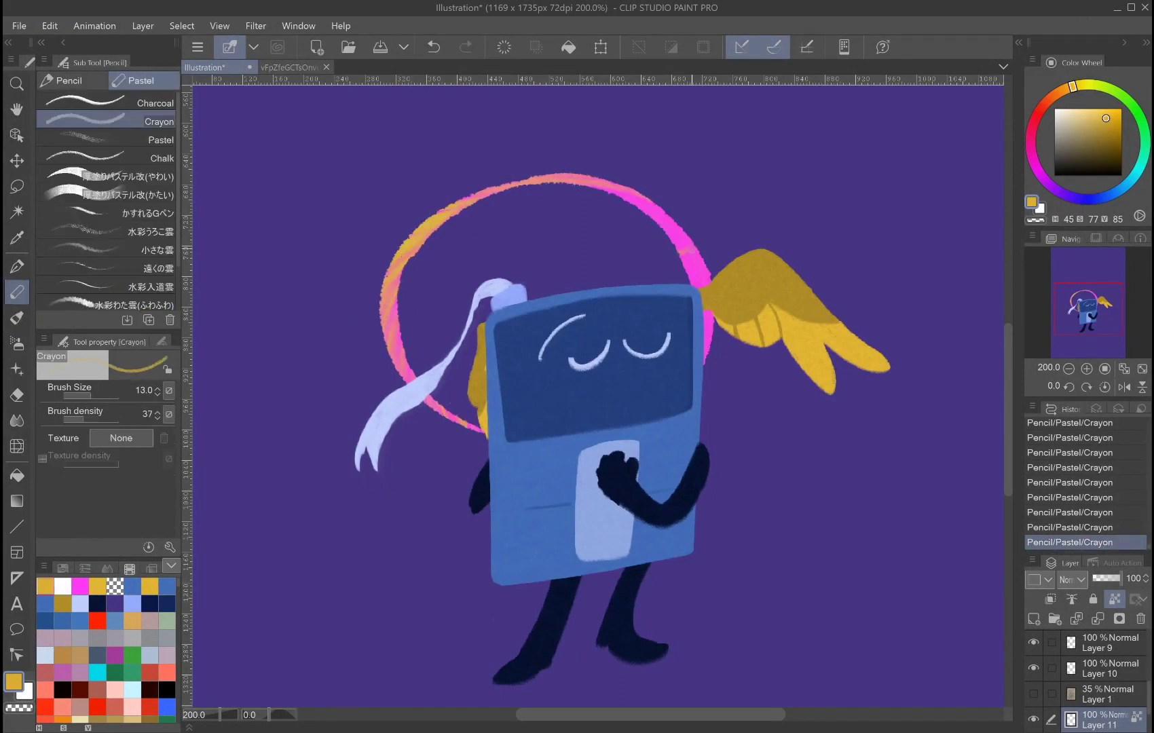
# Step: Blend gold and pink Crayon strokes over the halo's right arc, lowering the brush density to 31
pyautogui.keyDown('alt'); pyautogui.click(692, 267); pyautogui.keyUp('alt')
pyautogui.keyDown('alt'); pyautogui.click(788, 286); pyautogui.keyUp('alt')
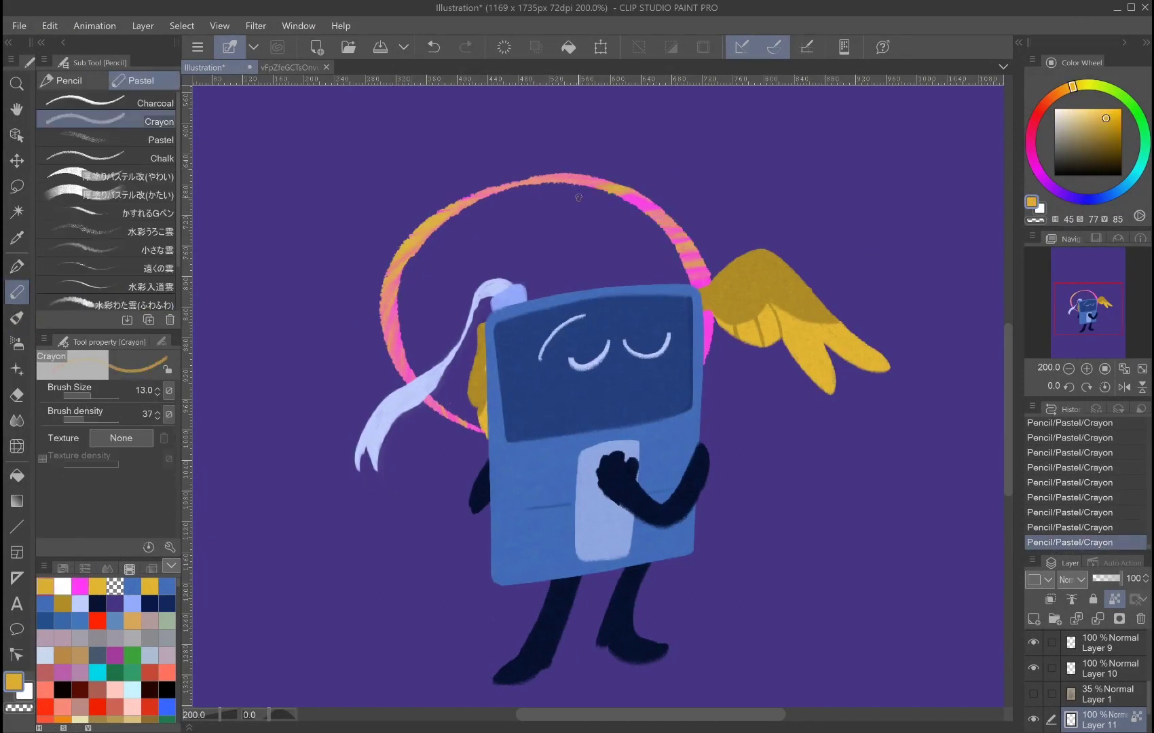
pyautogui.keyDown('alt'); pyautogui.click(696, 268); pyautogui.keyUp('alt')
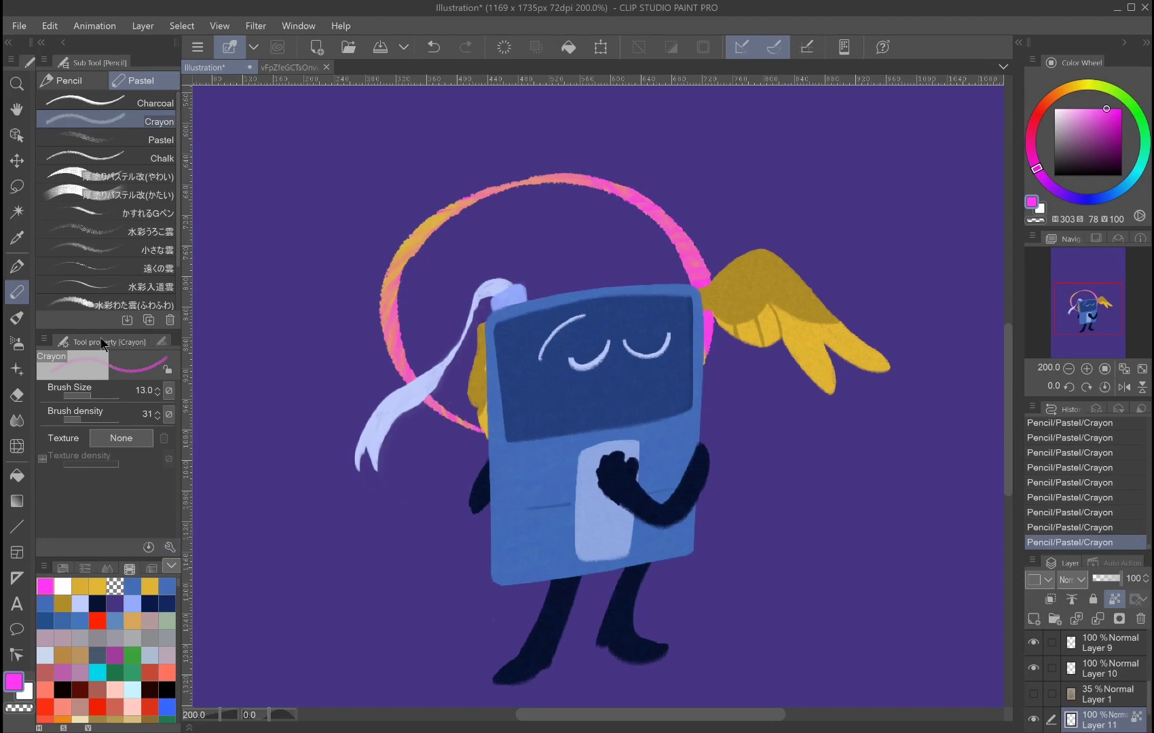
pyautogui.click(80, 586)
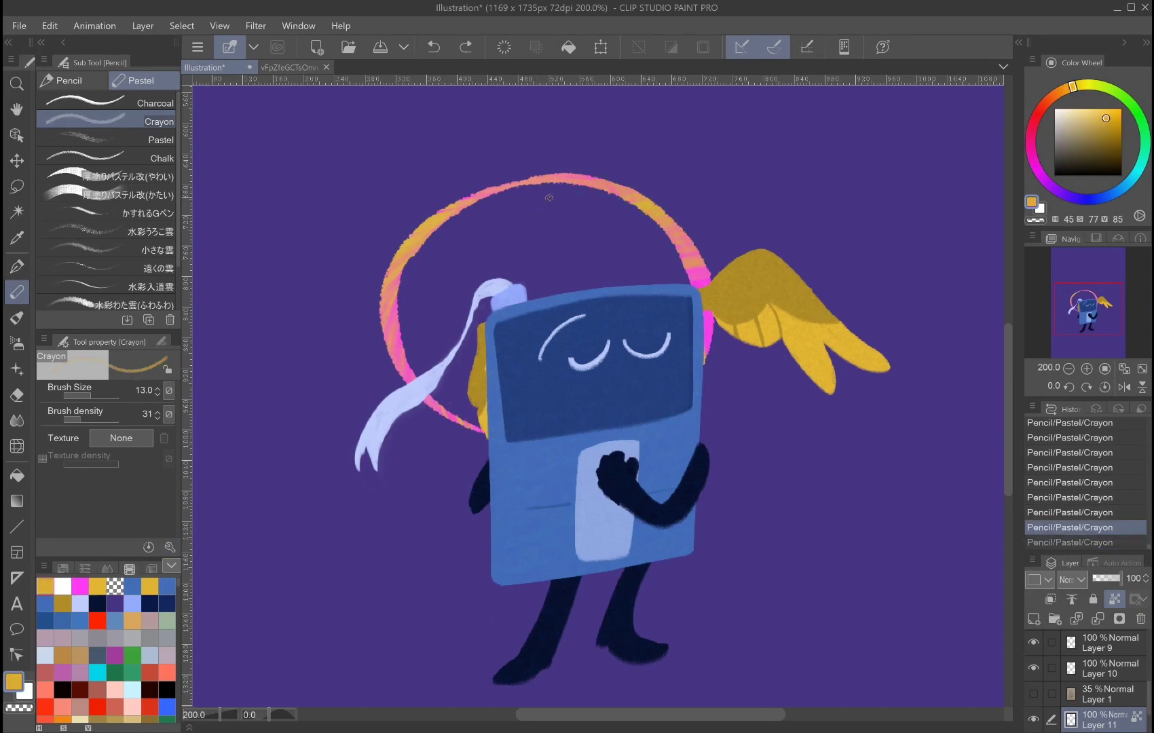
# Step: Add gold and pink Crayon touches to the top of the halo and its lower-right end
pyautogui.keyDown('alt'); pyautogui.click(700, 280); pyautogui.keyUp('alt')
pyautogui.hotkey('ctrl', 'z')
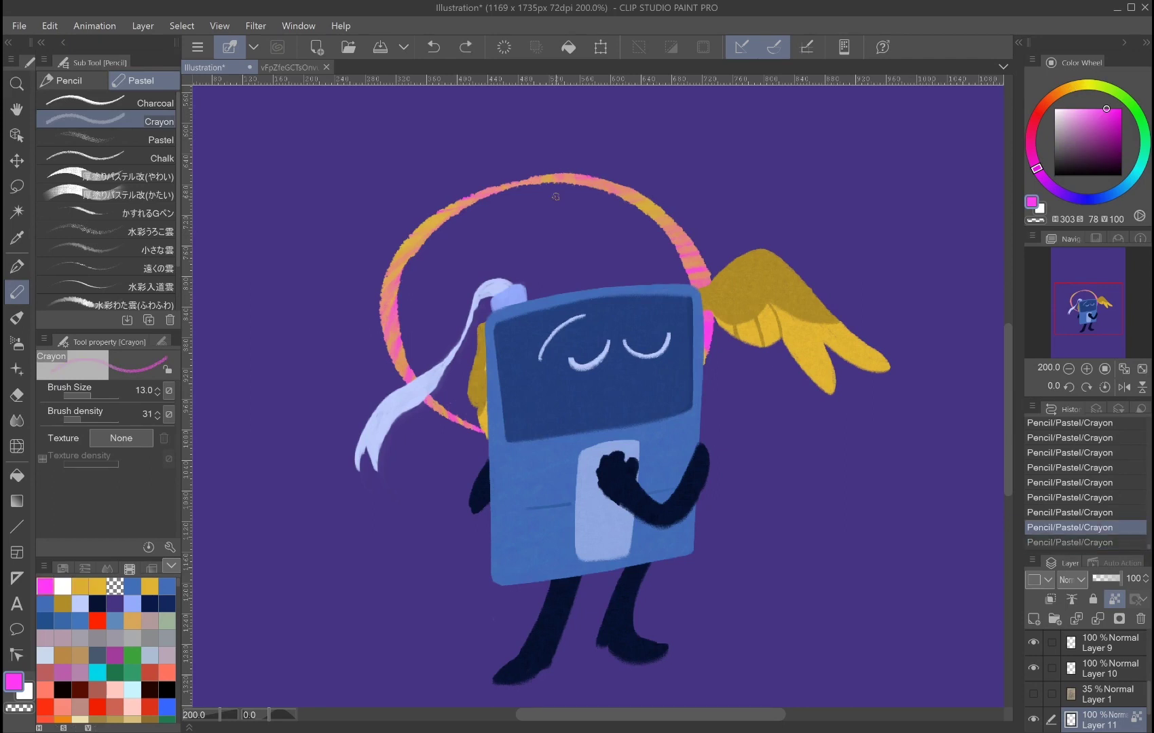
pyautogui.hotkey('ctrl', 'y')
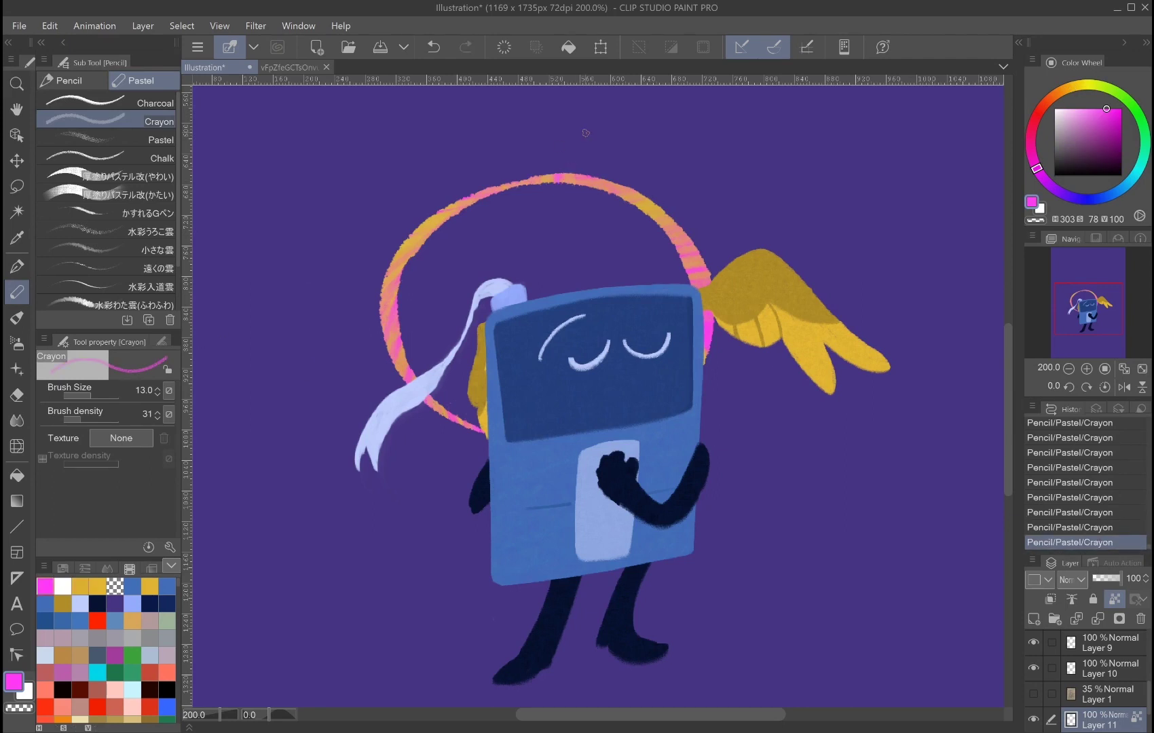
pyautogui.hotkey('ctrl', 'z')
pyautogui.hotkey('ctrl', 'y')
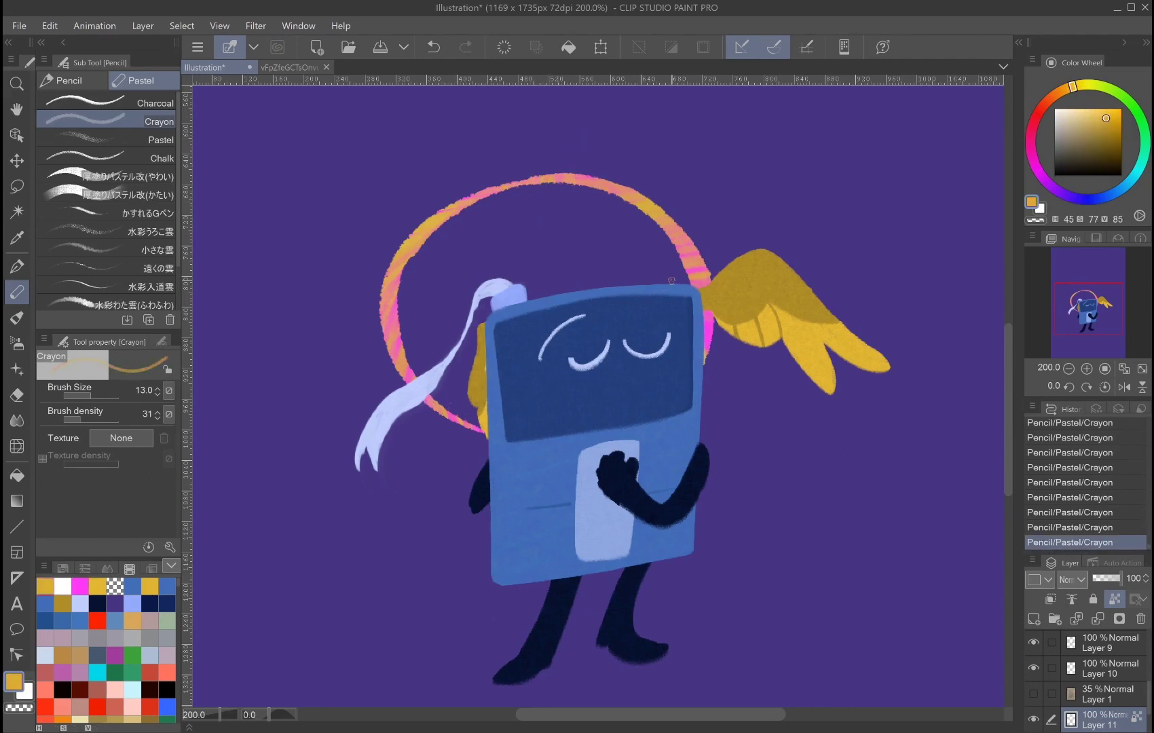
pyautogui.hotkey('ctrl', 'z')
pyautogui.hotkey('ctrl', 'y')
pyautogui.hotkey('ctrl', 'z')
pyautogui.hotkey('ctrl', 'y')
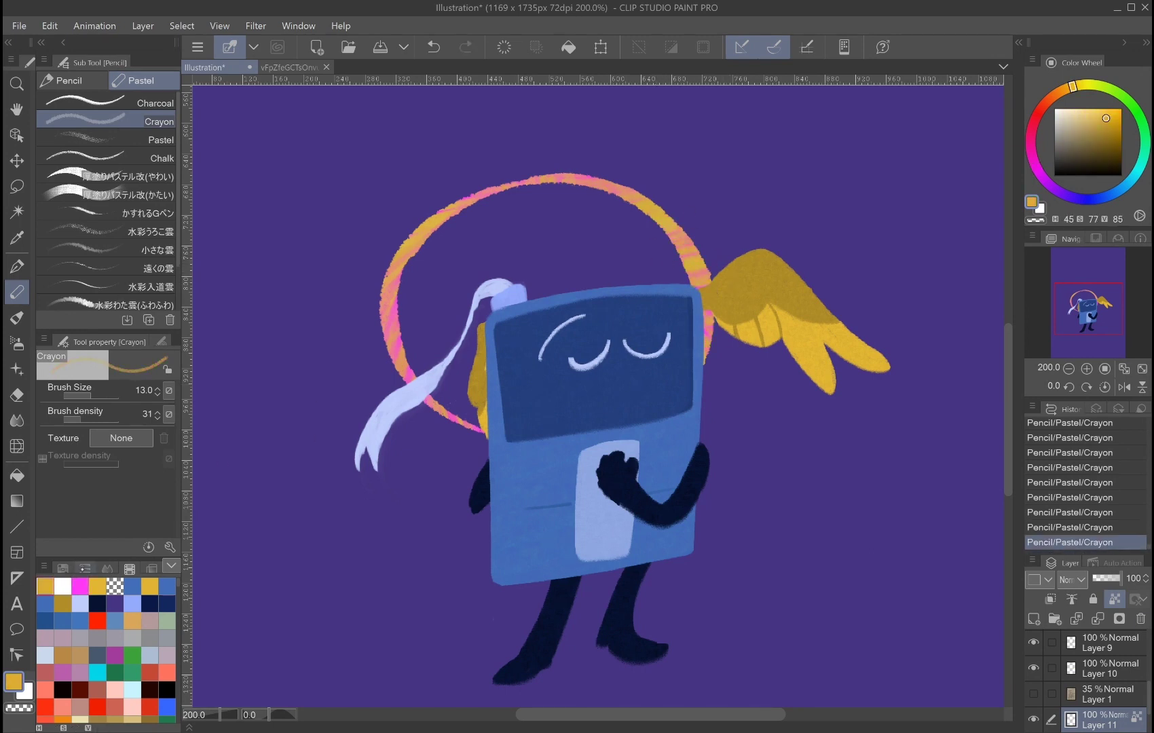
# Step: Paint thin pink and gold stripes across the halo's right arc, reducing the Crayon size to 8
pyautogui.keyDown('alt'); pyautogui.click(701, 277); pyautogui.keyUp('alt')
pyautogui.hotkey('ctrl', 'z')
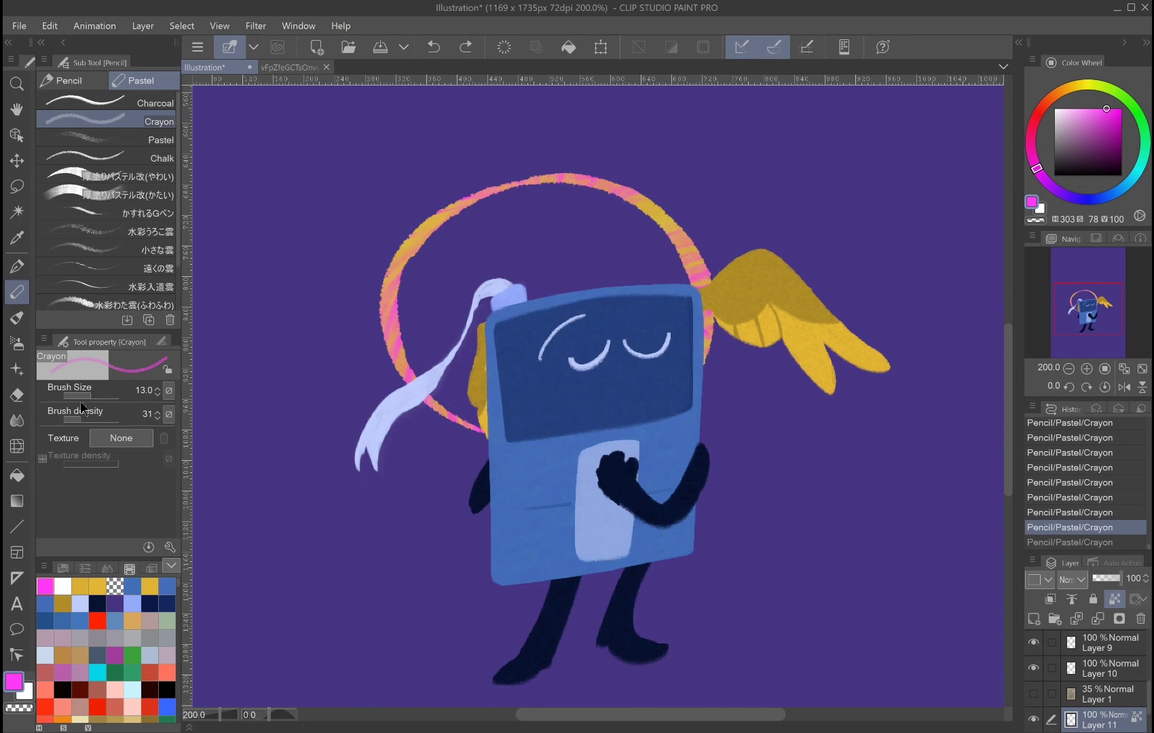
pyautogui.hotkey('ctrl', 'y')
pyautogui.keyDown('alt'); pyautogui.click(689, 213); pyautogui.keyUp('alt')
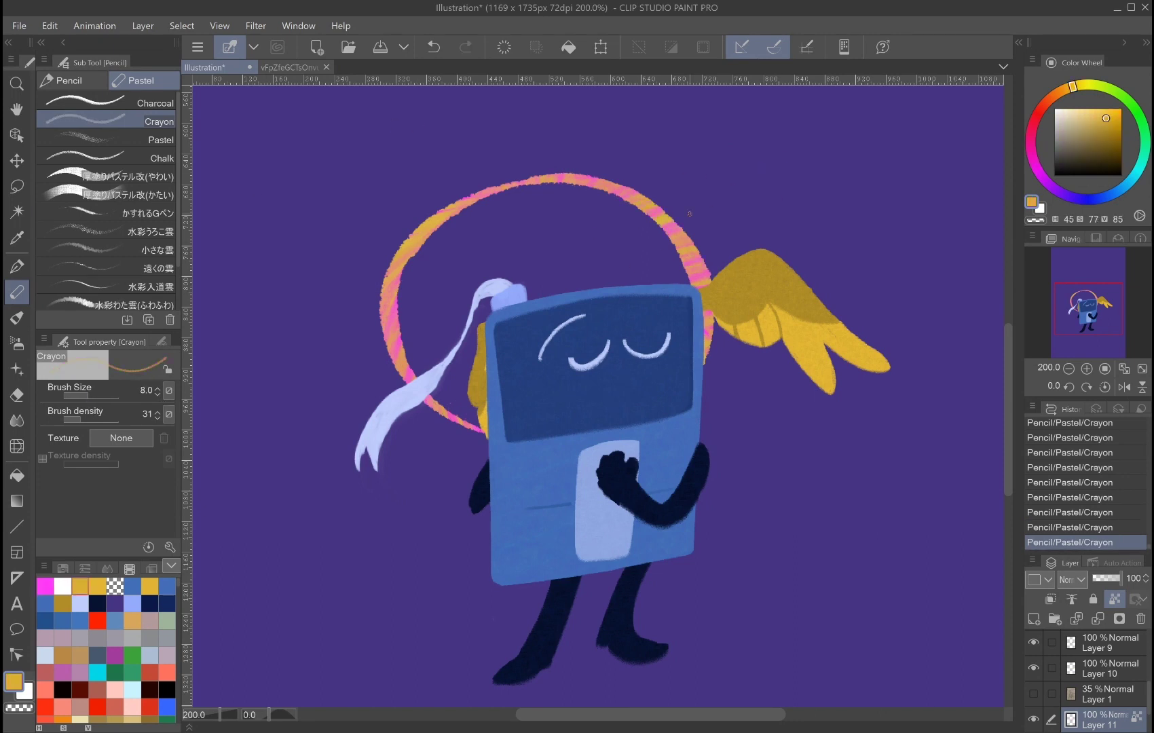
pyautogui.keyDown('alt'); pyautogui.click(671, 228); pyautogui.keyUp('alt')
# Step: Recolour the halo's right arc mostly gold with a pink lower end, and thin its upper-left part using transparent Crayon at size 13
pyautogui.click(45, 586)
pyautogui.keyDown('alt'); pyautogui.click(553, 178); pyautogui.keyUp('alt')
pyautogui.keyDown('alt'); pyautogui.click(525, 182); pyautogui.keyUp('alt')
pyautogui.press('c')
pyautogui.moveTo(462, 197); pyautogui.dragTo(513, 184)
pyautogui.moveTo(682, 258); pyautogui.dragTo(698, 307)
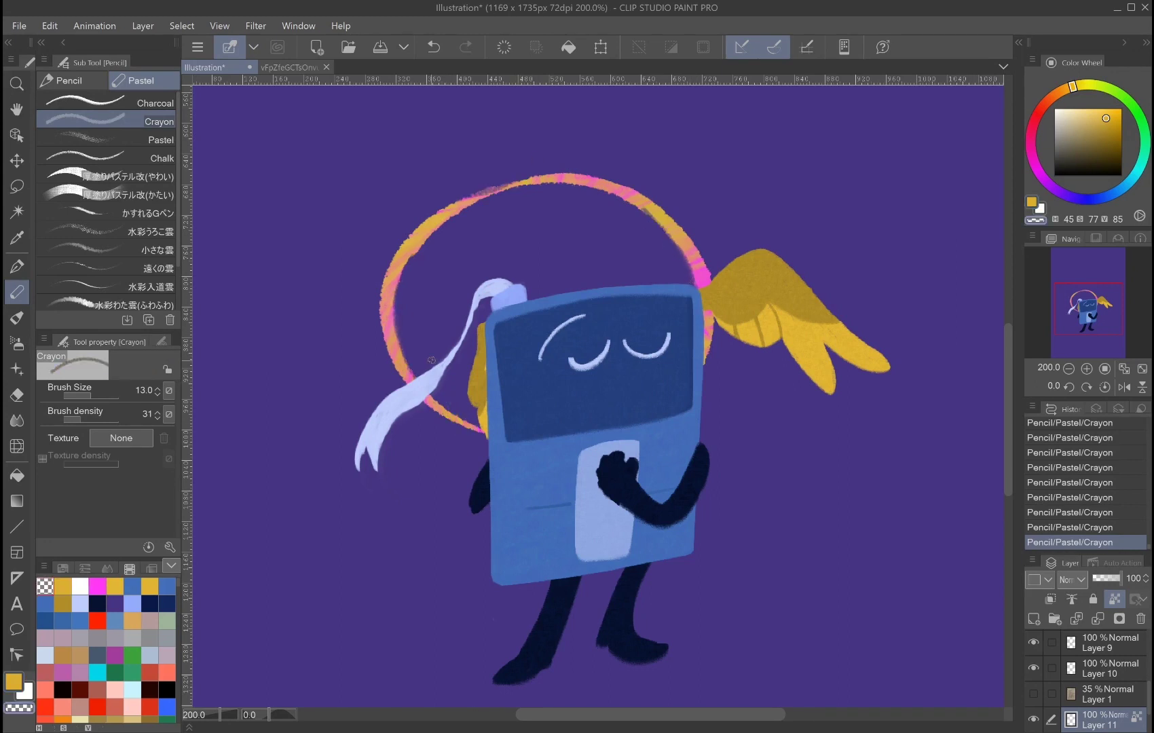
# Step: Draw a short vertical blue line above the halo's top on a new layer beneath it, using the Rora oil brush at size 10
pyautogui.hotkey('ctrl', 'shift', 'n')
pyautogui.press('i')
pyautogui.click(1104, 196)
pyautogui.press('b')
pyautogui.moveTo(558, 125); pyautogui.dragTo(557, 171)
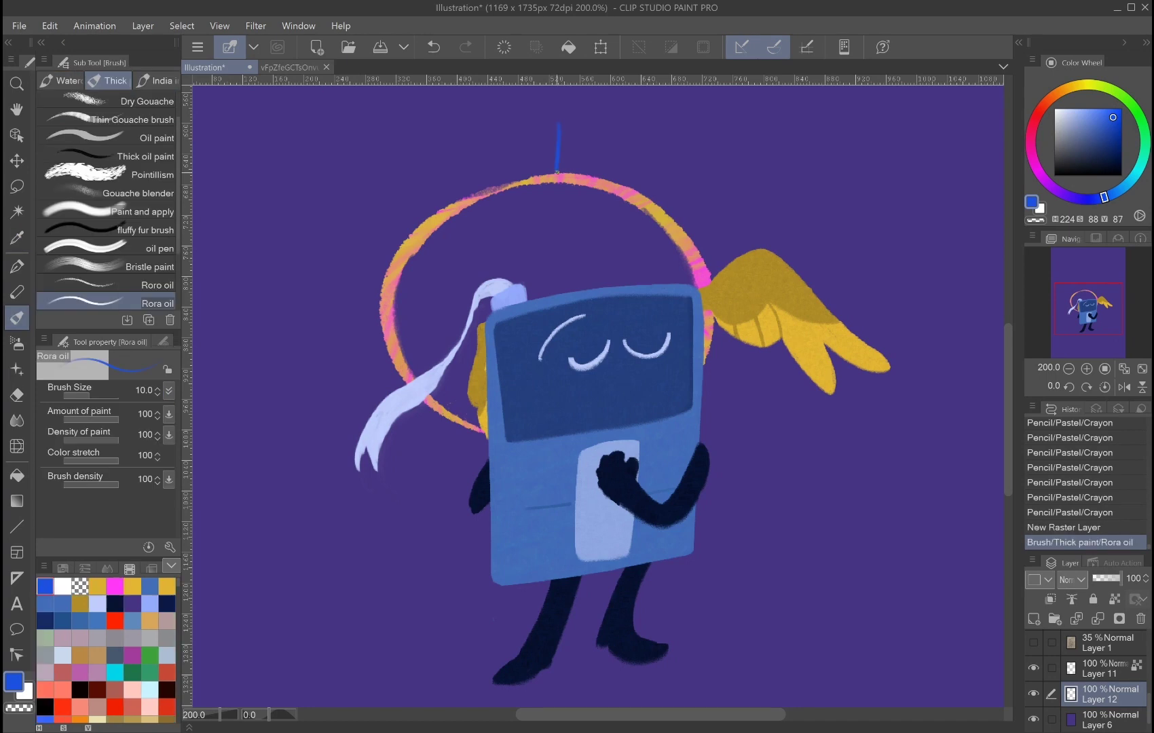
# Step: Undo the vertical blue line and draw broad blue Crayon rays radiating across the halo at brush size 13
pyautogui.press('p')
pyautogui.hotkey('ctrl', 'z')
pyautogui.click(45, 586)
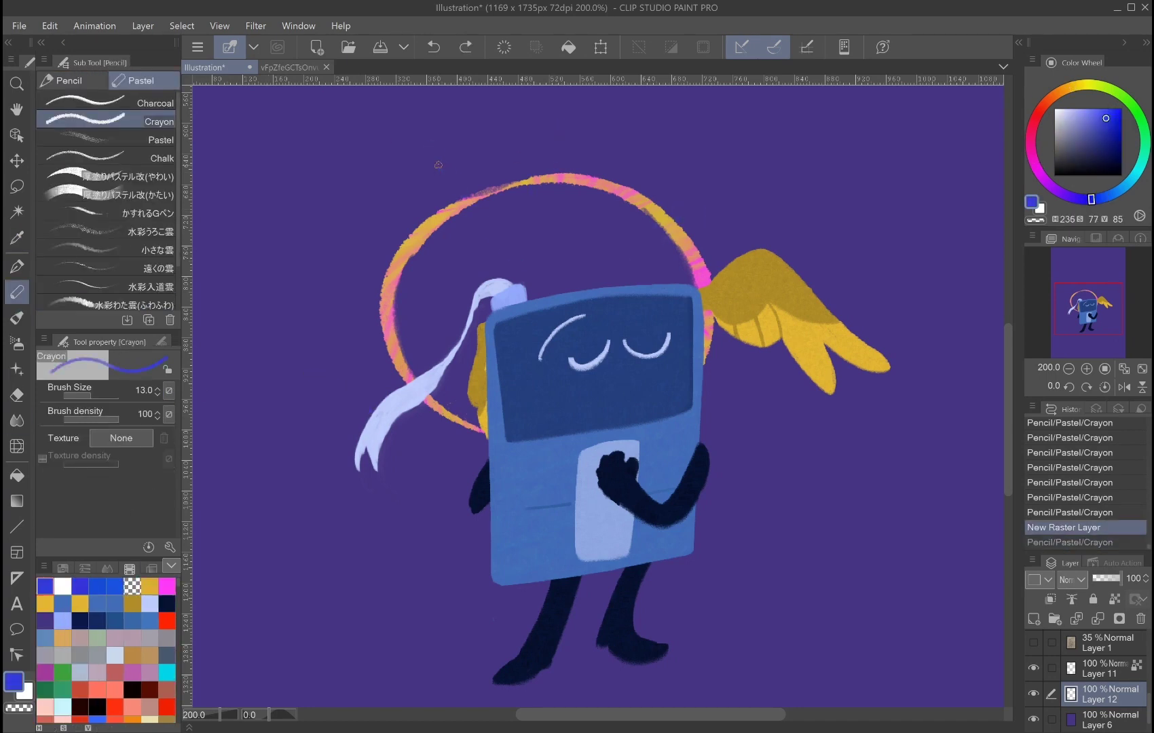
pyautogui.moveTo(430, 137); pyautogui.dragTo(506, 255)
pyautogui.moveTo(319, 387); pyautogui.dragTo(400, 343)
pyautogui.moveTo(706, 373); pyautogui.dragTo(759, 440)
# Step: Rework the blue rays, keeping only three that cross the halo at its upper left, upper right and lower left
pyautogui.hotkey('ctrl', 'z')
pyautogui.hotkey('ctrl', 'z')
pyautogui.hotkey('ctrl', 'z')
pyautogui.hotkey('ctrl', 'z')
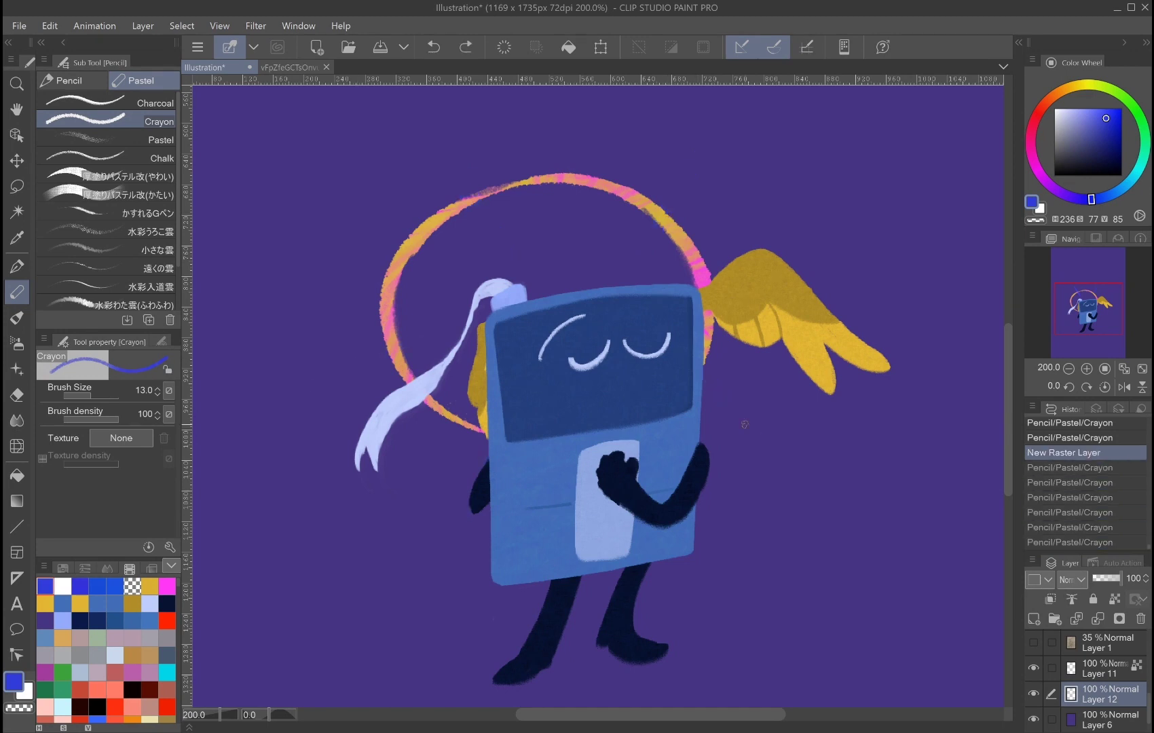
pyautogui.hotkey('ctrl', 'z')
pyautogui.hotkey('ctrl', 'y')
pyautogui.hotkey('ctrl', 'y')
pyautogui.hotkey('ctrl', 'y')
pyautogui.hotkey('ctrl', 'y')
pyautogui.hotkey('ctrl', 'y')
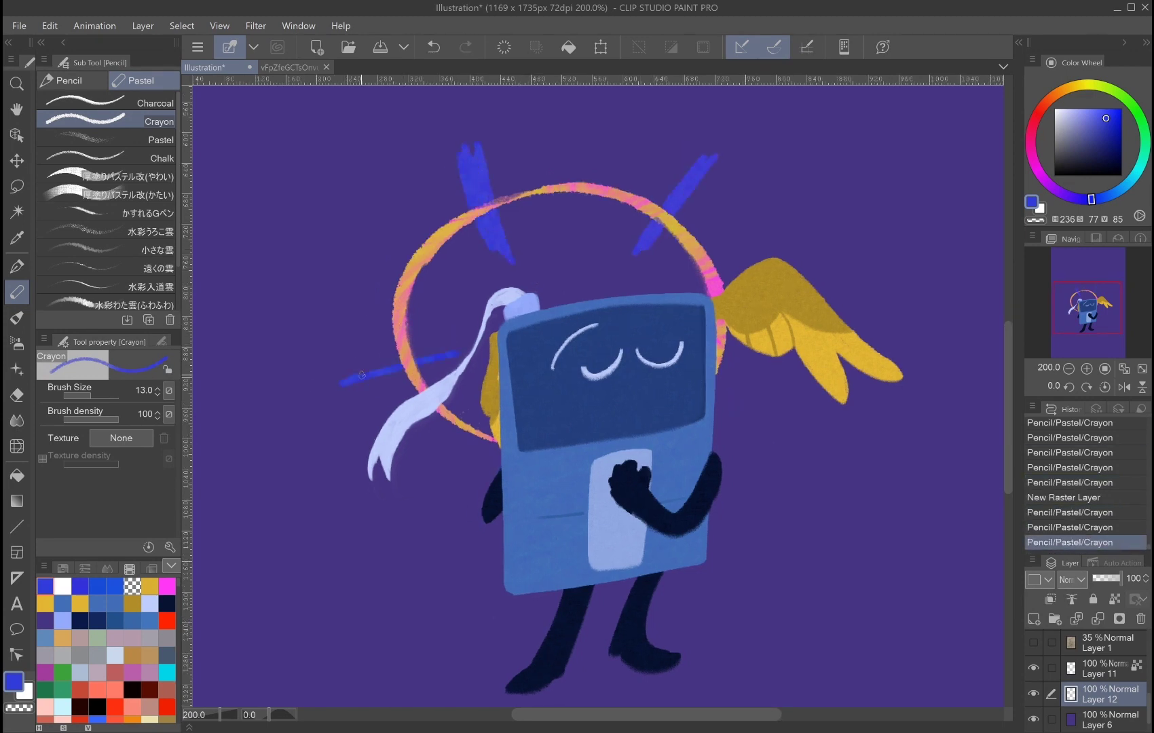
pyautogui.hotkey('ctrl', 'y')
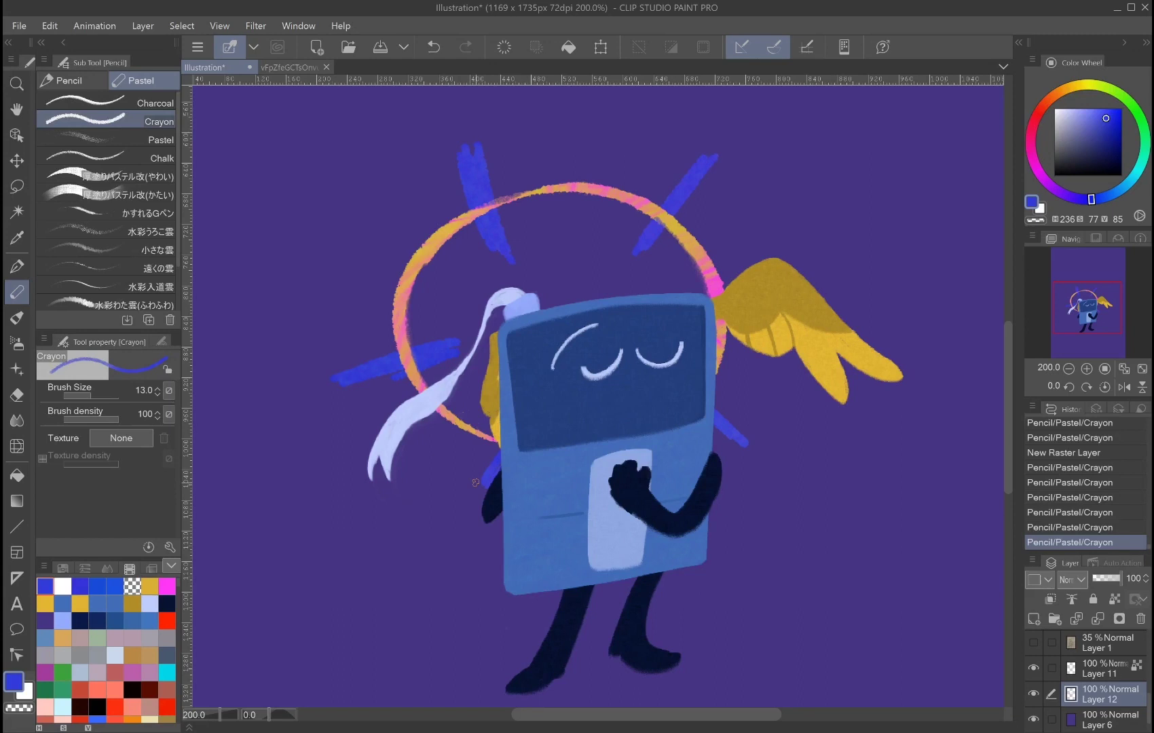
pyautogui.hotkey('ctrl', 'z')
# Step: Lock the ray layer's transparent pixels and paint pink and gold Crayon bands where the rays cross the halo, lowering brush density to 53
pyautogui.hotkey('ctrl', 'shift', 'l')
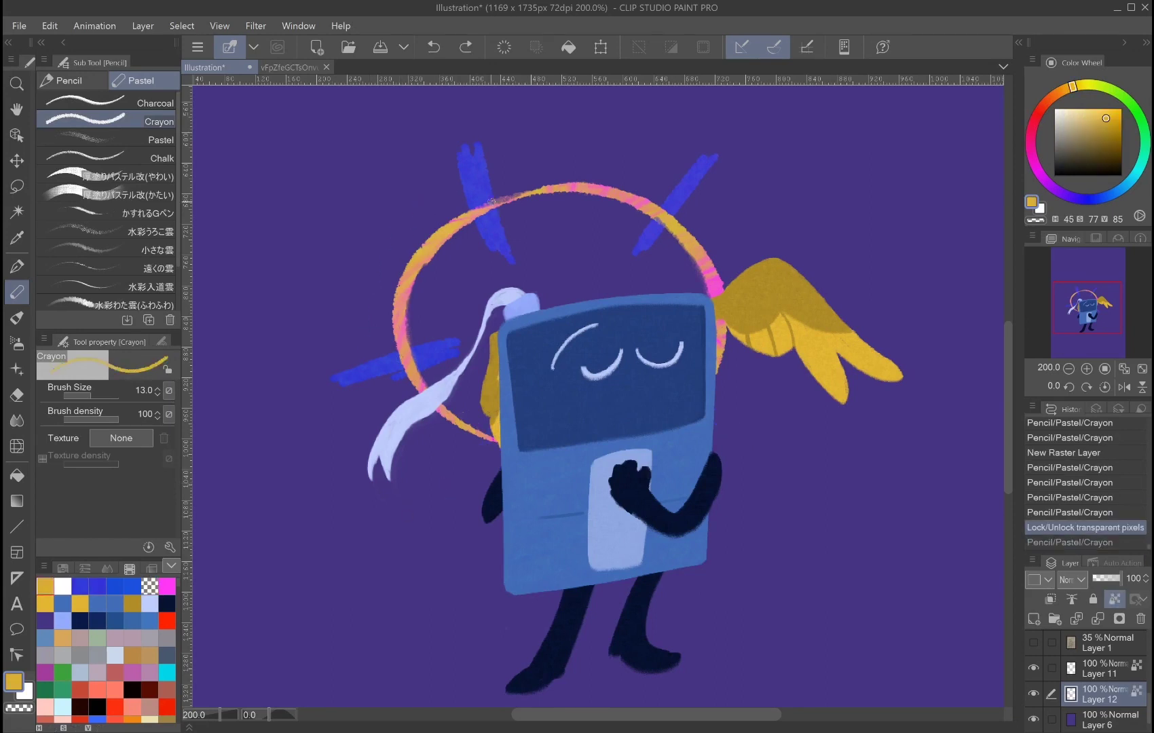
pyautogui.moveTo(395, 353); pyautogui.dragTo(408, 367)
pyautogui.moveTo(472, 190); pyautogui.dragTo(492, 217)
pyautogui.moveTo(672, 201); pyautogui.dragTo(649, 237)
pyautogui.keyDown('alt'); pyautogui.click(662, 213); pyautogui.keyUp('alt')
pyautogui.moveTo(475, 177)
pyautogui.mouseDown()
pyautogui.moveTo(492, 234)
pyautogui.moveTo(476, 212)
pyautogui.mouseUp()
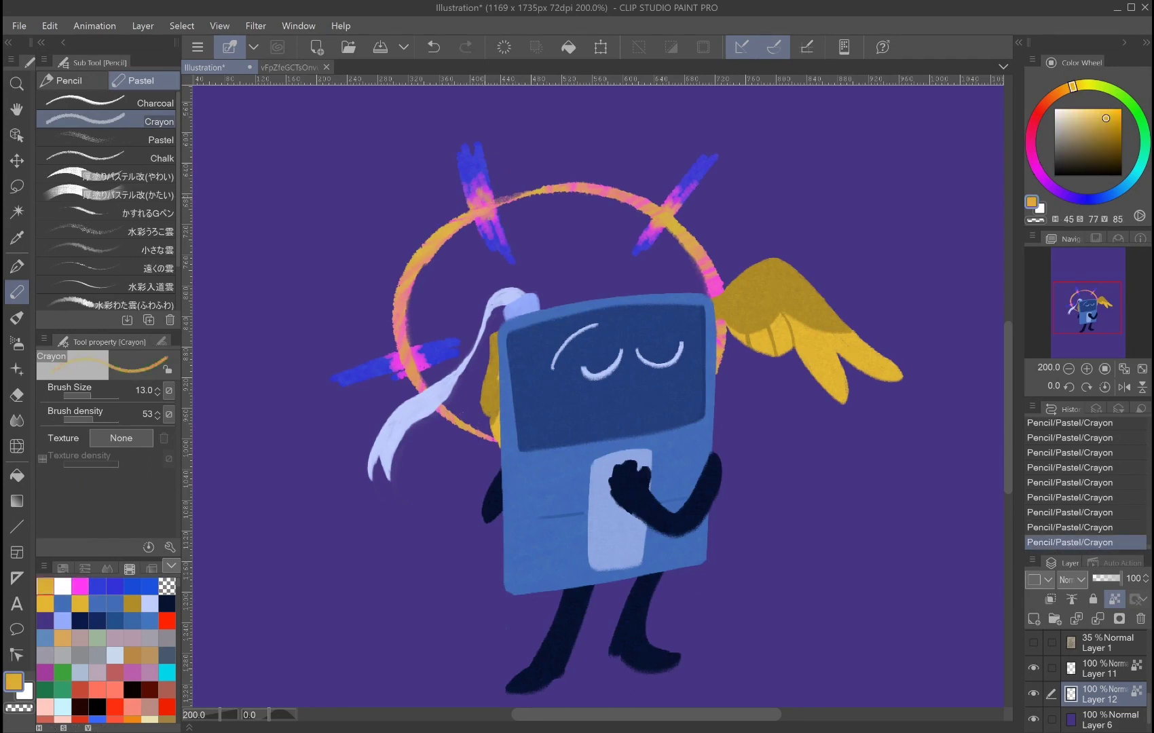
# Step: Blend the rays' pink, gold and blue using Crayon density 34, then taper and fade their ends with transparent colour at density 20
pyautogui.keyDown('alt'); pyautogui.click(481, 197); pyautogui.keyUp('alt')
pyautogui.keyDown('alt'); pyautogui.click(419, 357); pyautogui.keyUp('alt')
pyautogui.keyDown('alt'); pyautogui.click(432, 342); pyautogui.keyUp('alt')
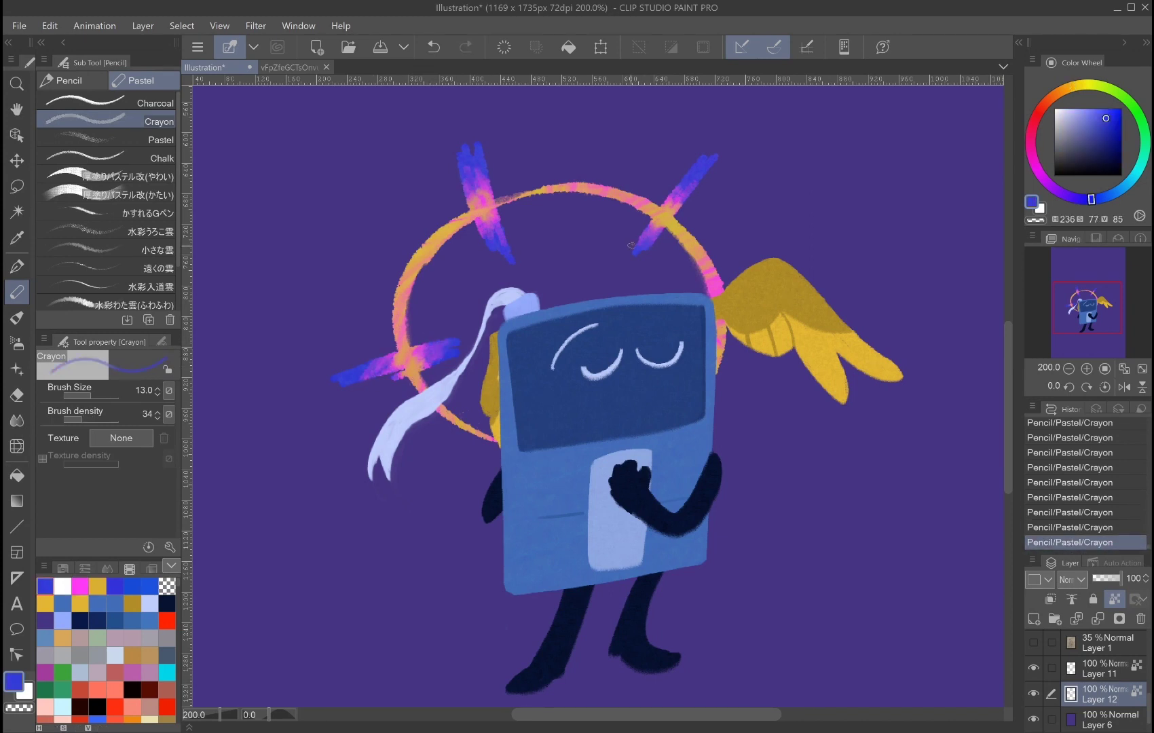
pyautogui.keyDown('alt'); pyautogui.click(423, 350); pyautogui.keyUp('alt')
pyautogui.keyDown('alt'); pyautogui.click(390, 362); pyautogui.keyUp('alt')
pyautogui.keyDown('alt'); pyautogui.click(439, 342); pyautogui.keyUp('alt')
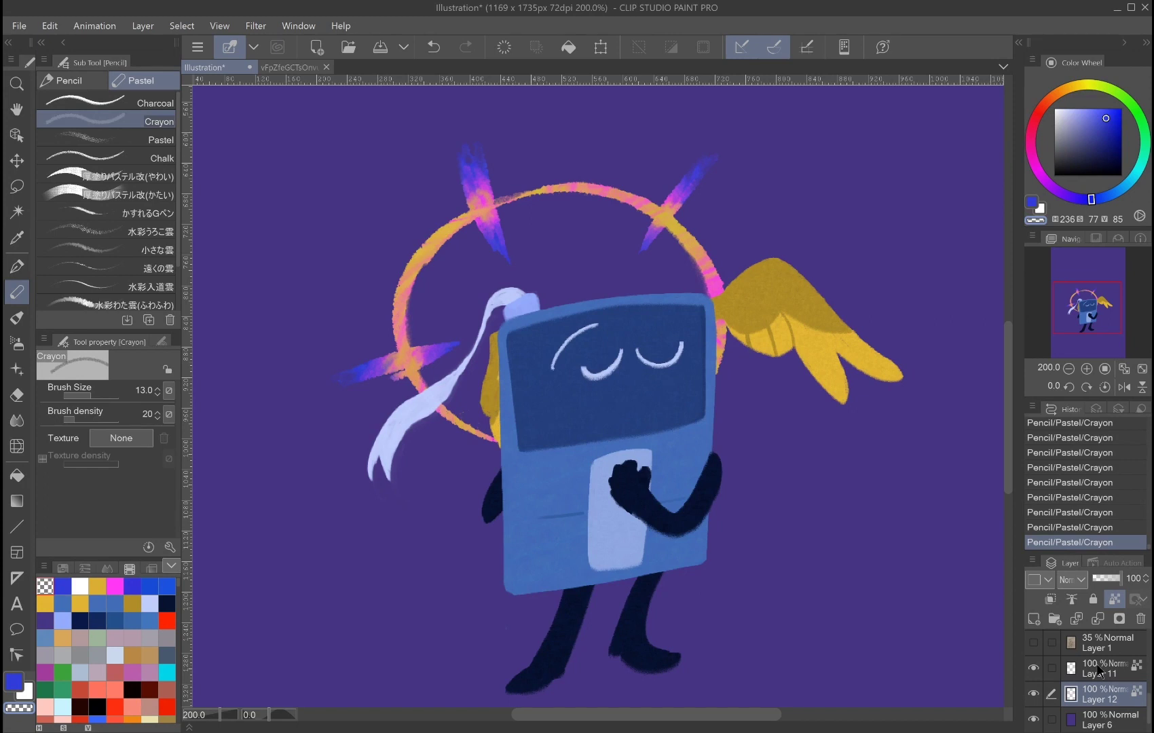
pyautogui.keyDown('alt'); pyautogui.click(417, 337); pyautogui.keyUp('alt')
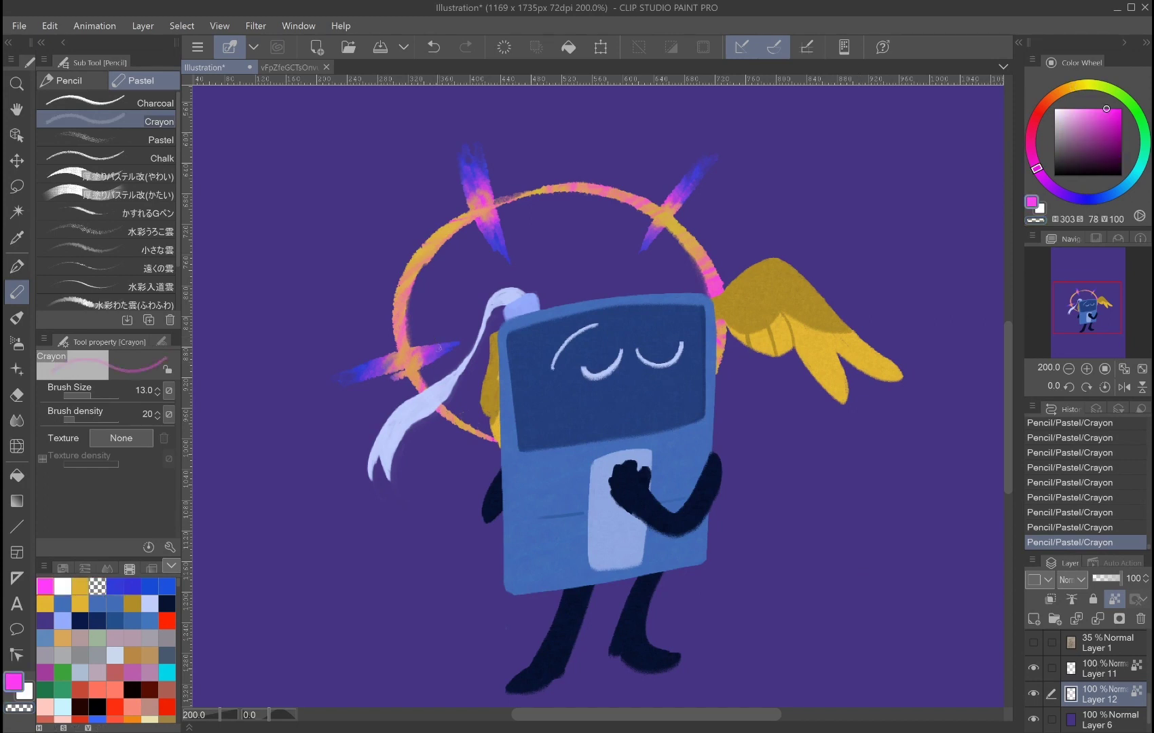
pyautogui.keyDown('ctrl'); pyautogui.keyDown('shift'); pyautogui.click(417, 337); pyautogui.keyUp('shift'); pyautogui.keyUp('ctrl')
pyautogui.keyDown('alt'); pyautogui.click(417, 337); pyautogui.keyUp('alt')
pyautogui.keyDown('ctrl'); pyautogui.keyDown('shift'); pyautogui.click(417, 337); pyautogui.keyUp('shift'); pyautogui.keyUp('ctrl')
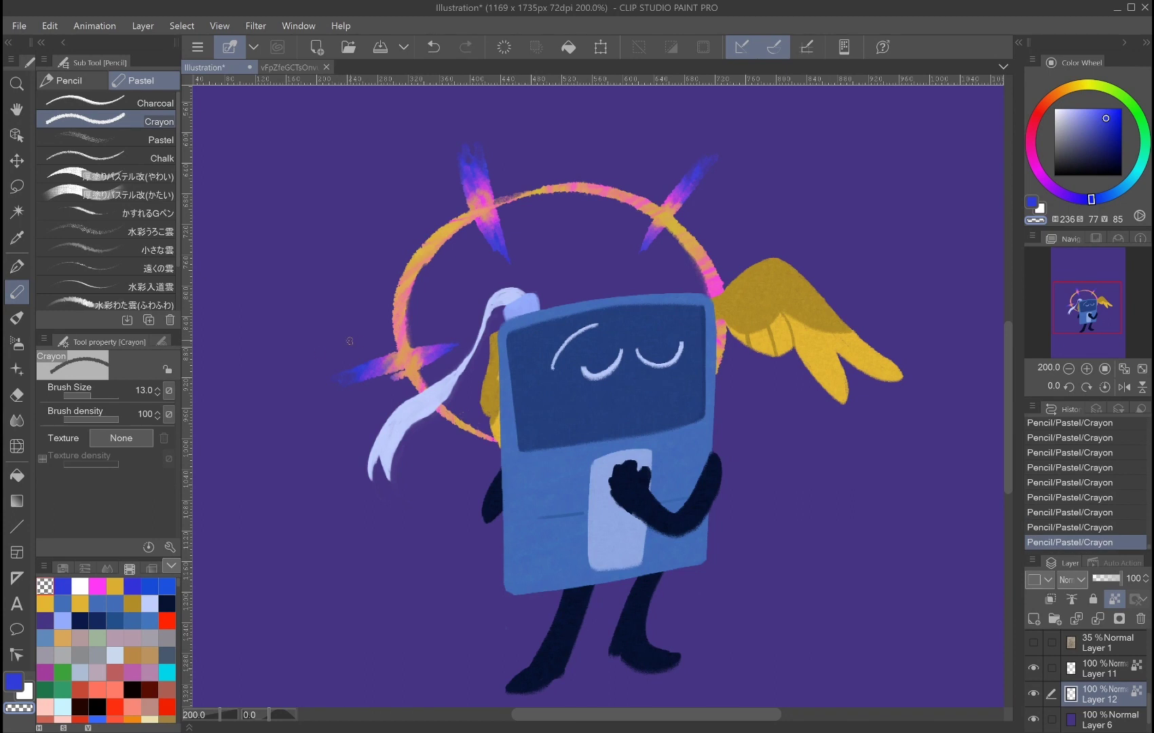
# Step: Try blue Dense focus lines radiating from behind the character on a new layer beneath the rays
pyautogui.click(17, 527)
pyautogui.hotkey('ctrl', 'shift', 'n')
pyautogui.scroll(-2, 165, 531)
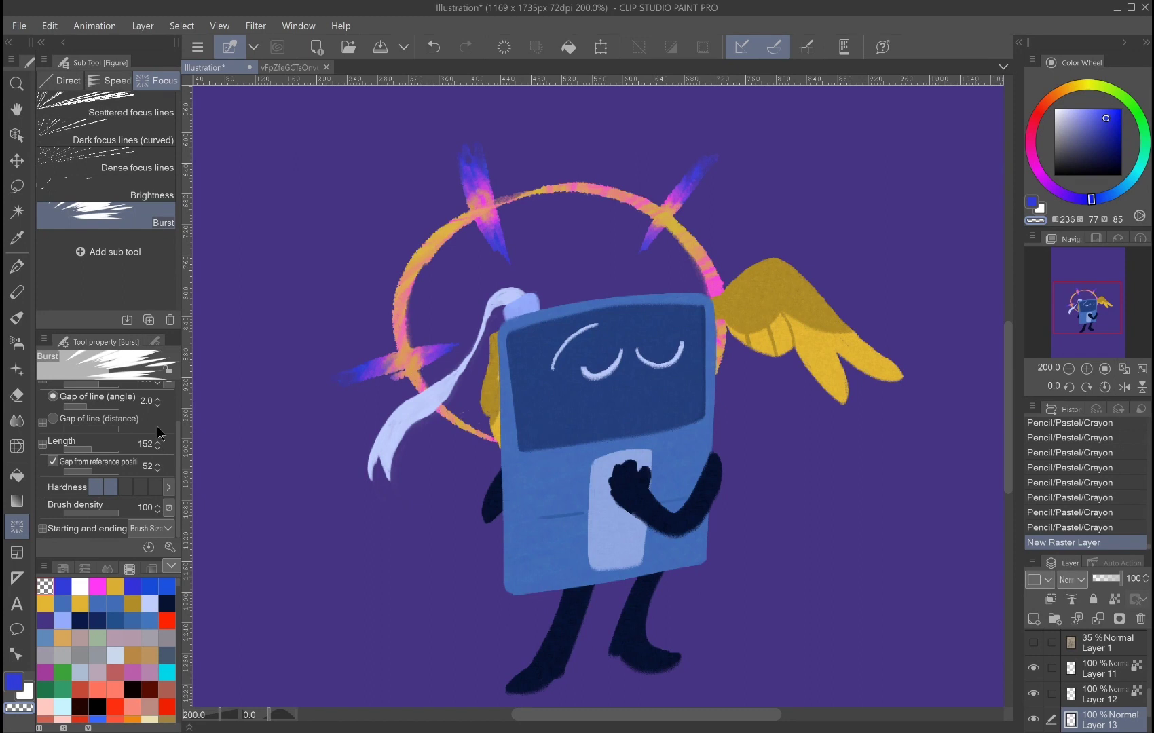
pyautogui.click(135, 190)
pyautogui.click(136, 162)
pyautogui.click(588, 340)
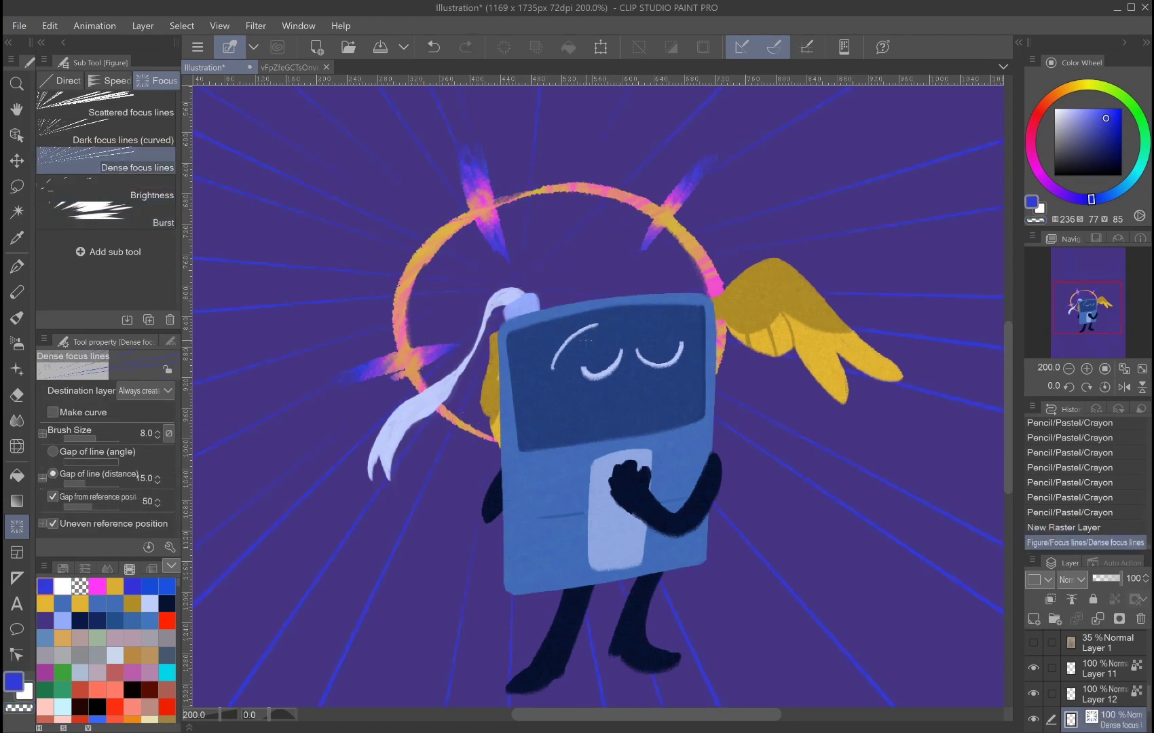
pyautogui.hotkey('ctrl', 'z')
# Step: Try Dark focus lines (curved) and Scattered focus lines around the character's head
pyautogui.click(109, 132)
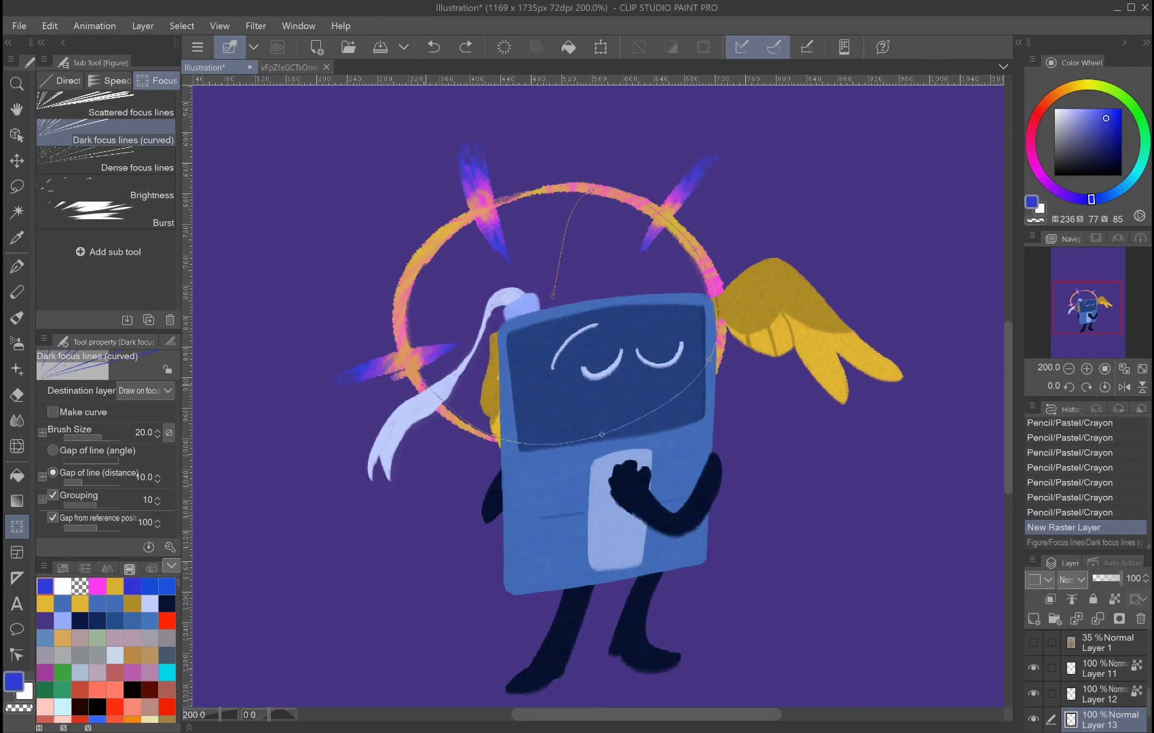
pyautogui.doubleClick(571, 251)
pyautogui.hotkey('ctrl', 'z')
pyautogui.click(129, 108)
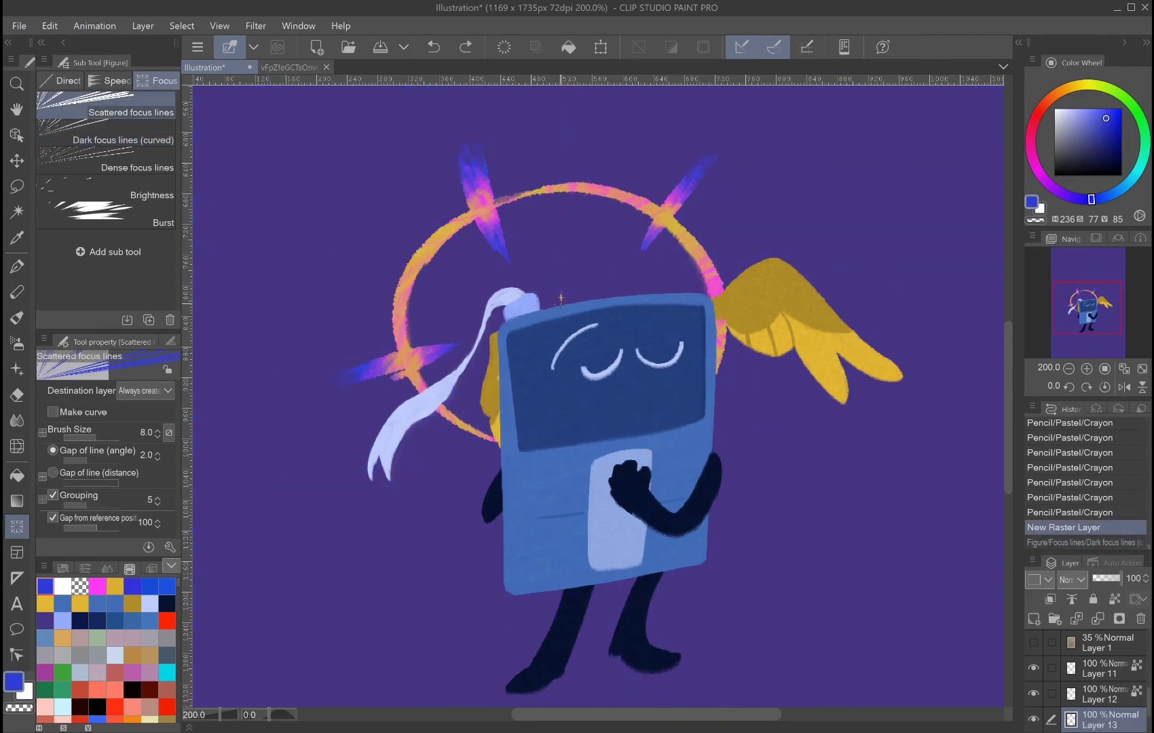
pyautogui.click(598, 305)
pyautogui.click(1034, 693)
pyautogui.hotkey('ctrl', 'z')
pyautogui.hotkey('ctrl', 'z')
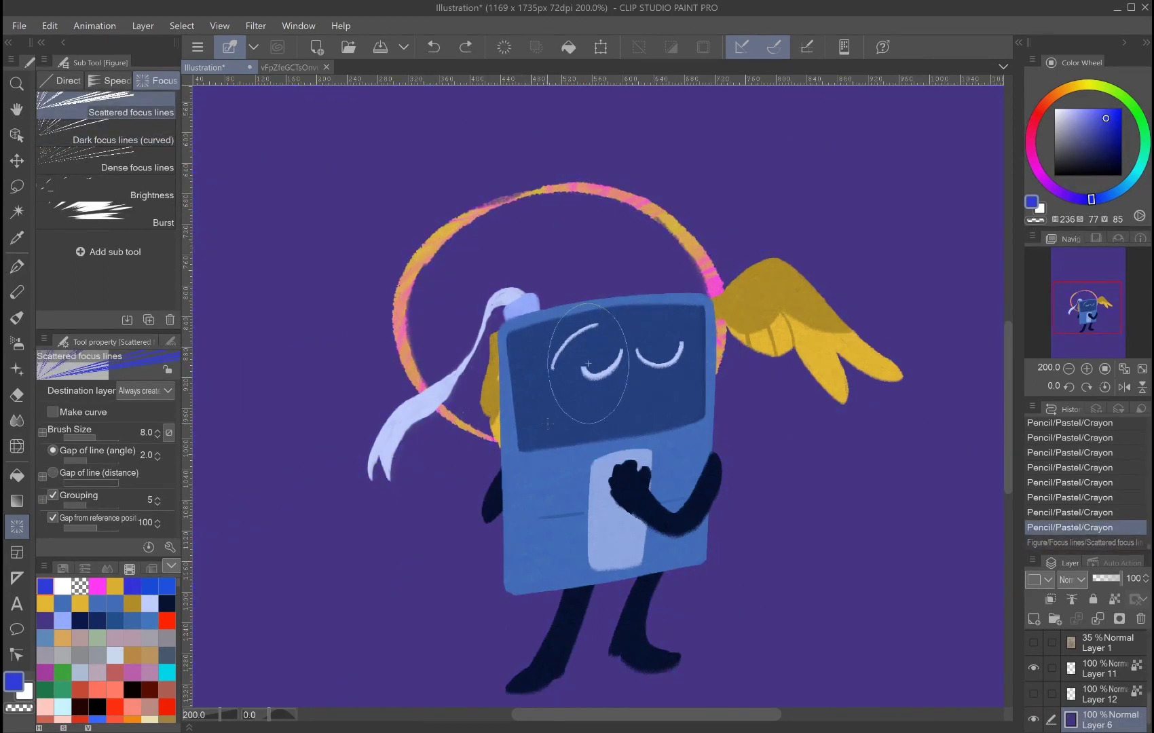
pyautogui.hotkey('ctrl', 'y')
pyautogui.hotkey('ctrl', 'z')
# Step: Place a toned Burst of focus lines with a 2.2 angle gap and reposition it behind the halo and head
pyautogui.click(136, 212)
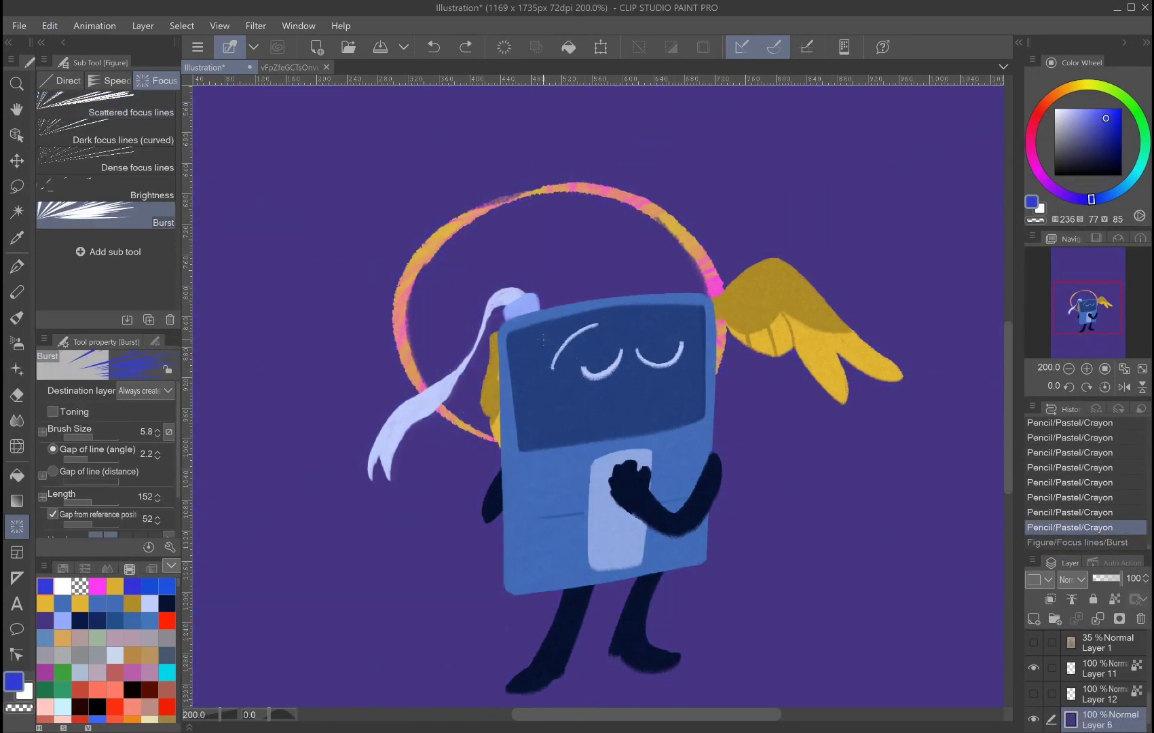
pyautogui.hotkey('ctrl', 'y')
pyautogui.hotkey('ctrl', 'z')
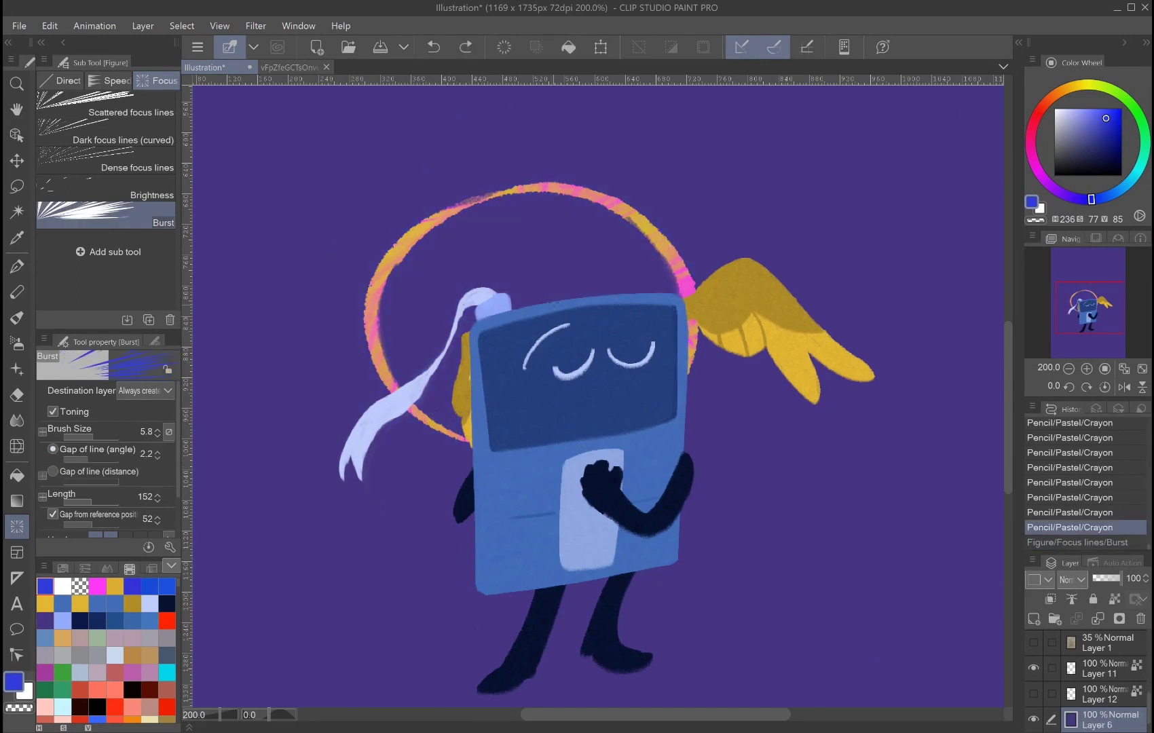
pyautogui.hotkey('ctrl', 'y')
pyautogui.hotkey('ctrl', 'y')
pyautogui.hotkey('ctrl', 'y')
pyautogui.hotkey('ctrl', 'y')
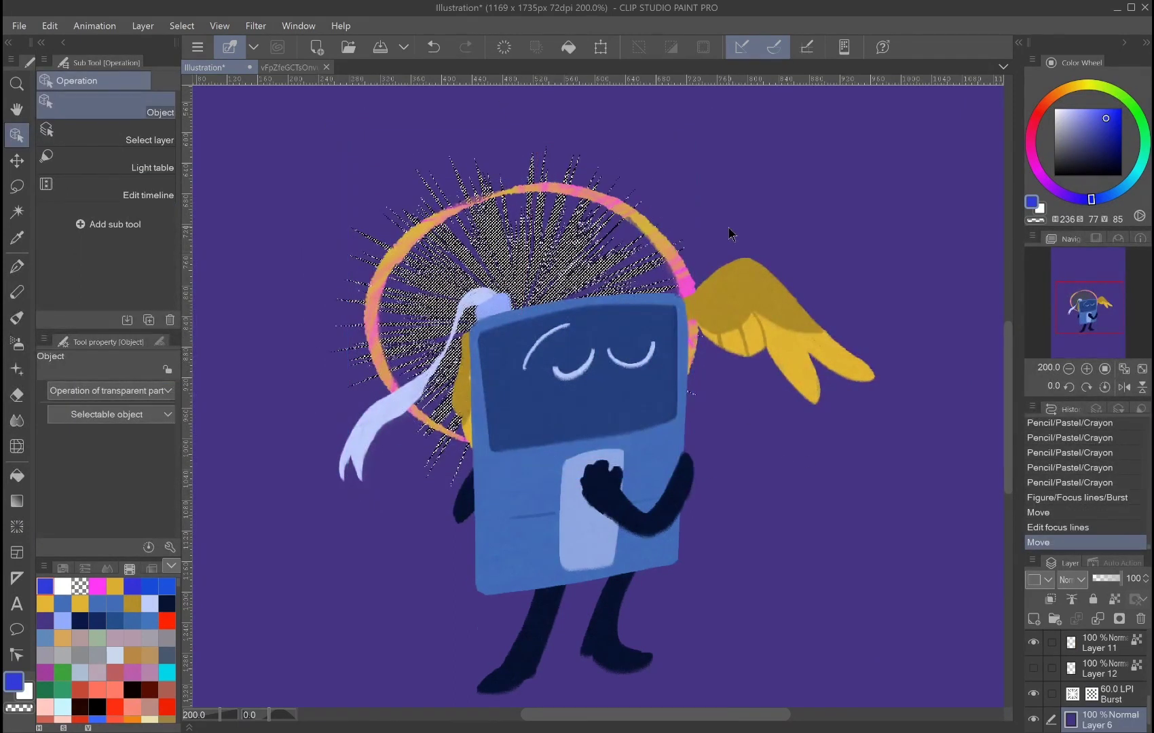
# Step: Show the ray layer, merge the halo, rays and burst into one layer, and set its blending mode to Add (Glow)
pyautogui.click(1107, 699)
pyautogui.hotkey('ctrl', 'e')
pyautogui.hotkey('ctrl', 'e')
pyautogui.hotkey('ctrl', 'j')
pyautogui.hotkey('ctrl', 'z')
pyautogui.hotkey('ctrl', 'z')
pyautogui.hotkey('ctrl', 'z')
pyautogui.hotkey('ctrl', 'z')
pyautogui.hotkey('ctrl', 'z')
pyautogui.hotkey('ctrl', 'z')
pyautogui.hotkey('ctrl', 'y')
pyautogui.hotkey('ctrl', 'y')
pyautogui.hotkey('ctrl', 'y')
pyautogui.hotkey('ctrl', 'z')
pyautogui.hotkey('ctrl', 'e')
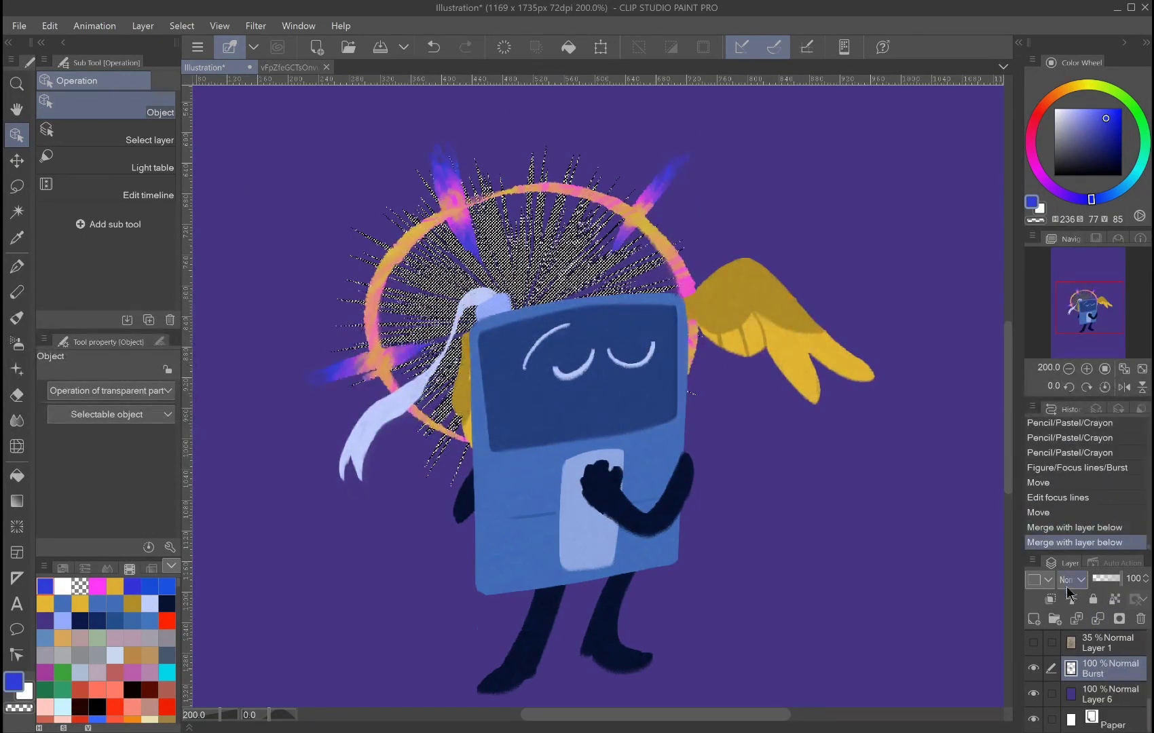
pyautogui.click(1113, 652)
# Step: Outline the upper part of a lower-right wing in gold on Layer 10 with Charcoal at size 9
pyautogui.press('p')
pyautogui.click(121, 584)
pyautogui.click(155, 103)
pyautogui.moveTo(679, 482)
pyautogui.mouseDown()
pyautogui.moveTo(761, 536)
pyautogui.moveTo(764, 555)
pyautogui.mouseUp()
pyautogui.moveTo(719, 503); pyautogui.dragTo(767, 543)
pyautogui.hotkey('ctrl', 'z')
pyautogui.hotkey('ctrl', 'z')
pyautogui.hotkey('ctrl', 'z')
pyautogui.hotkey('ctrl', 'z')
pyautogui.hotkey('ctrl', 'z')
pyautogui.hotkey('ctrl', 'z')
pyautogui.hotkey('ctrl', 'y')
pyautogui.hotkey('ctrl', 'y')
pyautogui.hotkey('ctrl', 'y')
pyautogui.hotkey('ctrl', 'y')
pyautogui.hotkey('ctrl', 'y')
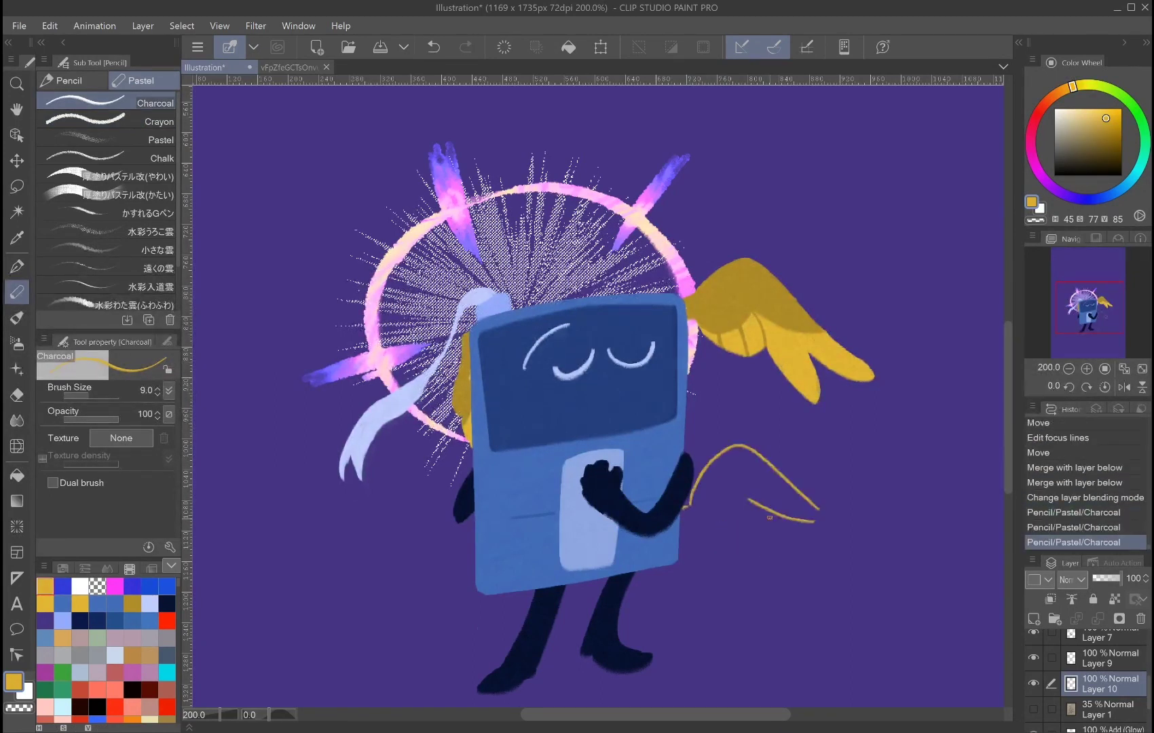
# Step: Lasso the lower-right wing's upper outline, then cut, paste and merge it onto the darker wing layer, Layer 9
pyautogui.click(1115, 599)
pyautogui.press('i')
pyautogui.click(131, 603)
pyautogui.press('p')
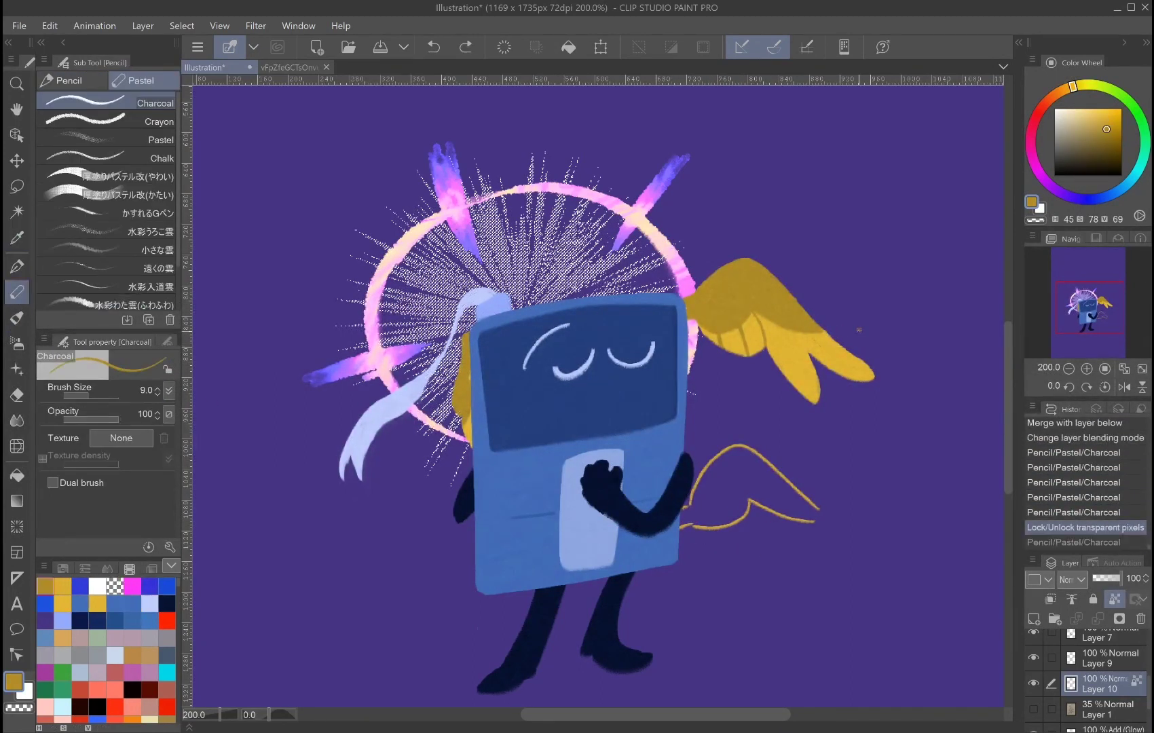
pyautogui.press('m')
pyautogui.moveTo(685, 434); pyautogui.dragTo(679, 536)
pyautogui.hotkey('ctrl', 'x')
pyautogui.hotkey('ctrl', 'v')
pyautogui.hotkey('ctrl', 'e')
pyautogui.hotkey('ctrl', 'd')
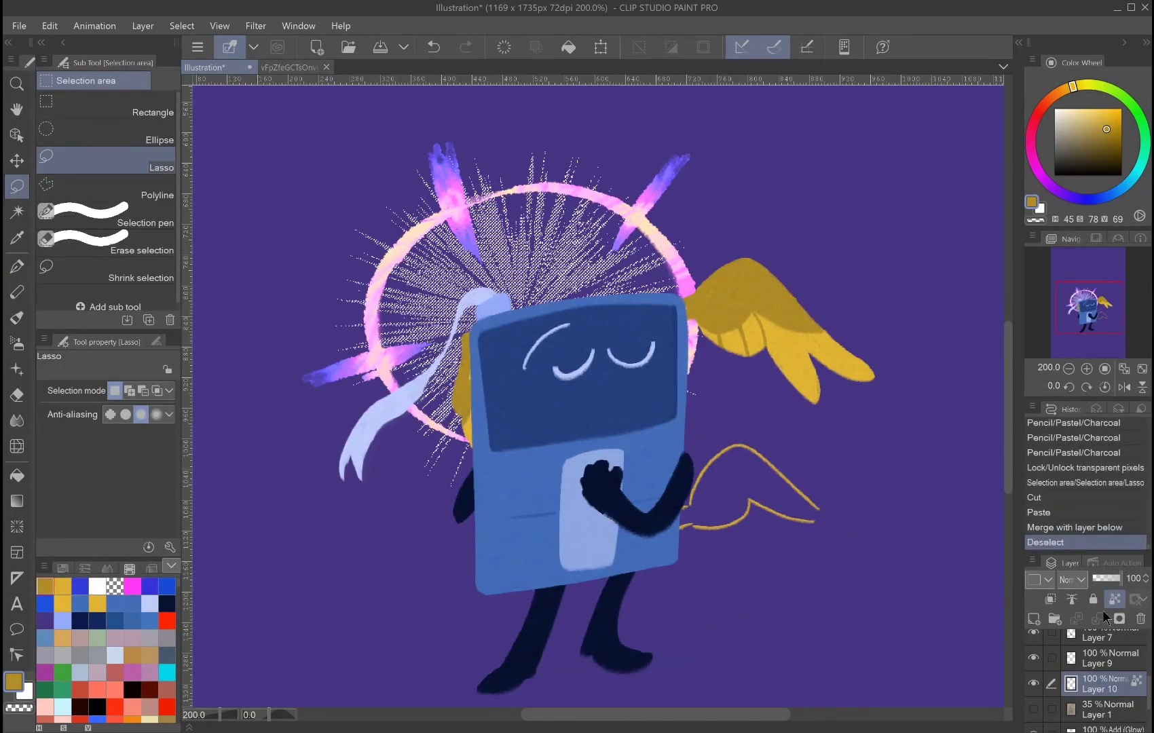
# Step: Unlock Layer 10's transparent pixels and outline the lower-right wing's feathers in gold with Charcoal
pyautogui.press('p')
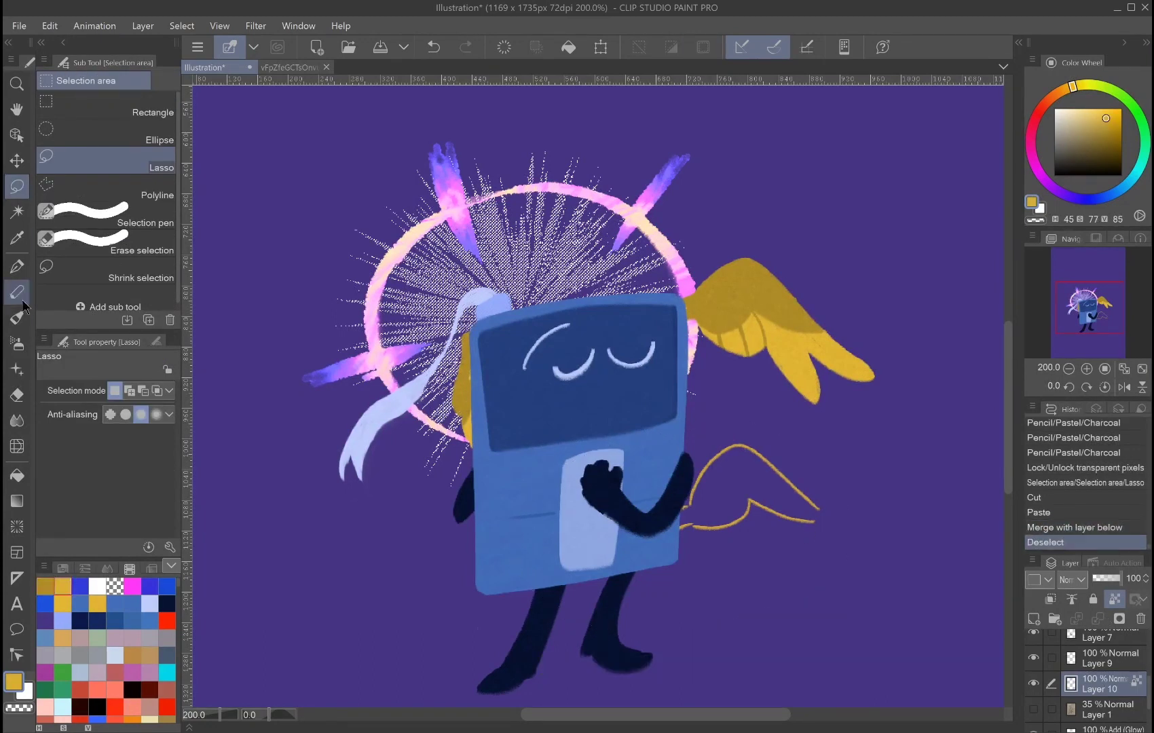
pyautogui.click(1114, 599)
pyautogui.moveTo(825, 514); pyautogui.dragTo(879, 571)
pyautogui.moveTo(755, 536)
pyautogui.mouseDown()
pyautogui.moveTo(807, 597)
pyautogui.moveTo(774, 565)
pyautogui.mouseUp()
pyautogui.moveTo(832, 600); pyautogui.dragTo(788, 532)
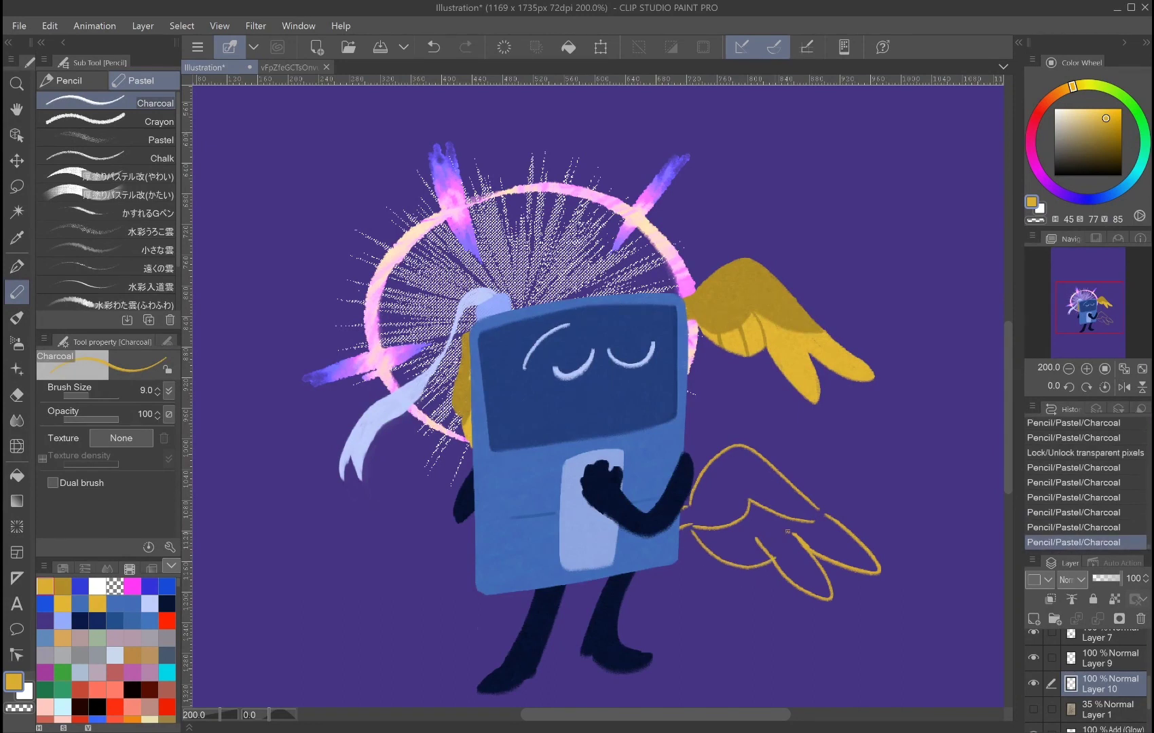
pyautogui.hotkey('ctrl', 'z')
pyautogui.hotkey('ctrl', 'z')
pyautogui.hotkey('ctrl', 'z')
pyautogui.hotkey('ctrl', 'z')
pyautogui.hotkey('ctrl', 'z')
pyautogui.hotkey('ctrl', 'z')
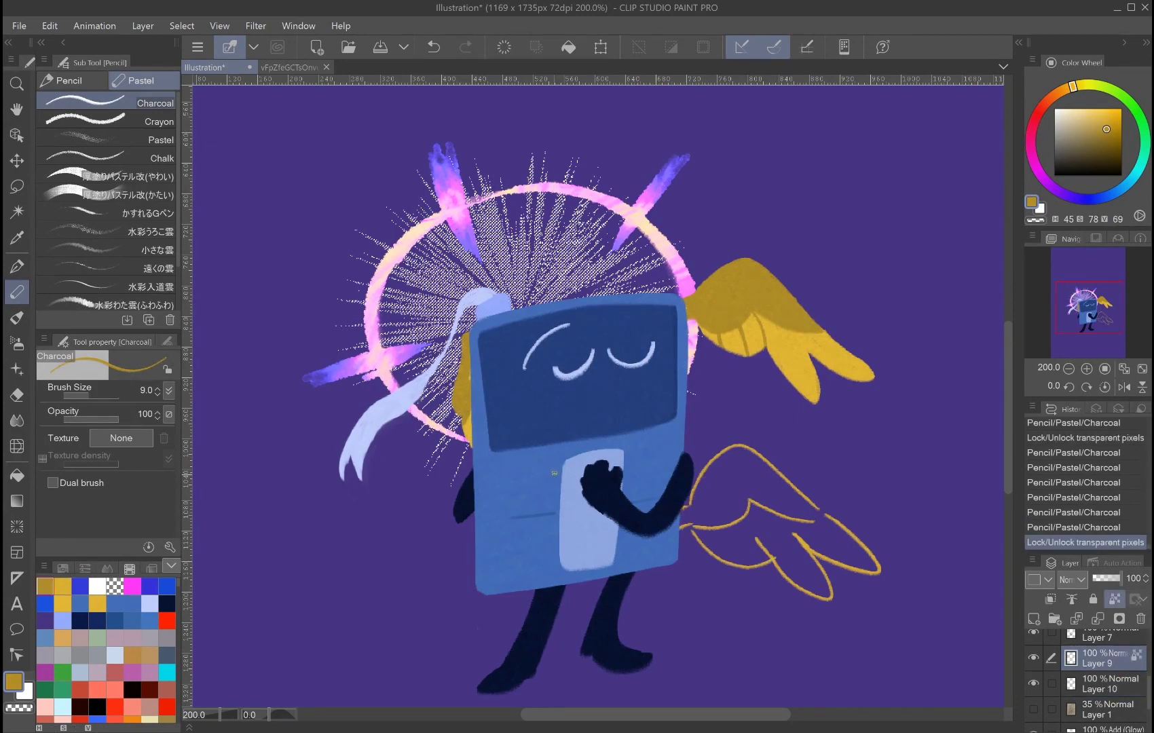
# Step: Unlock Layer 9's transparent pixels and fill the lower-right wing's upper part with dark gold Charcoal
pyautogui.moveTo(686, 503); pyautogui.dragTo(693, 604)
pyautogui.hotkey('ctrl', 'x')
pyautogui.hotkey('ctrl', 'v')
pyautogui.hotkey('ctrl', 'e')
pyautogui.hotkey('ctrl', 'd')
pyautogui.click(1115, 599)
pyautogui.click(1115, 599)
pyautogui.click(1100, 663)
pyautogui.click(1115, 598)
pyautogui.moveTo(710, 472)
pyautogui.mouseDown()
pyautogui.moveTo(737, 517)
pyautogui.moveTo(720, 475)
pyautogui.mouseUp()
pyautogui.moveTo(696, 516); pyautogui.dragTo(744, 472)
pyautogui.moveTo(747, 516)
pyautogui.mouseDown()
pyautogui.moveTo(729, 451)
pyautogui.moveTo(741, 484)
pyautogui.mouseUp()
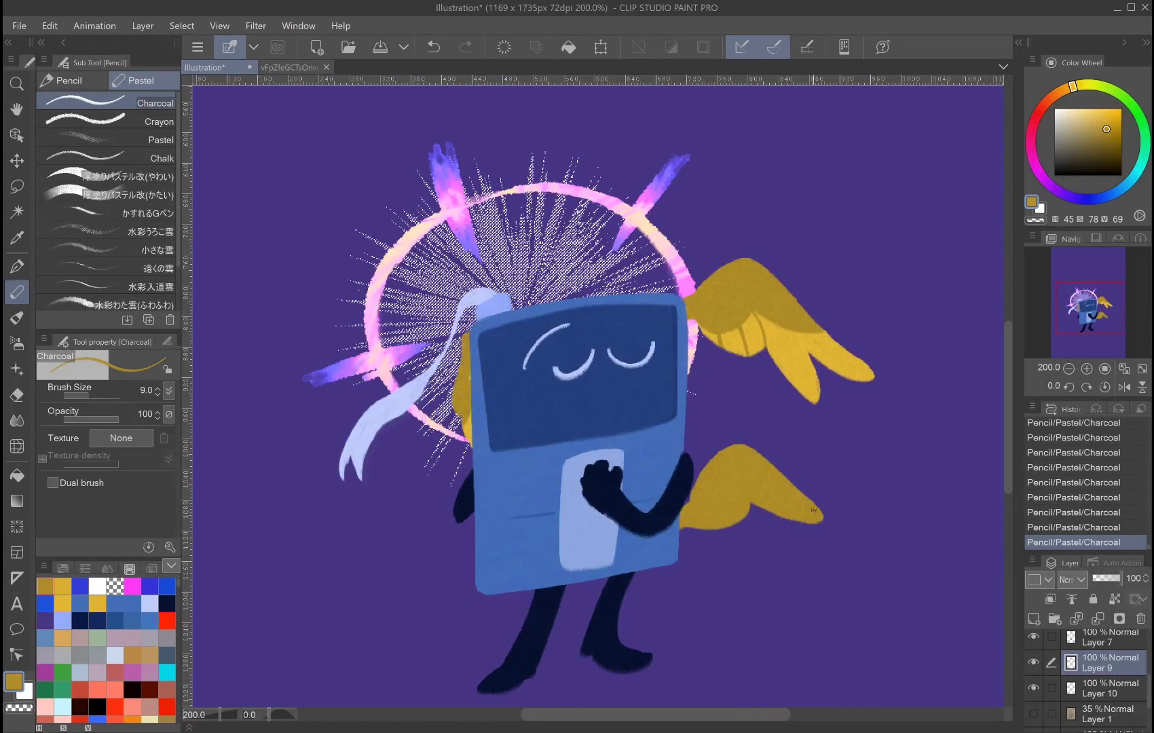
# Step: Fill the lower-right wing's feathers with gold on Layer 10, lock its transparent pixels, and add dark gold feather division lines
pyautogui.hotkey('alt', '[')
pyautogui.moveTo(804, 543)
pyautogui.mouseDown()
pyautogui.moveTo(748, 532)
pyautogui.moveTo(788, 536)
pyautogui.moveTo(770, 509)
pyautogui.moveTo(681, 514)
pyautogui.moveTo(716, 557)
pyautogui.moveTo(786, 520)
pyautogui.moveTo(786, 552)
pyautogui.moveTo(799, 566)
pyautogui.moveTo(756, 520)
pyautogui.moveTo(727, 534)
pyautogui.mouseUp()
pyautogui.hotkey('ctrl', 'z')
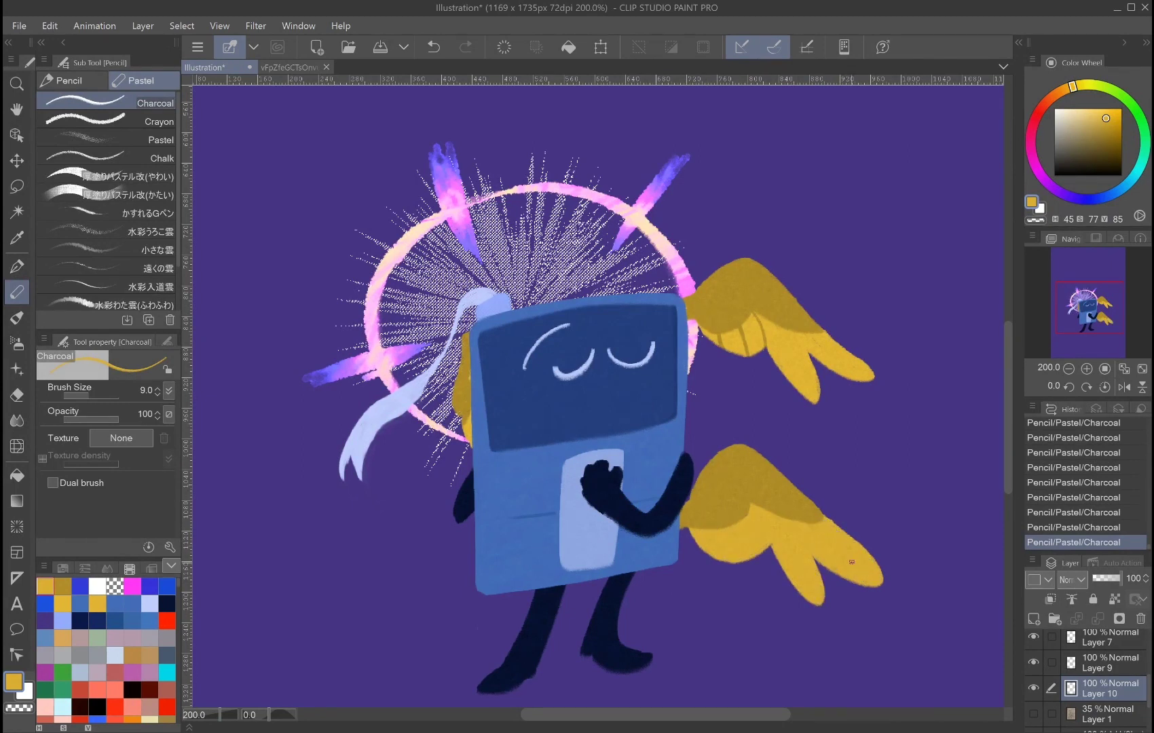
pyautogui.hotkey('alt', ']')
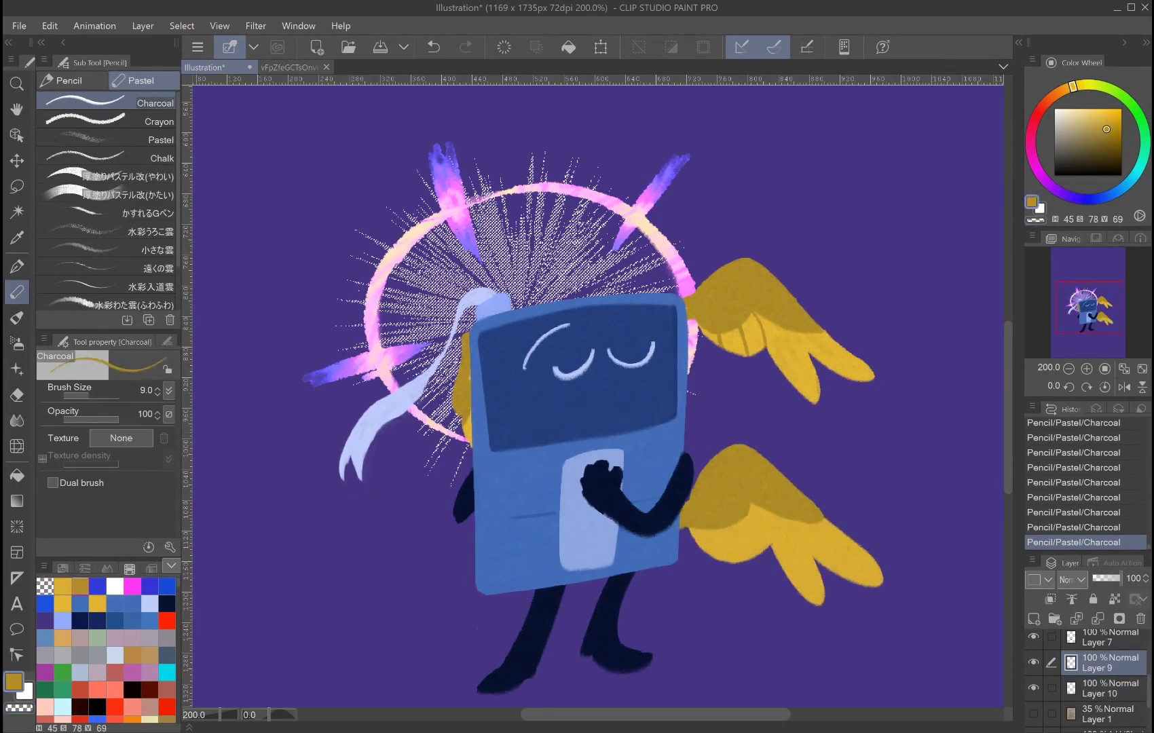
pyautogui.hotkey('alt', '[')
pyautogui.hotkey('alt', 'l')
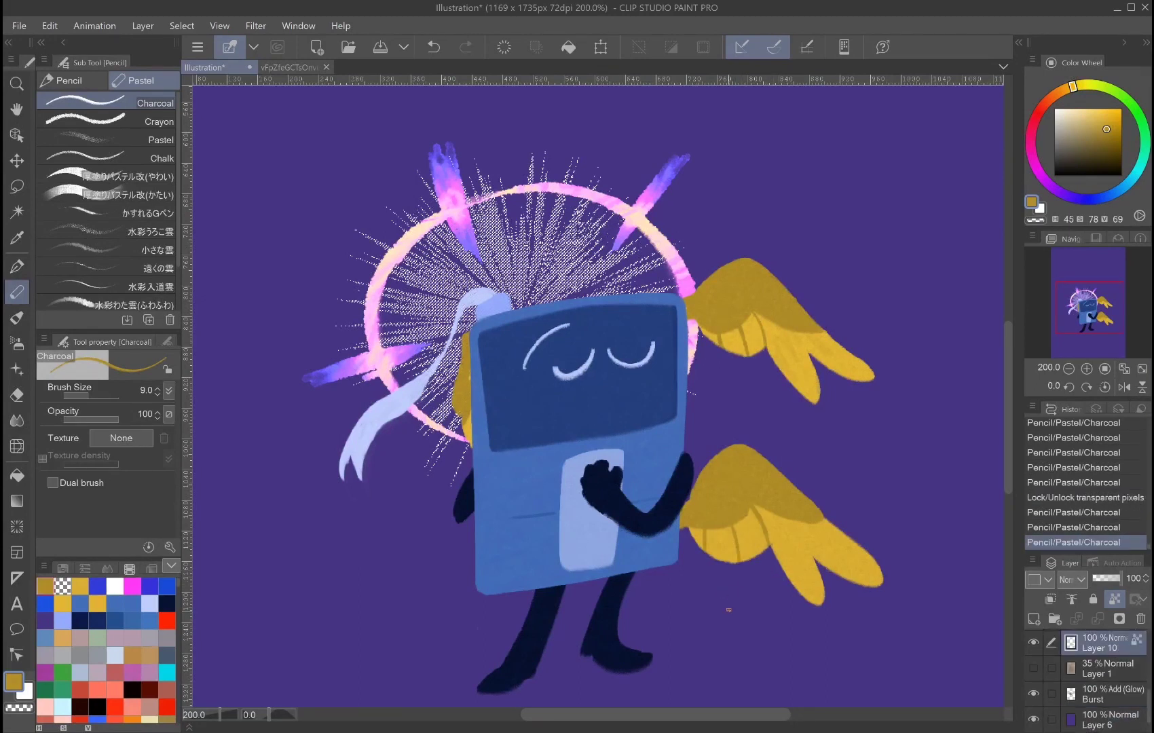
# Step: Copy the lower-right wing from both wing layers, mirror it, place it on the character's lower-left side, and merge the copies
pyautogui.press('m')
pyautogui.moveTo(730, 422); pyautogui.dragTo(720, 429)
pyautogui.hotkey('ctrl', 'c')
pyautogui.hotkey('ctrl', 'v')
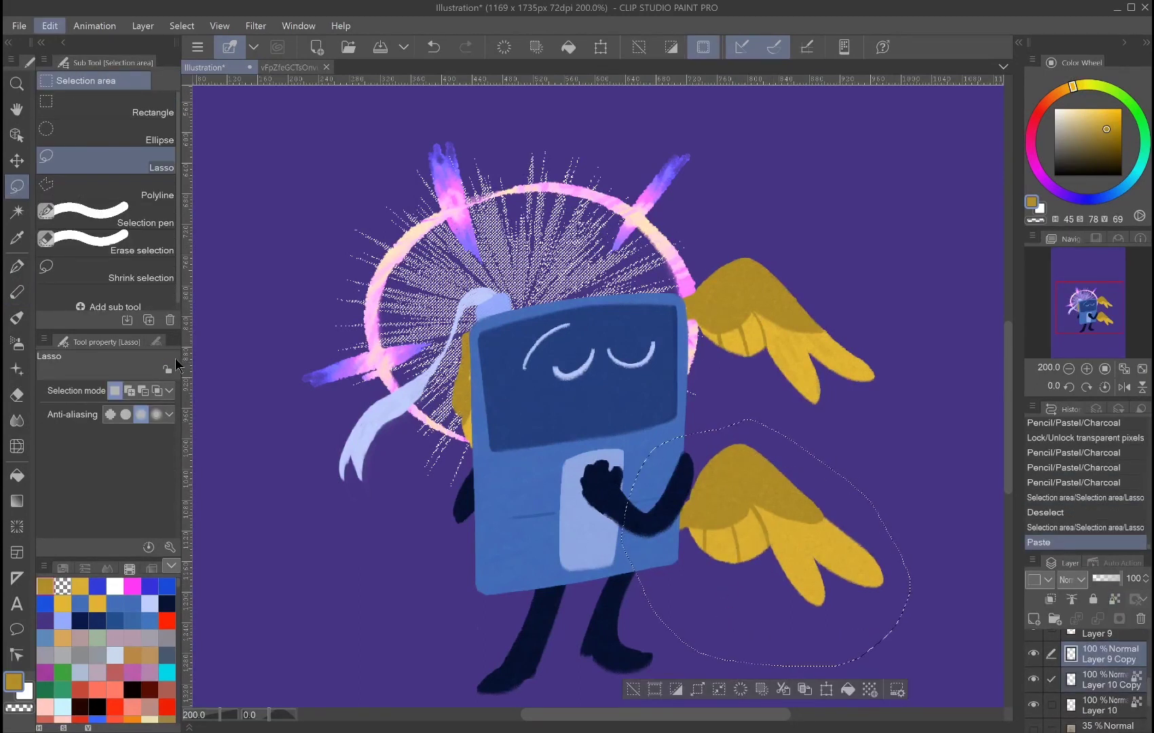
pyautogui.hotkey('ctrl', 't')
pyautogui.press('Return')
pyautogui.press('k')
pyautogui.moveTo(912, 516); pyautogui.dragTo(367, 550)
pyautogui.hotkey('ctrl', 'd')
pyautogui.hotkey('ctrl', 'e')
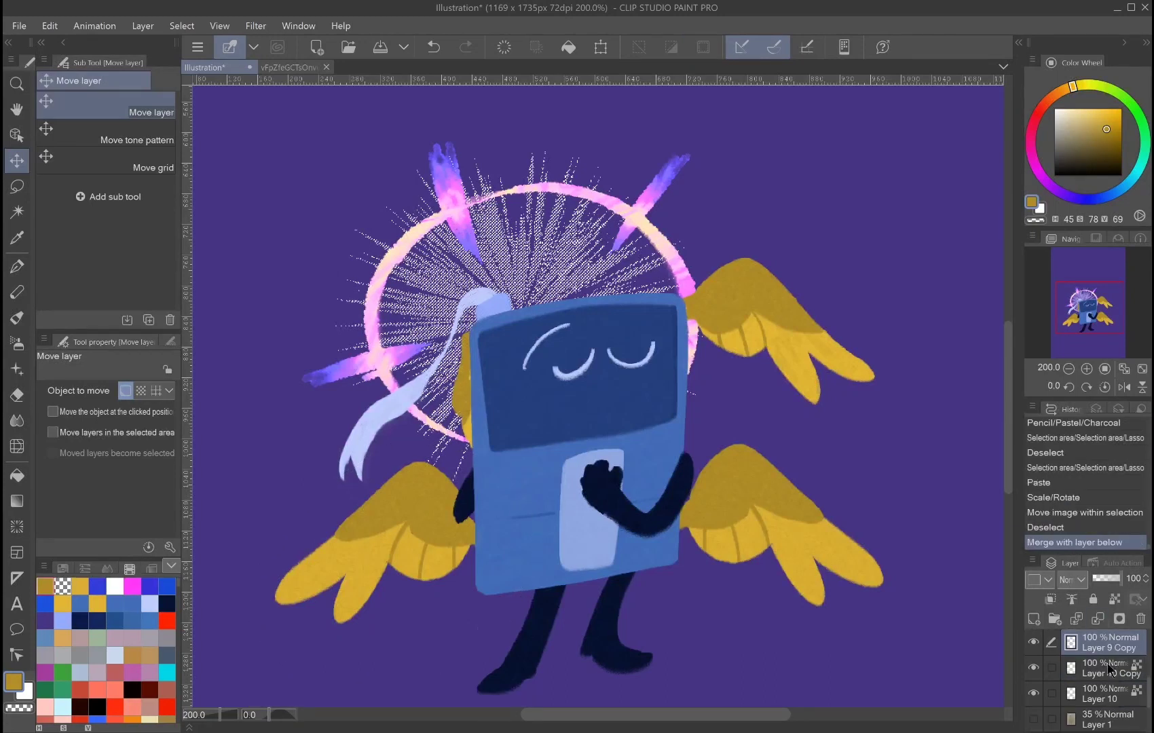
pyautogui.hotkey('ctrl', 'e')
# Step: On a new layer, paint a pink Crayon rim at size 13 along the ribbon, the player's top edge and the upper-right wing's start
pyautogui.press('p')
pyautogui.moveTo(754, 475); pyautogui.dragTo(761, 479)
pyautogui.click(133, 585)
pyautogui.hotkey('ctrl', 'shift', 'n')
pyautogui.click(105, 141)
pyautogui.click(105, 121)
pyautogui.moveTo(687, 294); pyautogui.dragTo(751, 258)
pyautogui.moveTo(475, 297); pyautogui.dragTo(659, 292)
pyautogui.moveTo(660, 296); pyautogui.dragTo(679, 291)
pyautogui.moveTo(542, 302); pyautogui.dragTo(605, 292)
pyautogui.moveTo(469, 327); pyautogui.dragTo(457, 387)
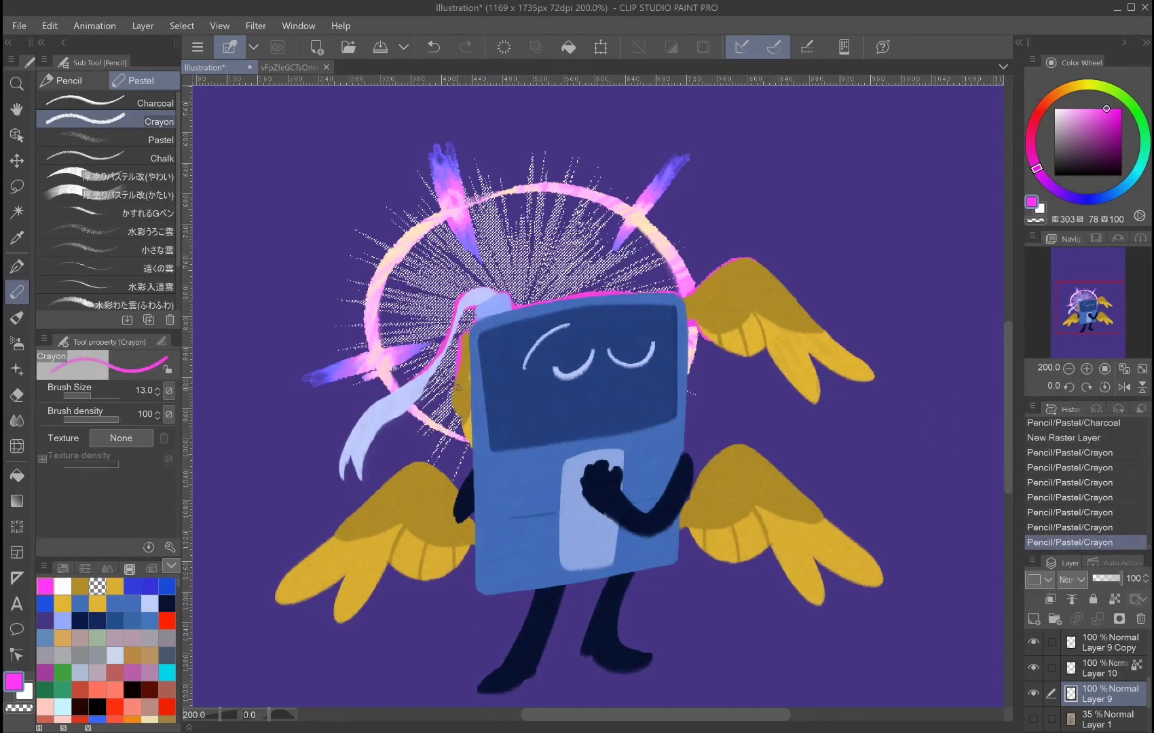
# Step: Extend the pink rim along the wings' top edges and the player's sides, tidying it with transparent Crayon
pyautogui.moveTo(764, 265)
pyautogui.mouseDown()
pyautogui.moveTo(793, 295)
pyautogui.moveTo(769, 279)
pyautogui.mouseUp()
pyautogui.moveTo(740, 446)
pyautogui.mouseDown()
pyautogui.moveTo(718, 453)
pyautogui.moveTo(739, 445)
pyautogui.mouseUp()
pyautogui.press('c')
pyautogui.moveTo(697, 409)
pyautogui.mouseDown()
pyautogui.moveTo(687, 438)
pyautogui.moveTo(713, 458)
pyautogui.mouseUp()
pyautogui.press('c')
pyautogui.press('c')
pyautogui.press('c')
pyautogui.press('c')
pyautogui.press('c')
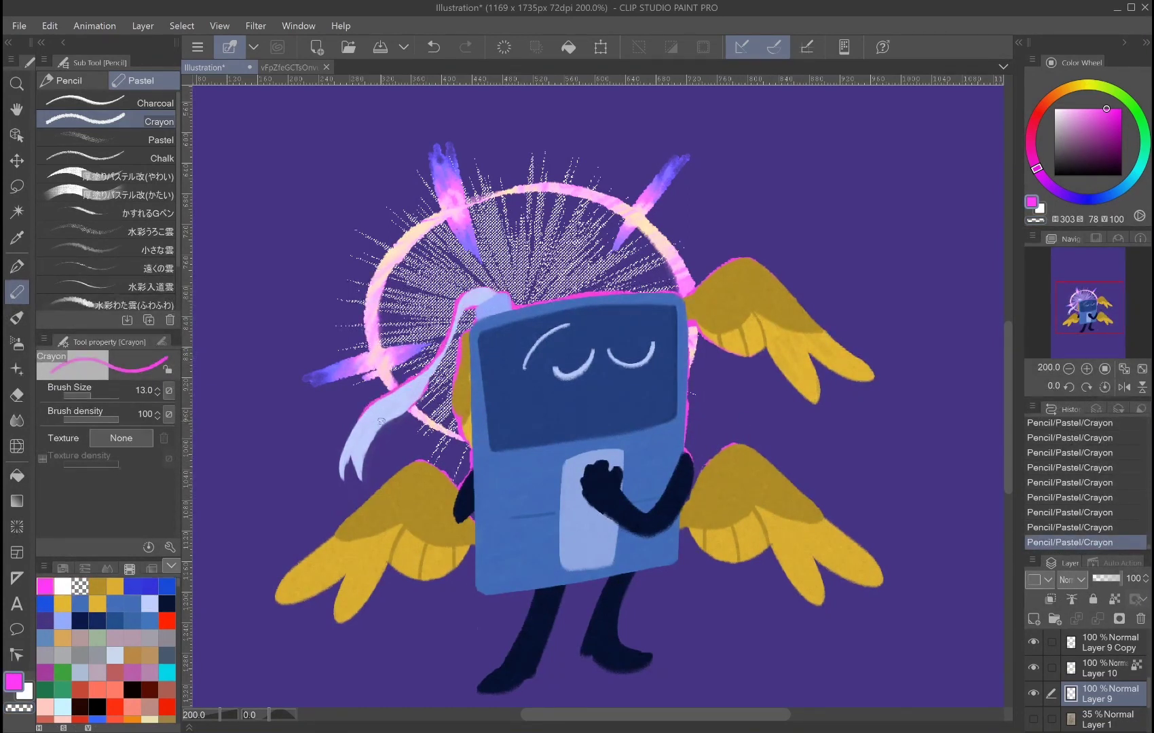
# Step: Set Layer 9 to Glow dodge, pick the wing gold, and paint size 10 Crayon touches on the wing rims
pyautogui.click(1073, 579)
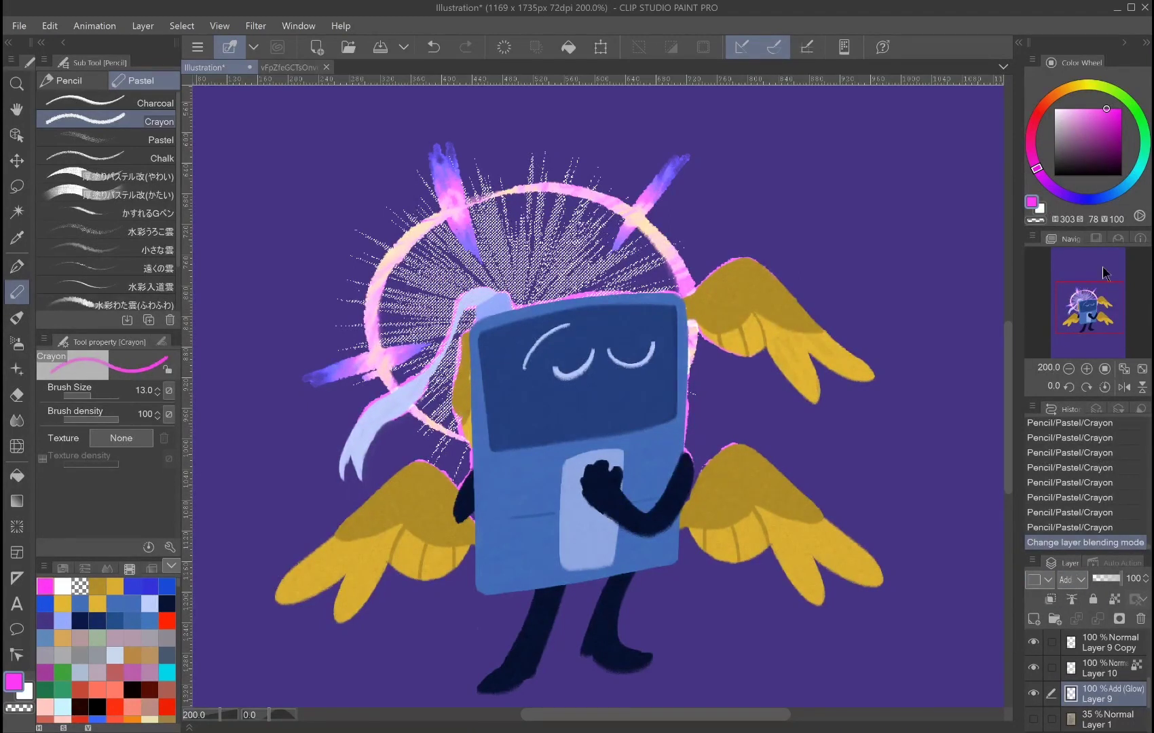
pyautogui.keyDown('alt'); pyautogui.click(716, 462); pyautogui.keyUp('alt')
pyautogui.moveTo(720, 456); pyautogui.dragTo(695, 502)
pyautogui.press('[')
pyautogui.press('[')
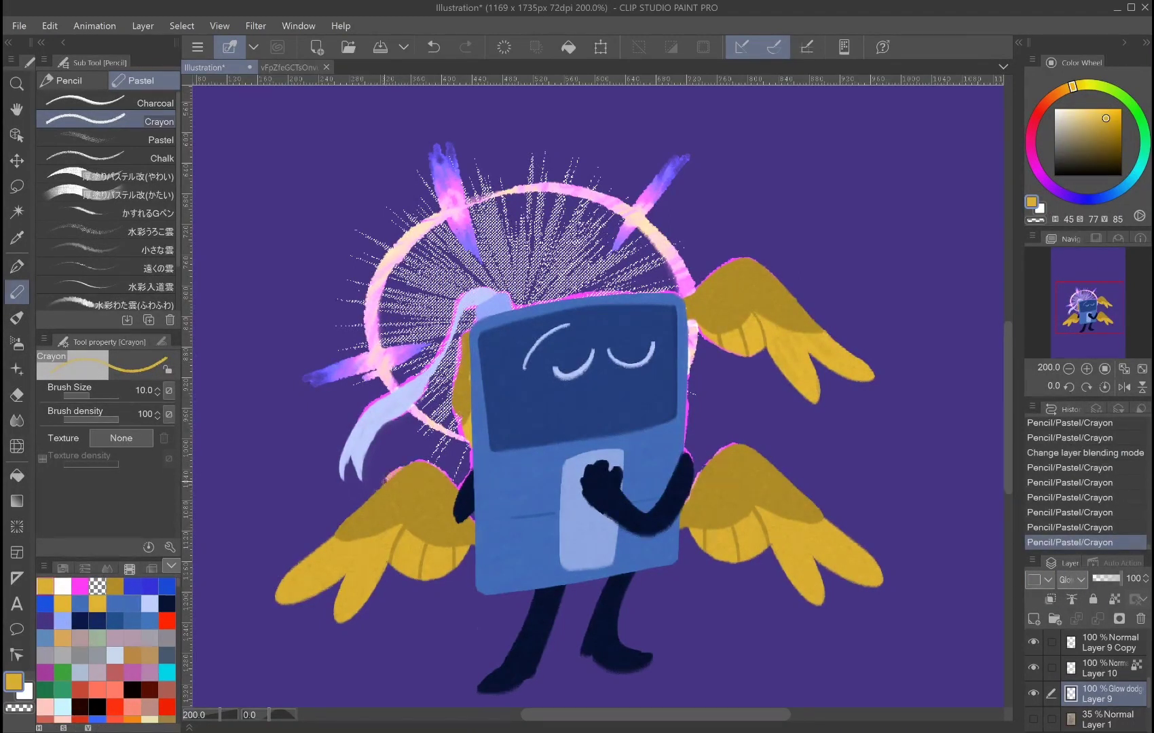
# Step: Continue the glowing gold Crayon rim along the wings' edges beside the player, tidying it with transparent Crayon
pyautogui.moveTo(774, 354); pyautogui.dragTo(784, 381)
pyautogui.press('c')
pyautogui.press('c')
pyautogui.hotkey('ctrl', 'z')
pyautogui.moveTo(372, 445); pyautogui.dragTo(387, 424)
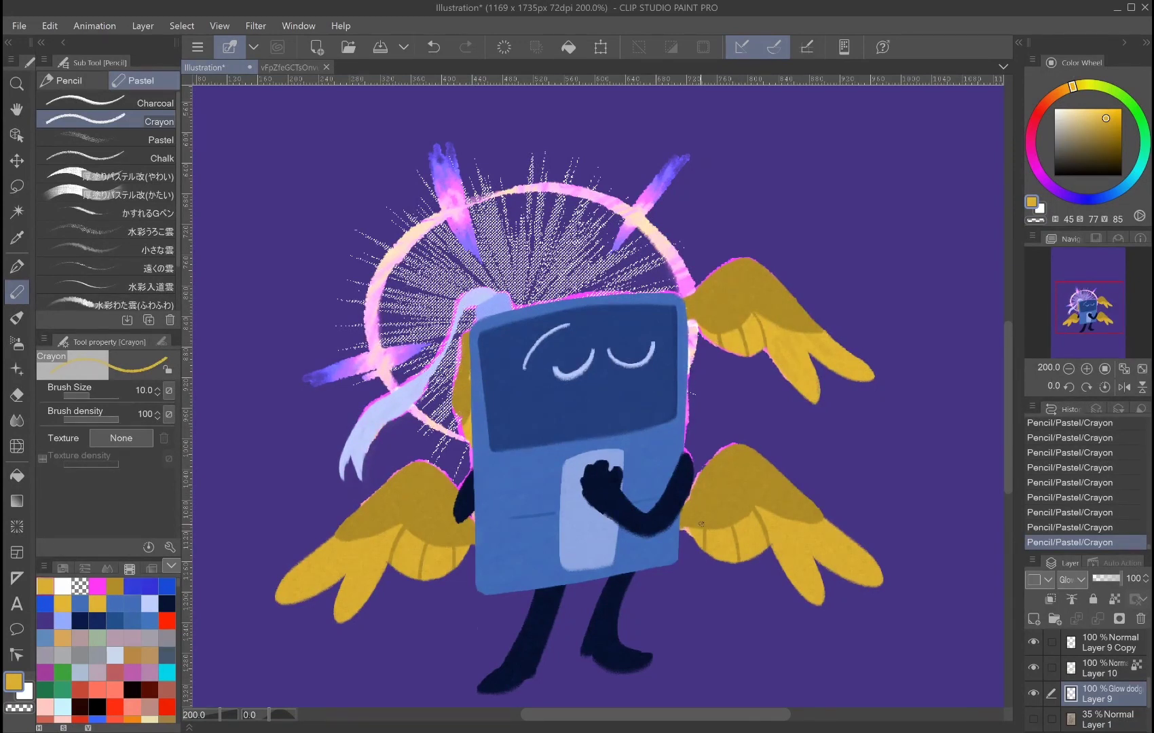
pyautogui.press('c')
pyautogui.keyDown('ctrl'); pyautogui.keyDown('shift'); pyautogui.click(686, 526); pyautogui.keyUp('shift'); pyautogui.keyUp('ctrl')
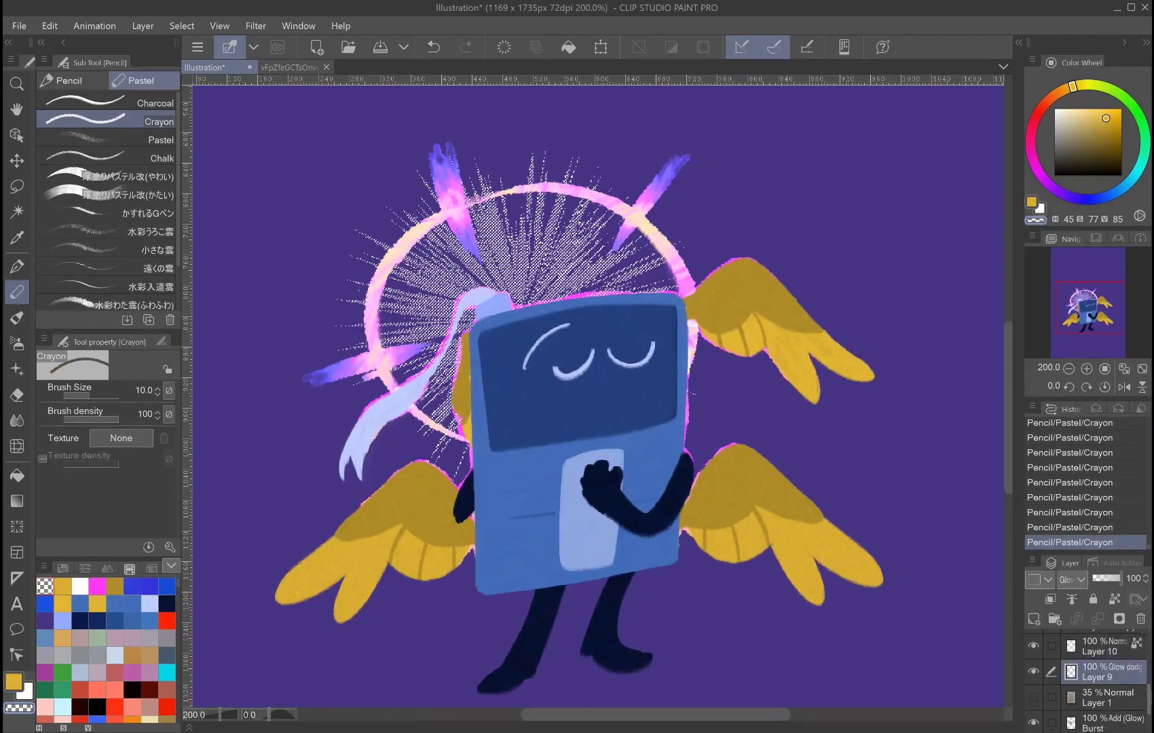
# Step: Merge the player character's layers down into Layer 7 and darken it with a clipped brightness/contrast correction layer
pyautogui.click(1100, 619)
pyautogui.hotkey('ctrl', 'e')
pyautogui.hotkey('ctrl', 'e')
pyautogui.hotkey('ctrl', 'e')
pyautogui.hotkey('ctrl', 'e')
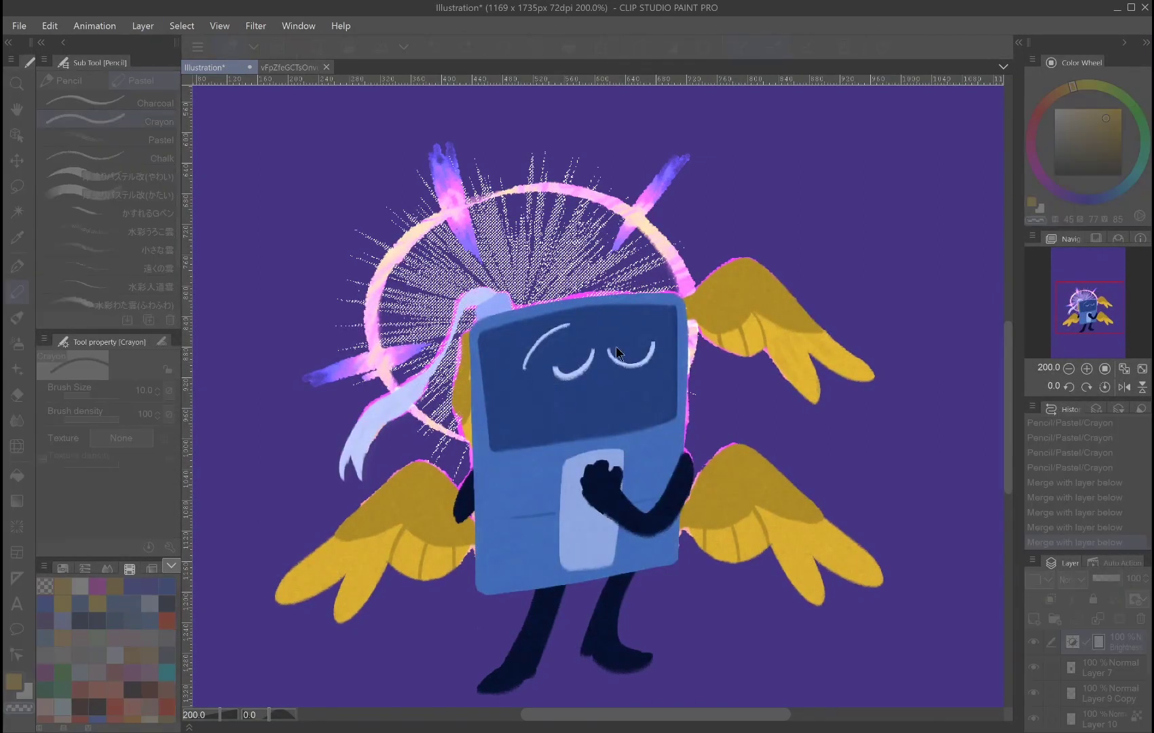
pyautogui.press('Return')
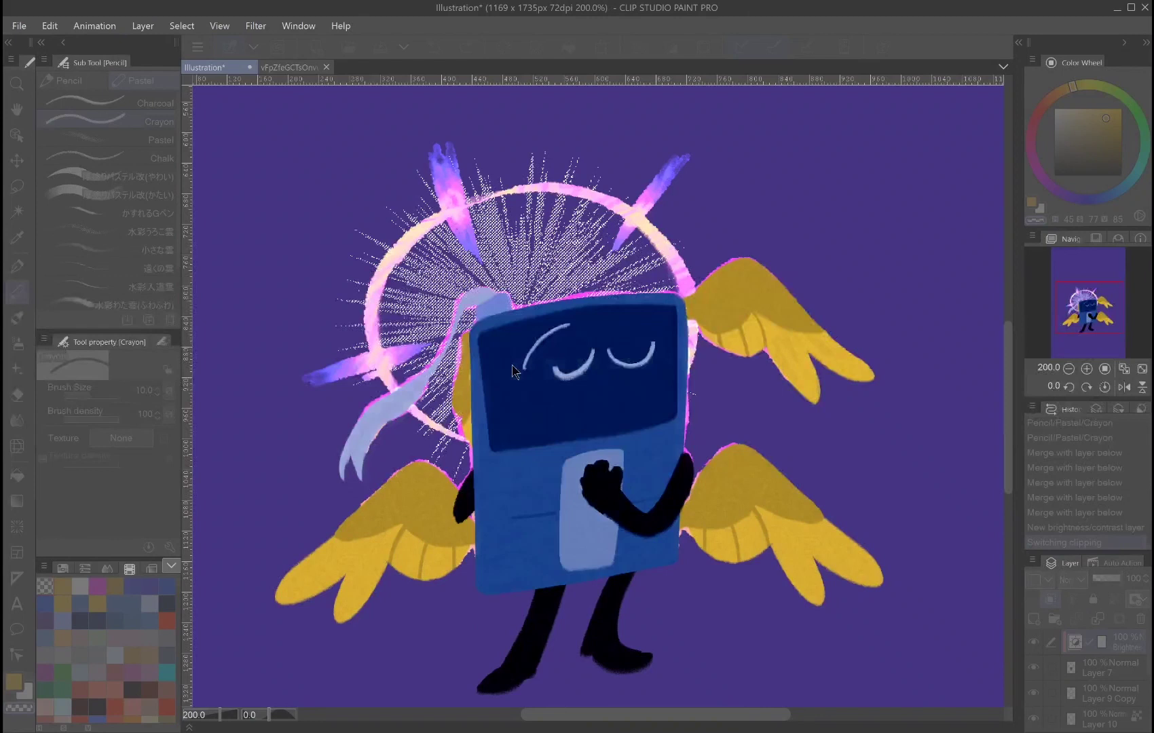
pyautogui.press('Return')
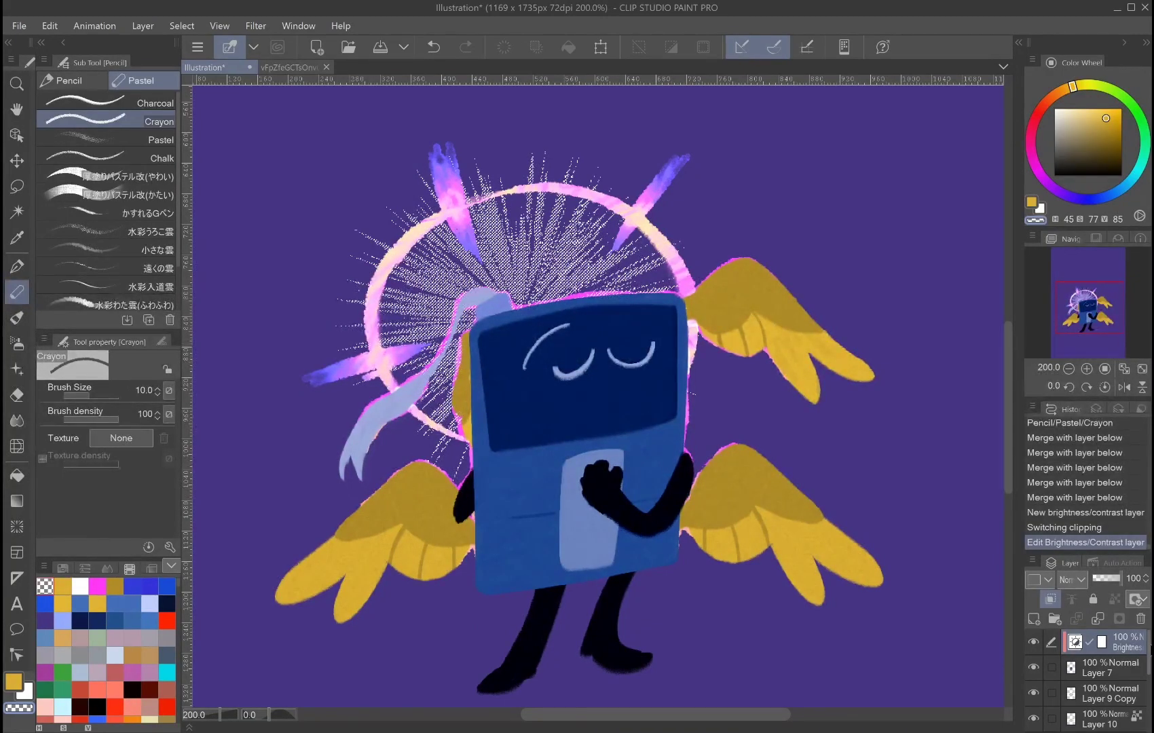
# Step: Crop the canvas closely around the character to 812 x 749 px
pyautogui.hotkey('ctrl', 'alt', '0')
pyautogui.hotkey('ctrl', 'alt', 'c')
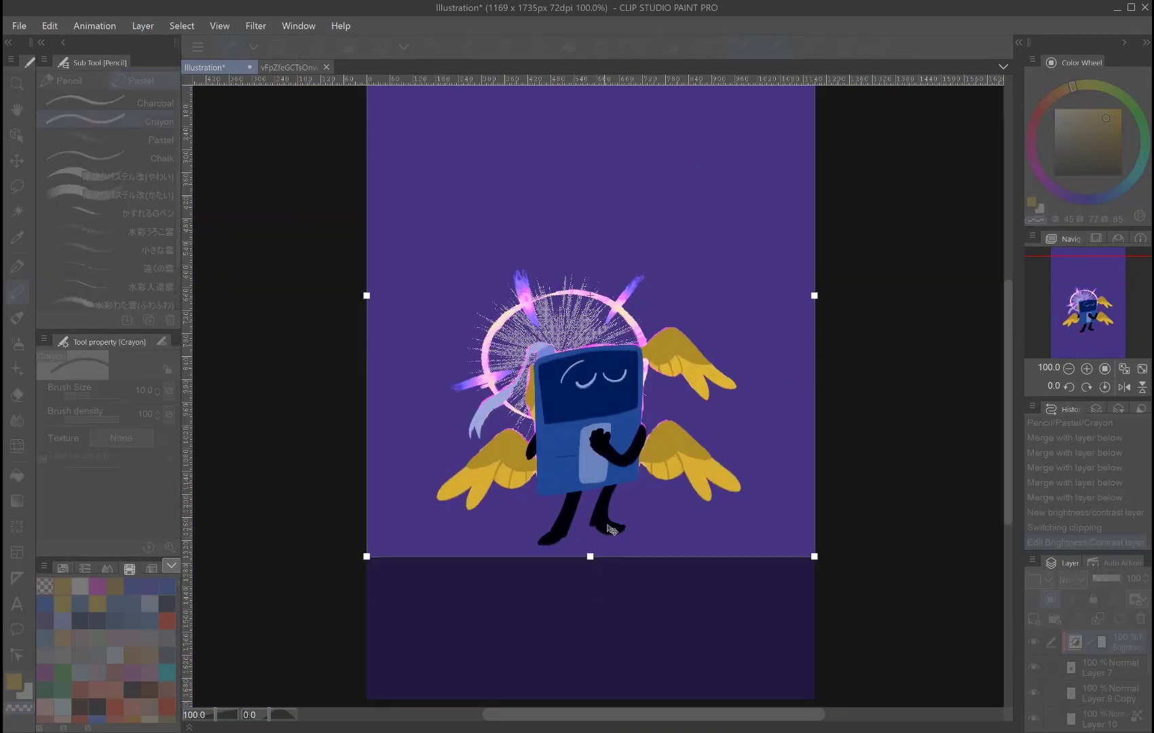
pyautogui.moveTo(815, 514); pyautogui.dragTo(753, 514)
pyautogui.moveTo(367, 514); pyautogui.dragTo(443, 514)
pyautogui.press('Return')
# Step: Add raster Layer 2 above the background, pick a dark purple, and darken the background with a brightness/contrast correction layer
pyautogui.click(1034, 618)
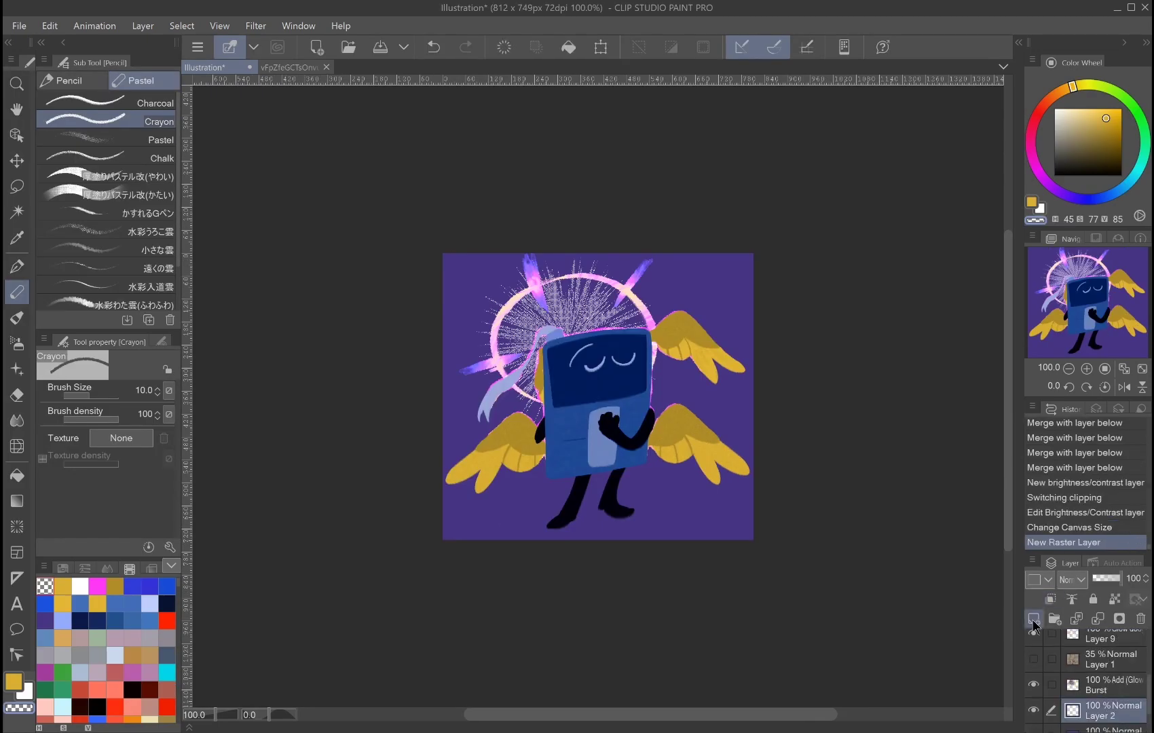
pyautogui.press('i')
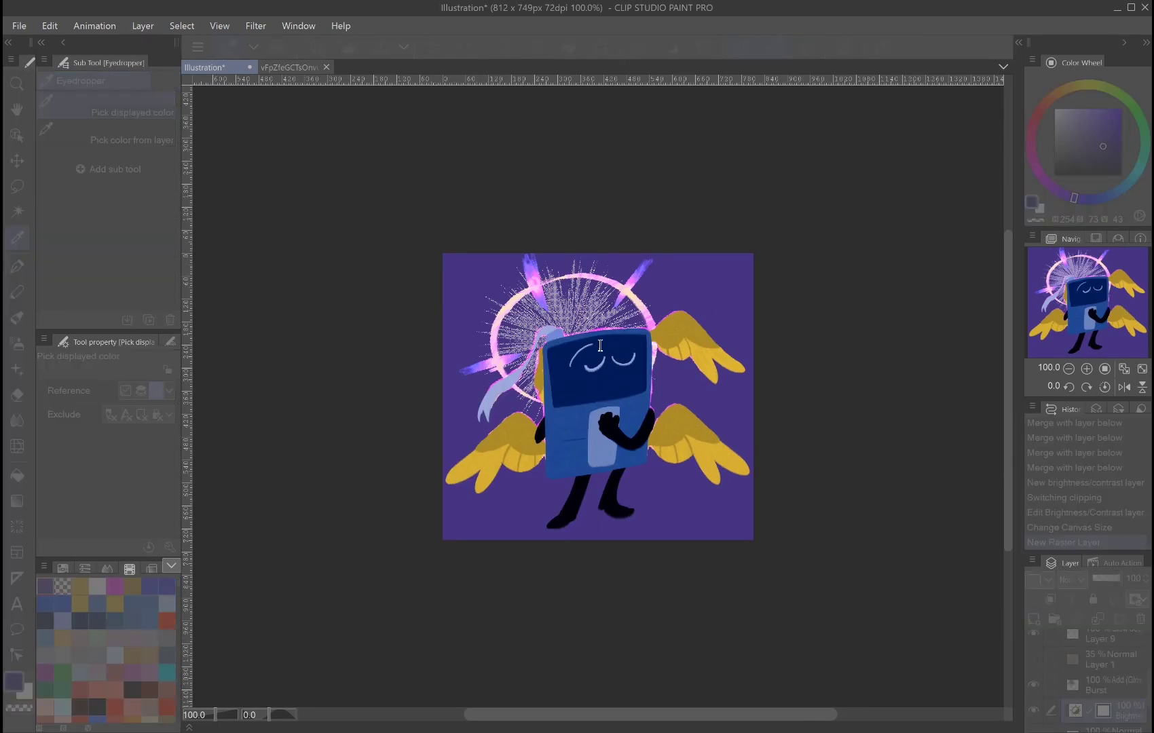
pyautogui.press('Return')
# Step: On new Layer 3, draw a wide, dark purple ground shape beneath the feet with the Continuous curve tool
pyautogui.hotkey('ctrl', 'shift', 'n')
pyautogui.press('u')
pyautogui.click(102, 178)
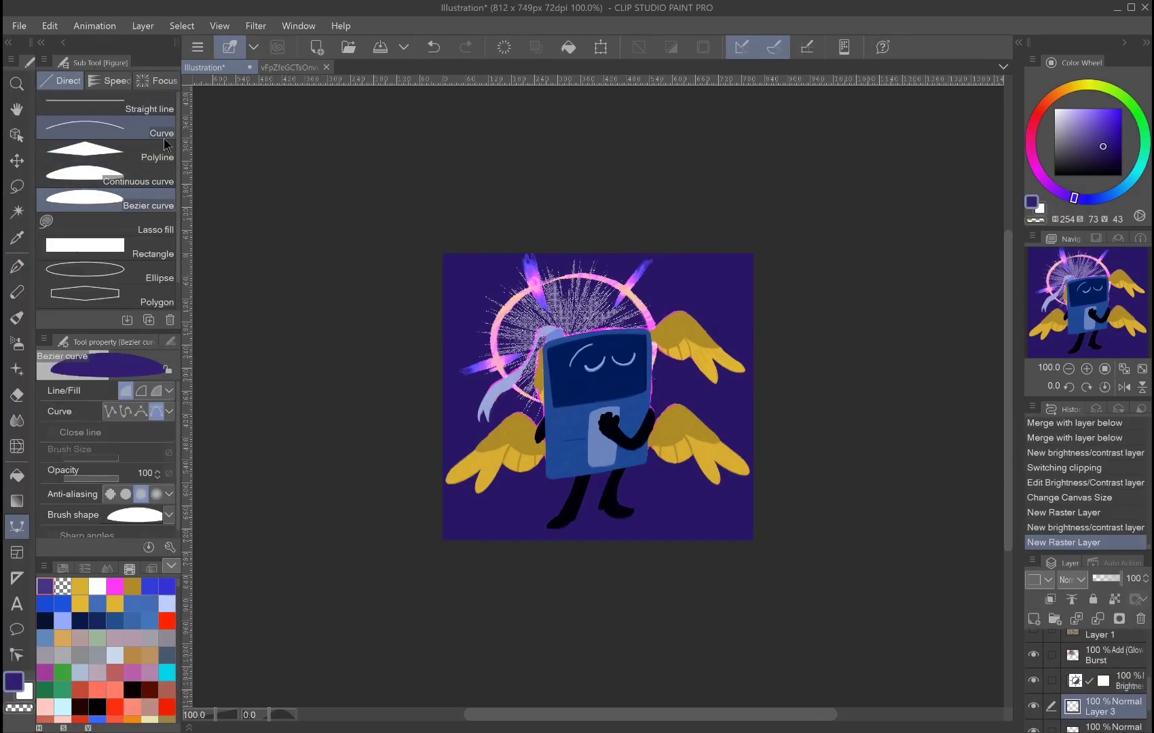
pyautogui.click(516, 523)
pyautogui.click(611, 541)
pyautogui.click(704, 516)
pyautogui.doubleClick(554, 501)
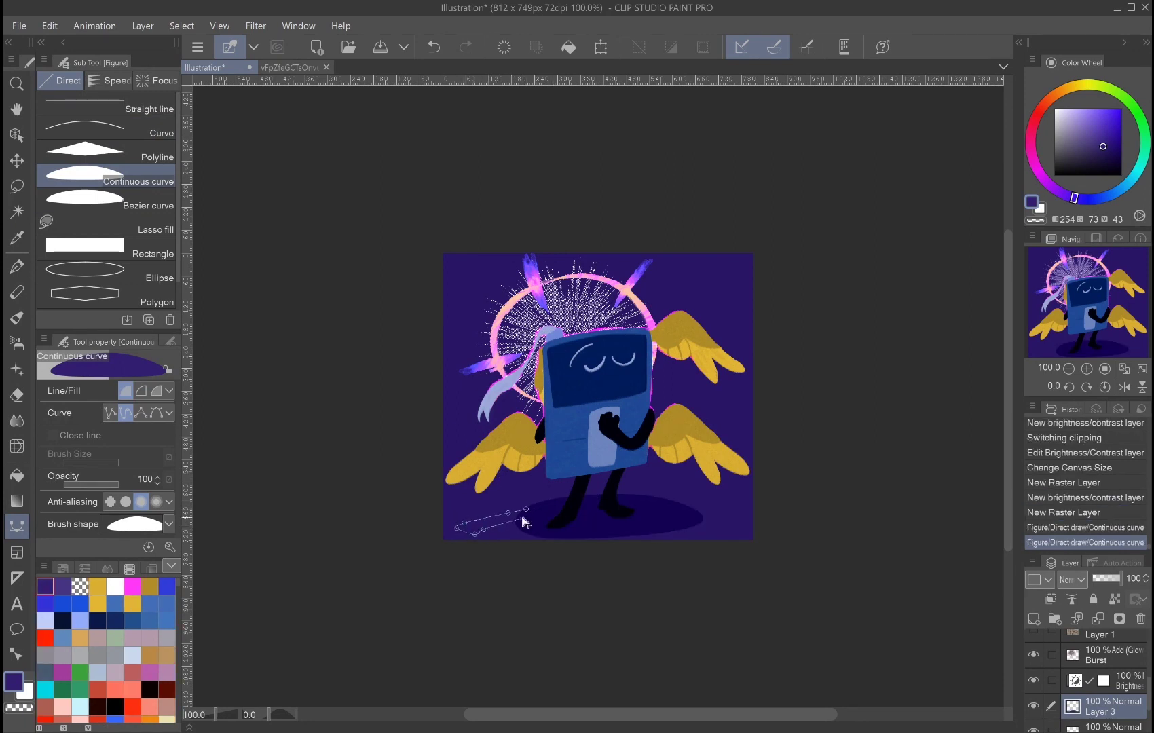
pyautogui.hotkey('ctrl', 'z')
pyautogui.doubleClick(527, 531)
pyautogui.doubleClick(668, 503)
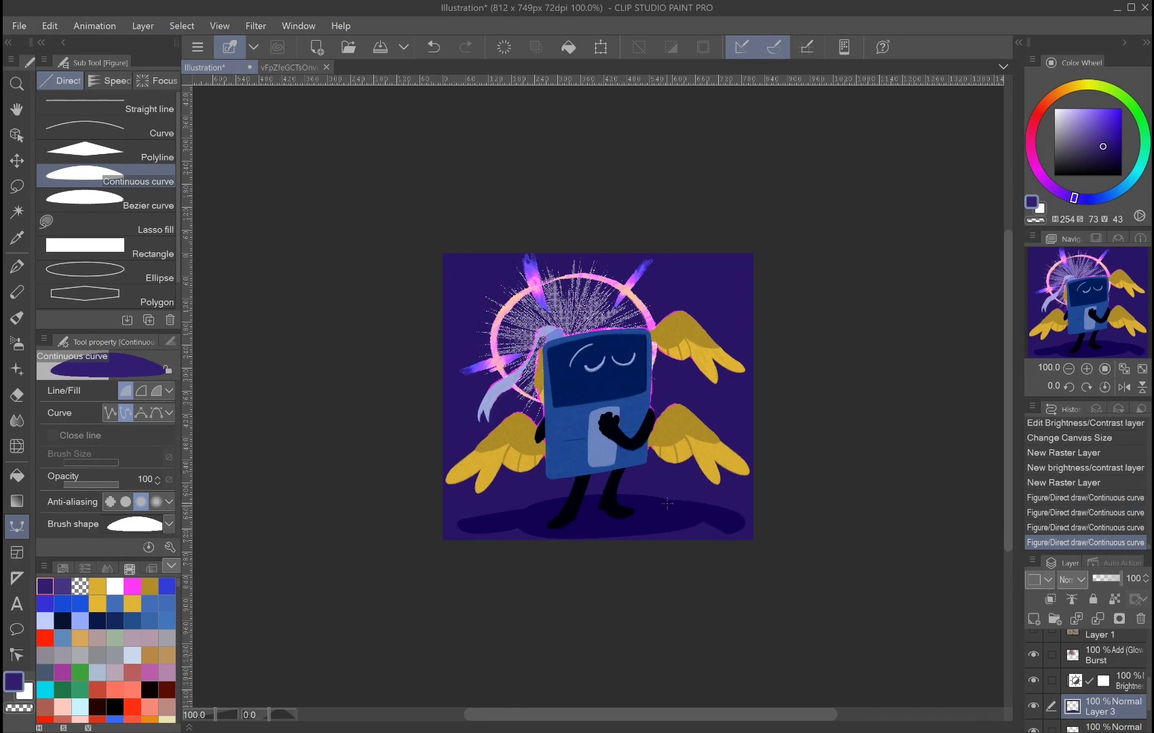
# Step: Add Layer 4 clipped to the pixel-locked ground shape and set the Midday sky 2 gradient from pink to dark purple
pyautogui.click(1114, 599)
pyautogui.click(1034, 618)
pyautogui.click(1051, 598)
pyautogui.press('g')
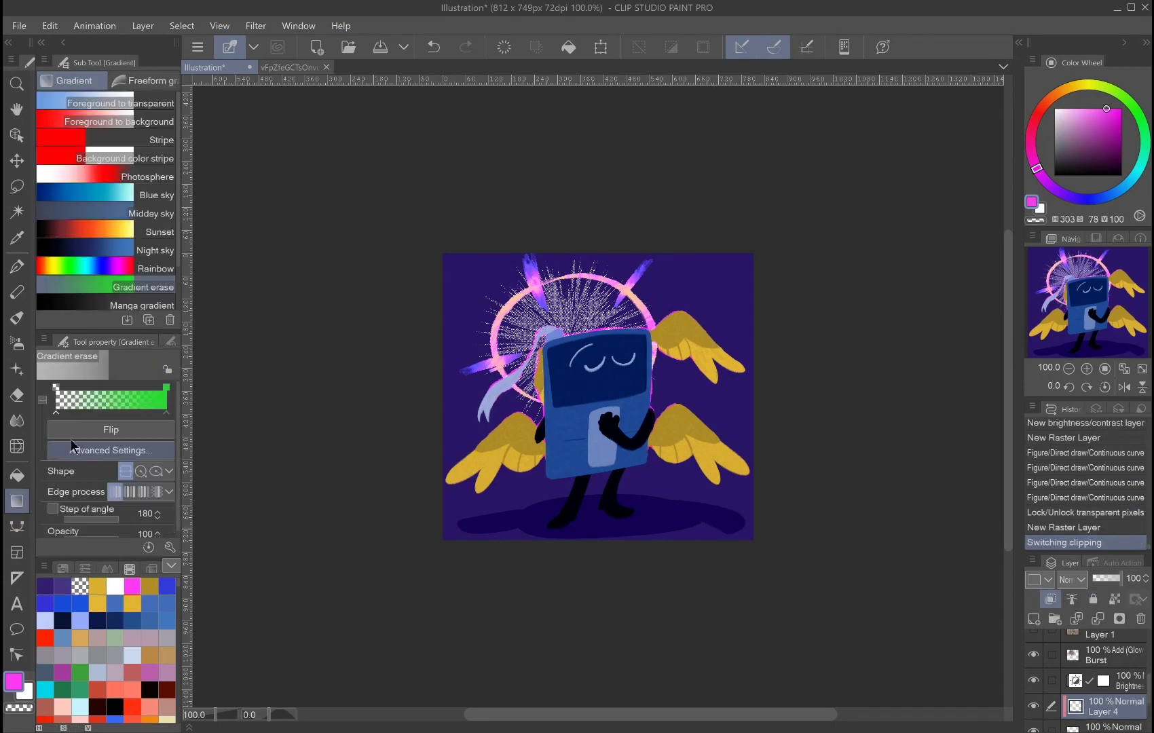
pyautogui.click(167, 586)
pyautogui.click(44, 585)
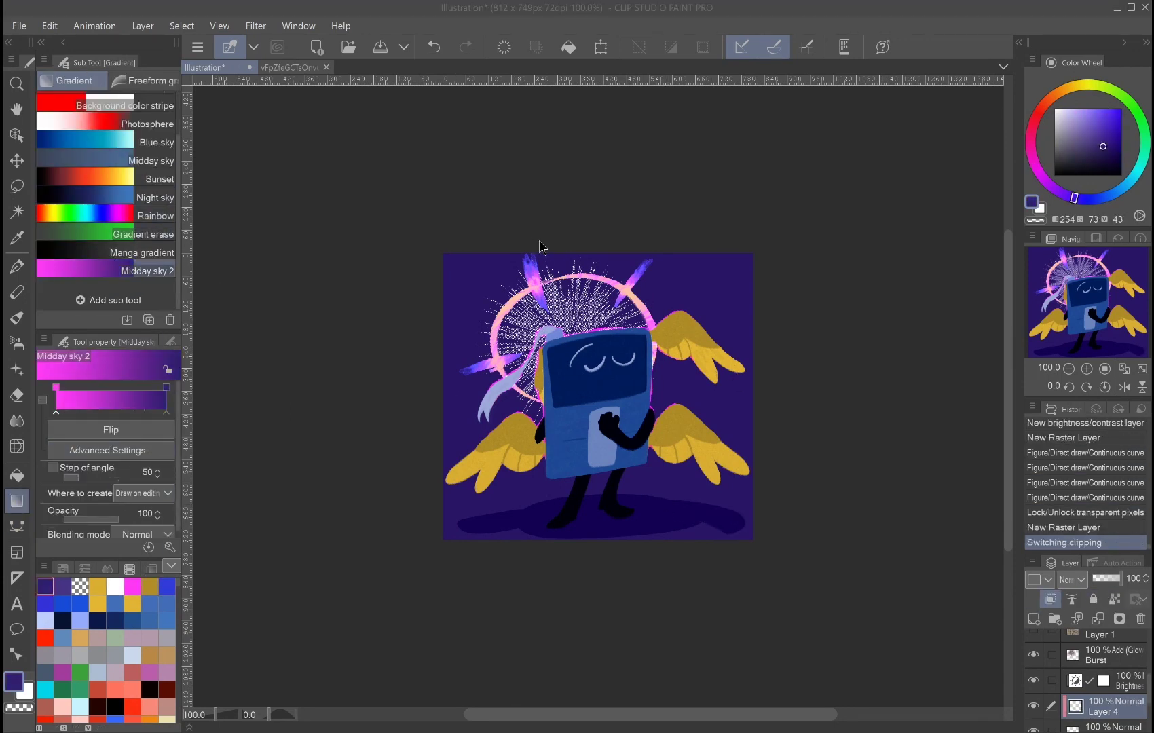
# Step: Apply a pink, yellow and purple gradient to the ground on Layer 4, set to Add (Glow), and fade it with Gradient erase
pyautogui.moveTo(592, 512); pyautogui.dragTo(599, 478)
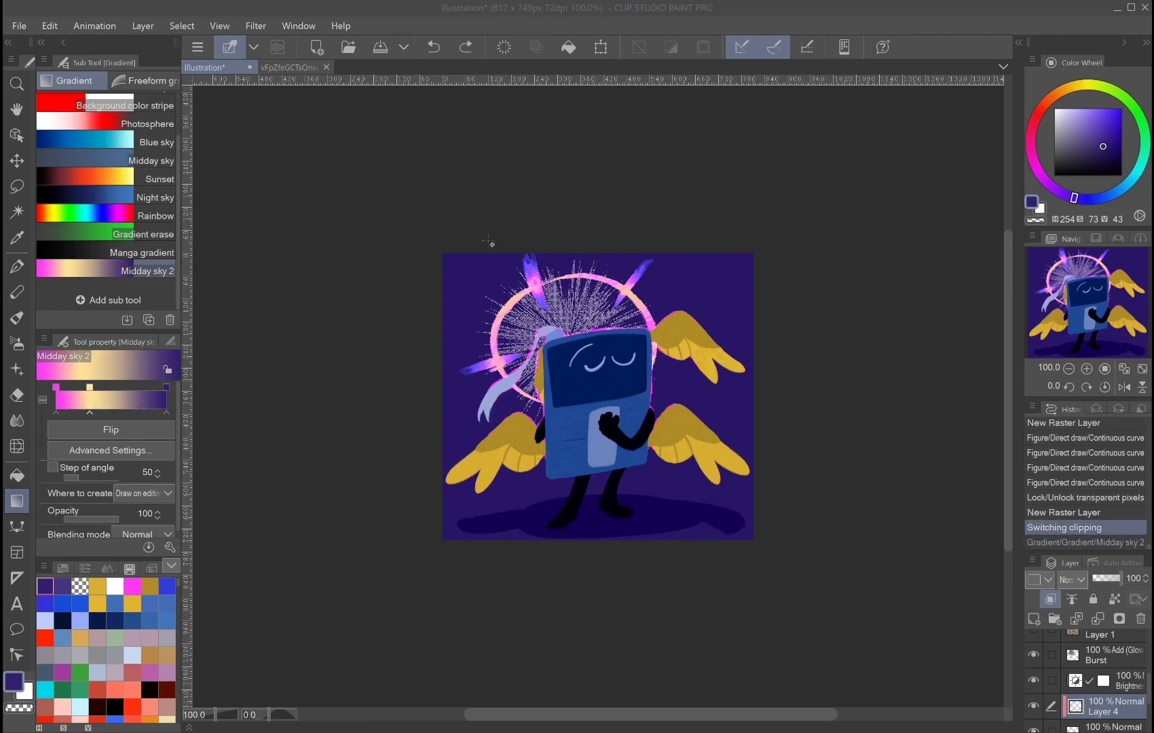
pyautogui.moveTo(603, 522); pyautogui.dragTo(594, 485)
pyautogui.hotkey('ctrl', 'z')
pyautogui.hotkey('ctrl', 'y')
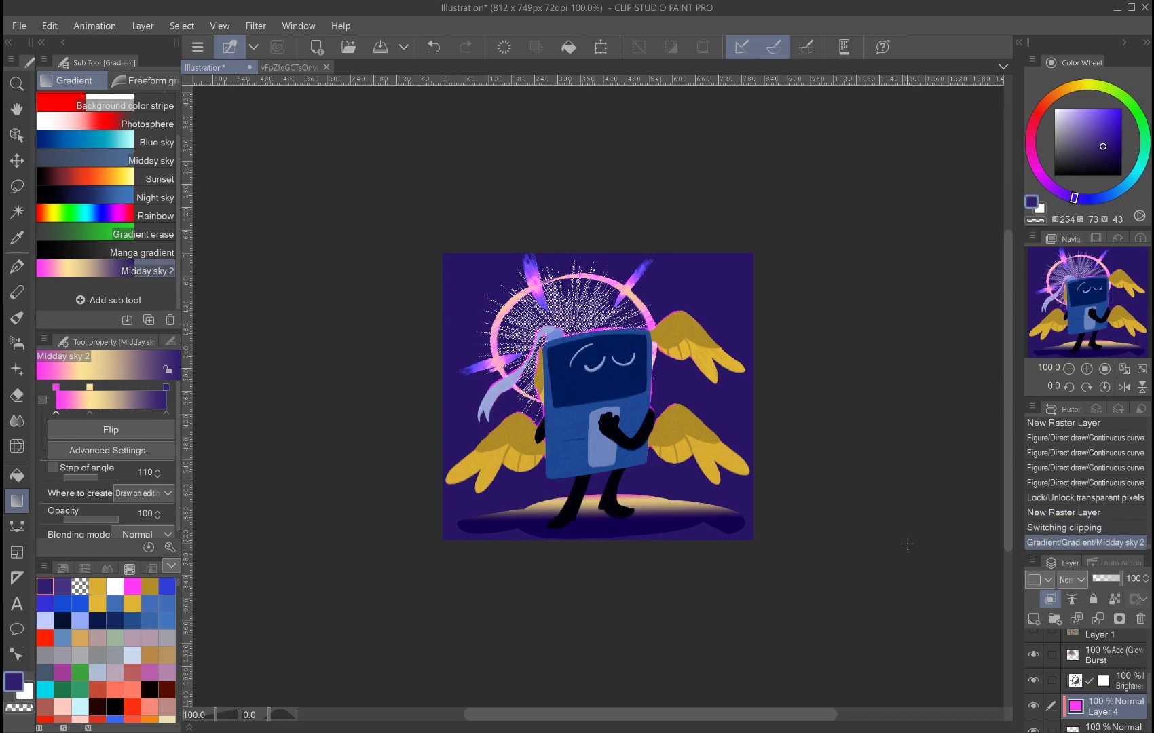
pyautogui.click(143, 233)
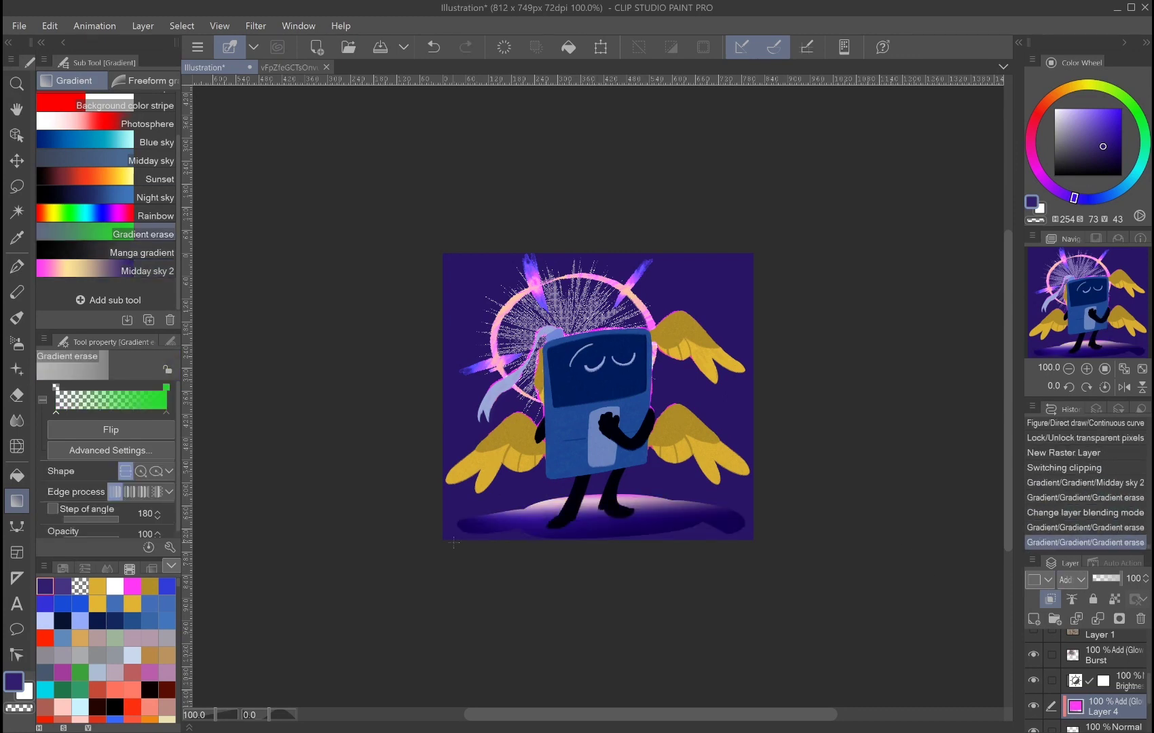
pyautogui.moveTo(584, 496)
pyautogui.mouseDown()
pyautogui.moveTo(579, 524)
pyautogui.moveTo(578, 502)
pyautogui.mouseUp()
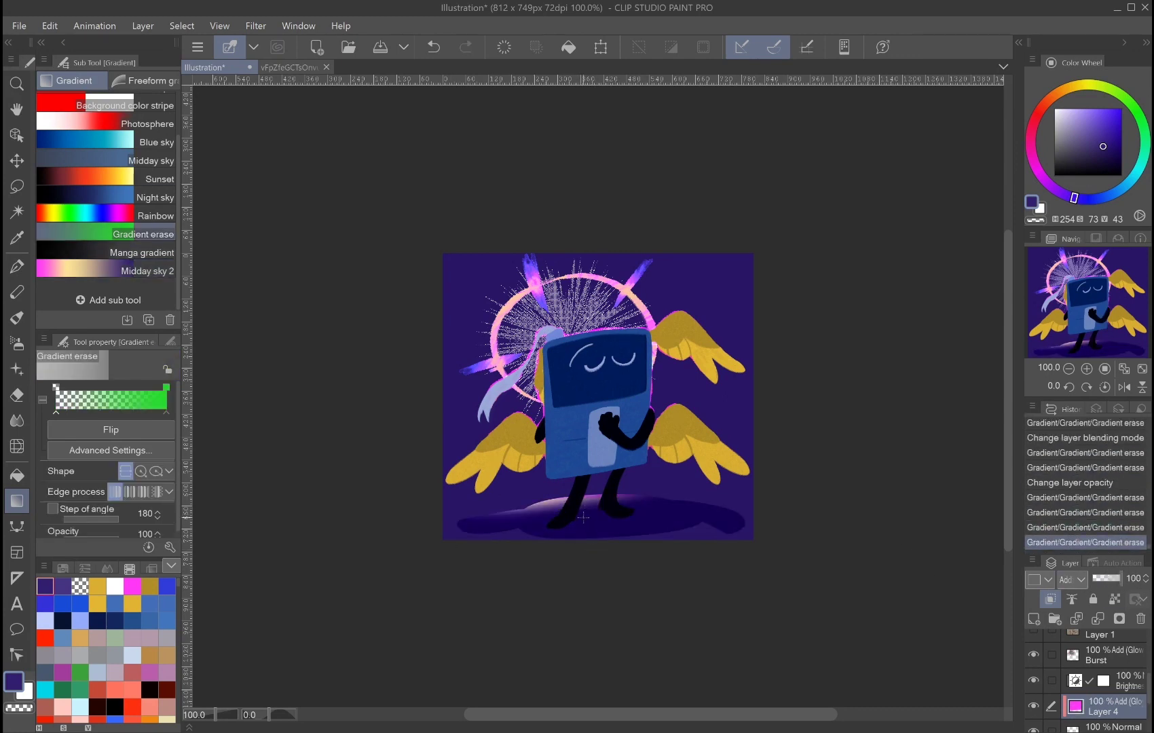
# Step: Add clipped Layer 5 at 57% opacity and try an all dark purple Midday sky 2 gradient over the ground
pyautogui.hotkey('ctrl', 'shift', 'n')
pyautogui.click(146, 270)
pyautogui.moveTo(93, 385); pyautogui.dragTo(693, 261)
pyautogui.click(46, 579)
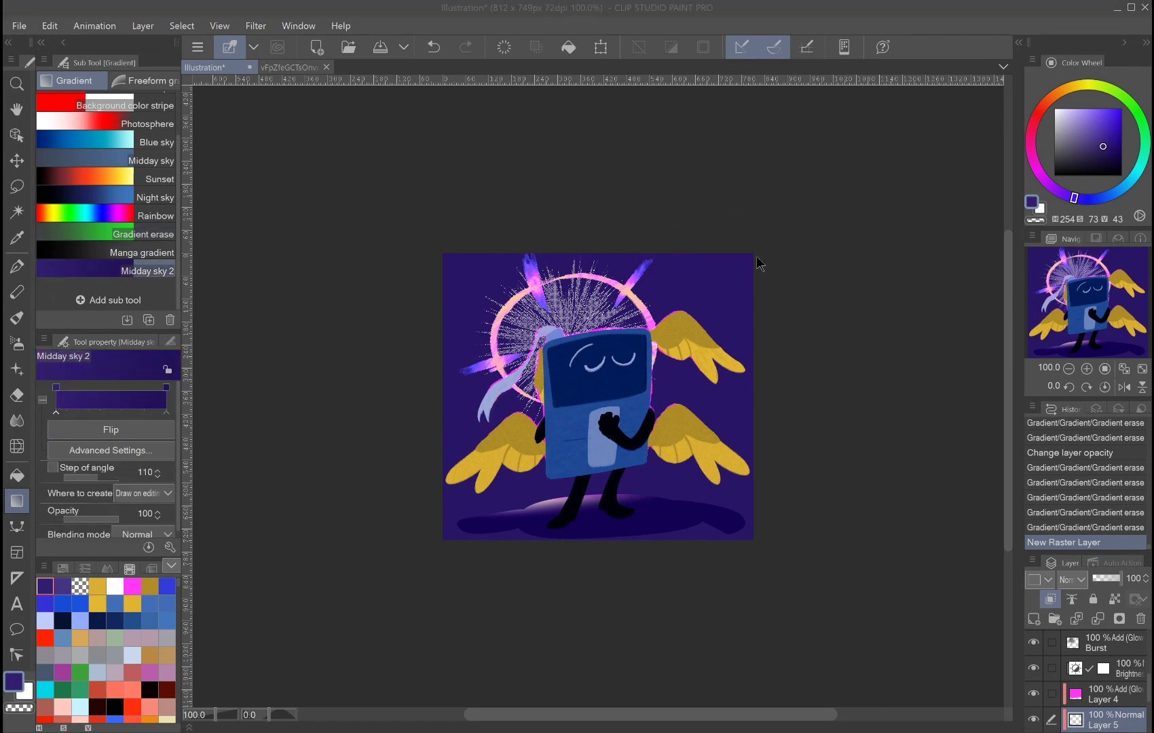
pyautogui.moveTo(576, 501); pyautogui.dragTo(570, 519)
pyautogui.hotkey('ctrl', 'z')
pyautogui.moveTo(730, 589); pyautogui.dragTo(730, 589)
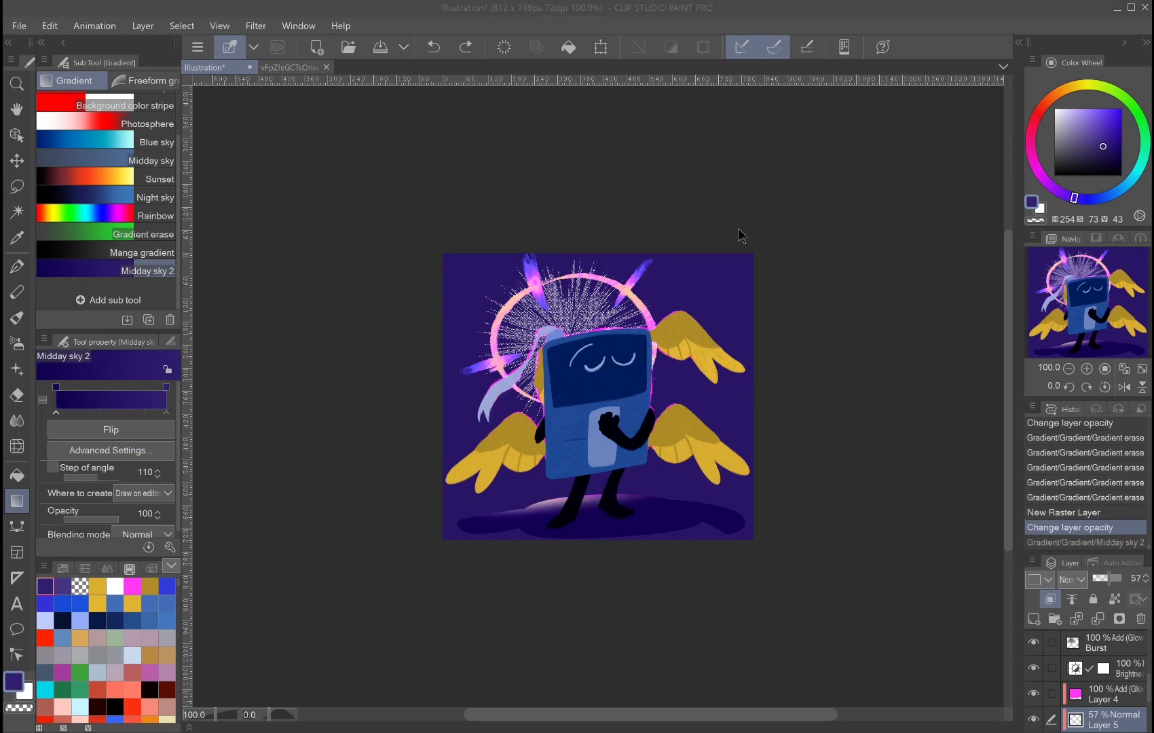
# Step: Lower Layer 5 to 24% opacity and recolour the Midday sky 2 gradient from pink through gold to dark purple
pyautogui.moveTo(611, 519); pyautogui.dragTo(737, 623)
pyautogui.click(1089, 543)
pyautogui.click(1089, 542)
pyautogui.click(1089, 528)
pyautogui.click(1090, 543)
pyautogui.hotkey('ctrl', 'z')
pyautogui.click(1035, 695)
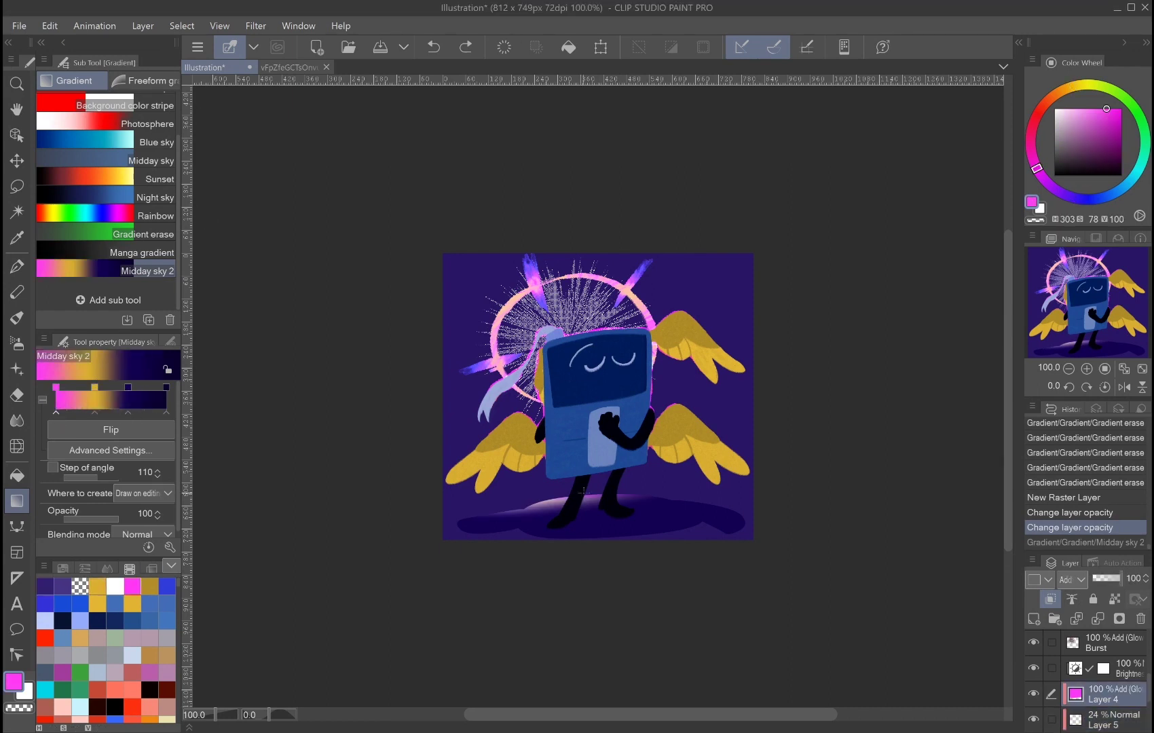
# Step: Try the pink, gold and dark purple gradient on Layer 4, undo it, and apply it to the ground on Layer 5
pyautogui.hotkey('ctrl', 'y')
pyautogui.hotkey('ctrl', 'z')
pyautogui.hotkey('ctrl', 'y')
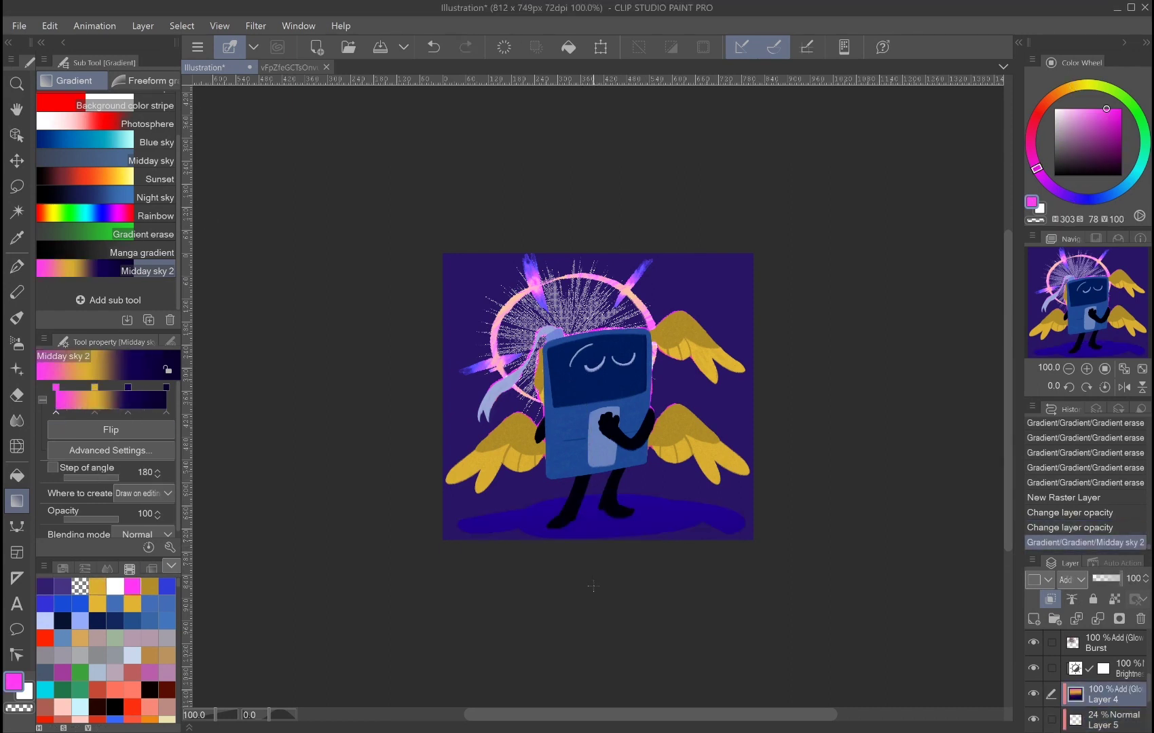
pyautogui.hotkey('ctrl', 'z')
pyautogui.hotkey('ctrl', 'y')
pyautogui.hotkey('ctrl', 'z')
pyautogui.hotkey('ctrl', 'y')
pyautogui.hotkey('ctrl', 'z')
pyautogui.hotkey('ctrl', 'y')
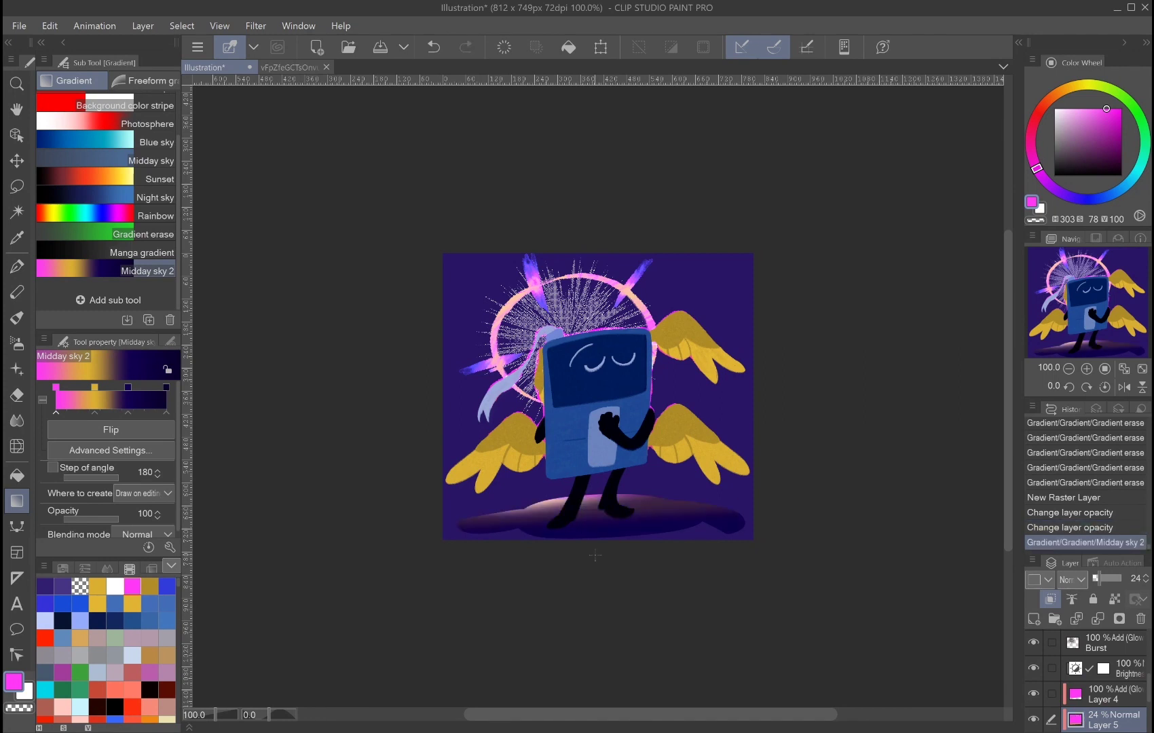
# Step: Extend the pink rim on Layer 9 along the player's bottom edge and legs with the size 10 Crayon
pyautogui.click(1100, 694)
pyautogui.scroll(-1, 1087, 679)
pyautogui.click(1100, 700)
pyautogui.press('p')
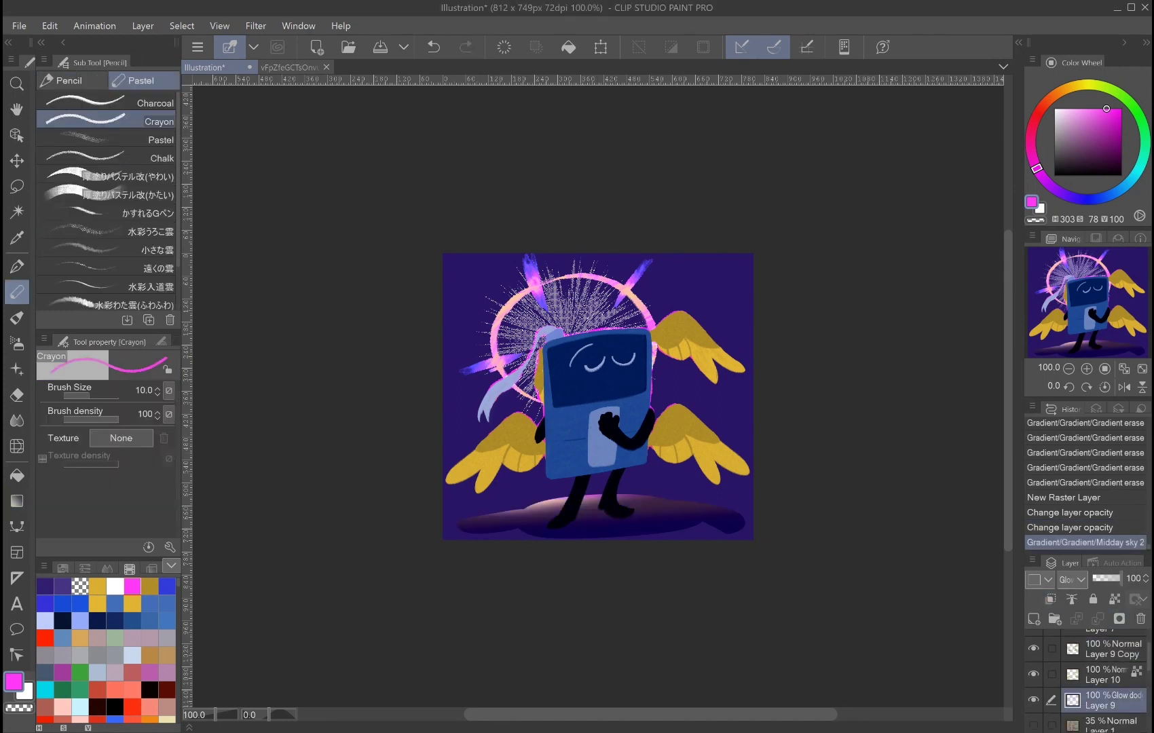
pyautogui.hotkey('ctrl', '+')
pyautogui.hotkey('ctrl', 'y')
pyautogui.hotkey('ctrl', 'y')
pyautogui.hotkey('ctrl', 'y')
pyautogui.hotkey('ctrl', 'y')
pyautogui.hotkey('ctrl', 'y')
pyautogui.hotkey('ctrl', 'y')
pyautogui.hotkey('ctrl', 'y')
pyautogui.hotkey('ctrl', 'y')
pyautogui.hotkey('ctrl', 'z')
pyautogui.hotkey('ctrl', 'z')
pyautogui.hotkey('ctrl', 'y')
pyautogui.hotkey('ctrl', 'y')
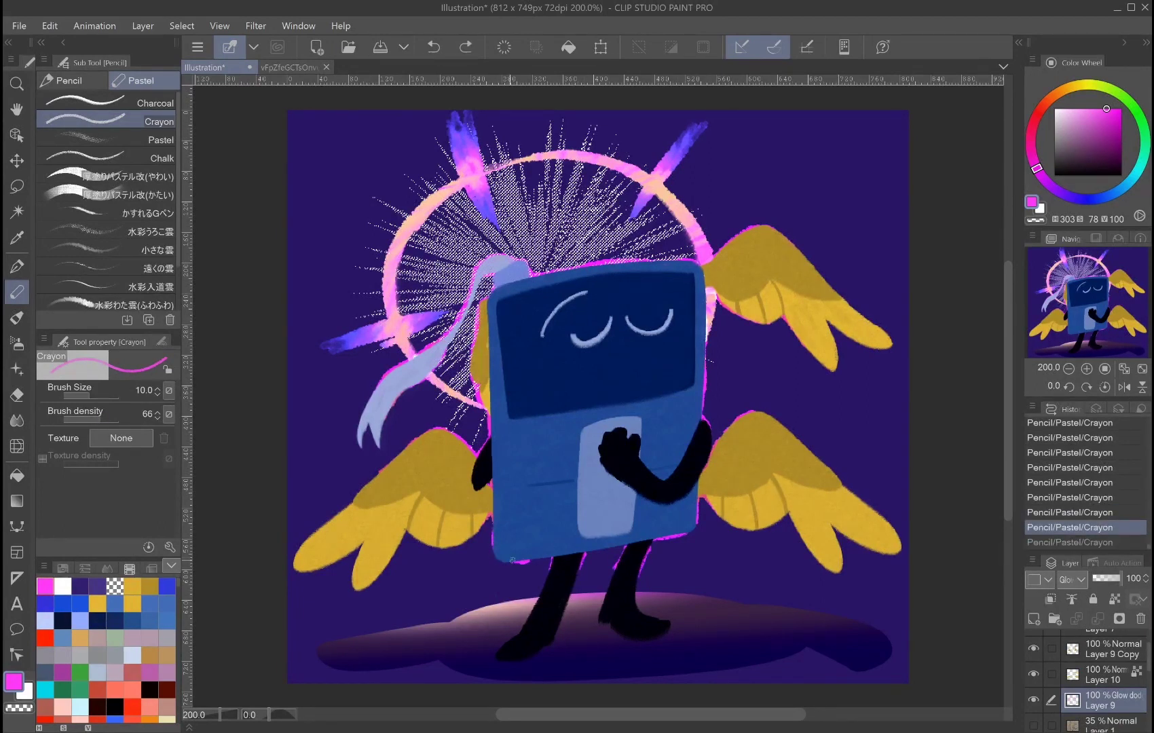
# Step: Paint gold Crayon highlights along the wings' lower edges and legs, and set Layer 9 to Add (Glow)
pyautogui.keyDown('alt'); pyautogui.click(467, 530); pyautogui.keyUp('alt')
pyautogui.hotkey('ctrl', 'y')
pyautogui.hotkey('ctrl', 'y')
pyautogui.hotkey('ctrl', 'y')
pyautogui.hotkey('ctrl', 'y')
pyautogui.hotkey('ctrl', 'y')
pyautogui.hotkey('ctrl', 'y')
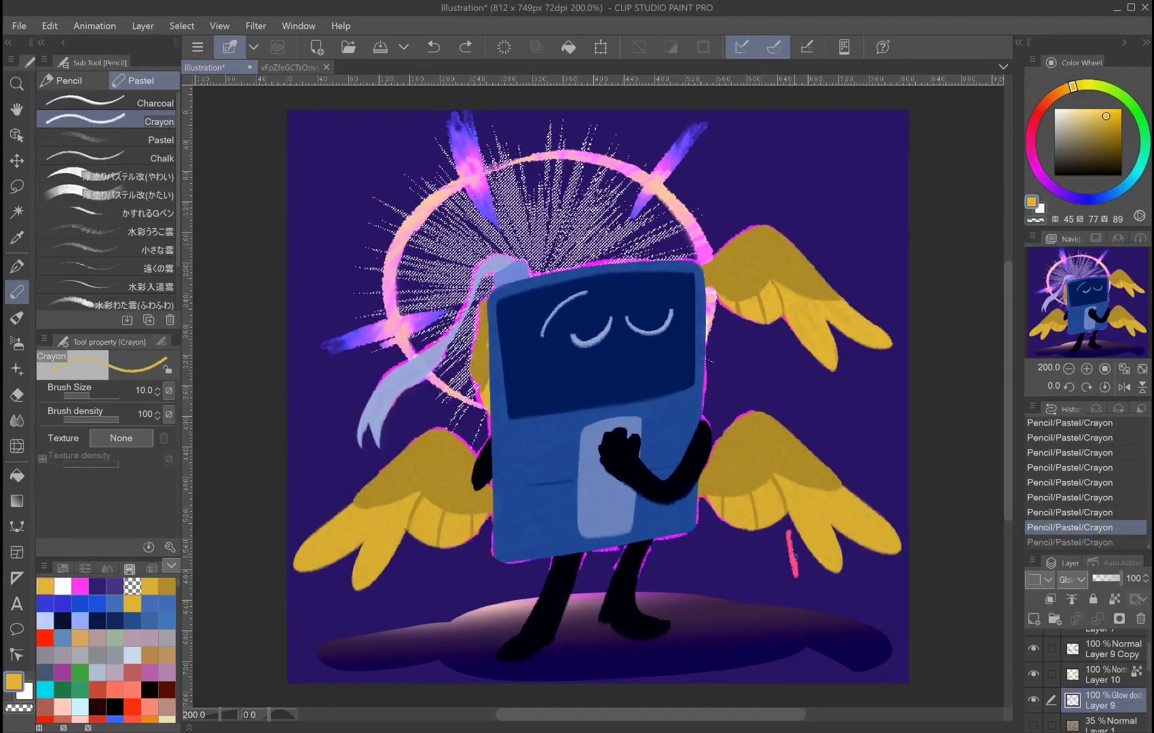
pyautogui.hotkey('ctrl', 'y')
pyautogui.hotkey('ctrl', 'y')
pyautogui.hotkey('ctrl', 'y')
pyautogui.hotkey('ctrl', 'y')
pyautogui.hotkey('ctrl', 'y')
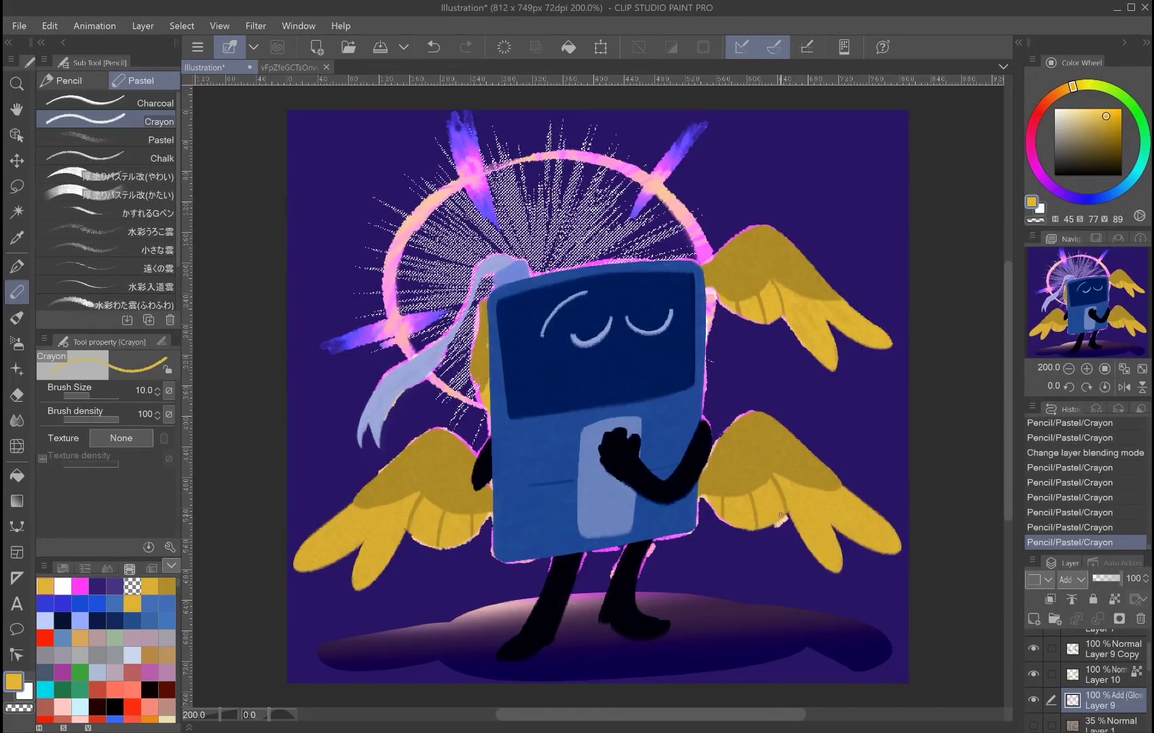
# Step: Soften the rim along the player's sides and the lower wings with the Wet bleed blender at size 8
pyautogui.press('j')
pyautogui.moveTo(708, 506); pyautogui.dragTo(707, 525)
pyautogui.moveTo(712, 353); pyautogui.dragTo(712, 418)
pyautogui.moveTo(489, 407)
pyautogui.mouseDown()
pyautogui.moveTo(484, 442)
pyautogui.moveTo(468, 440)
pyautogui.mouseUp()
pyautogui.moveTo(469, 440); pyautogui.dragTo(476, 441)
pyautogui.hotkey('ctrl', 'z')
pyautogui.moveTo(706, 503); pyautogui.dragTo(739, 530)
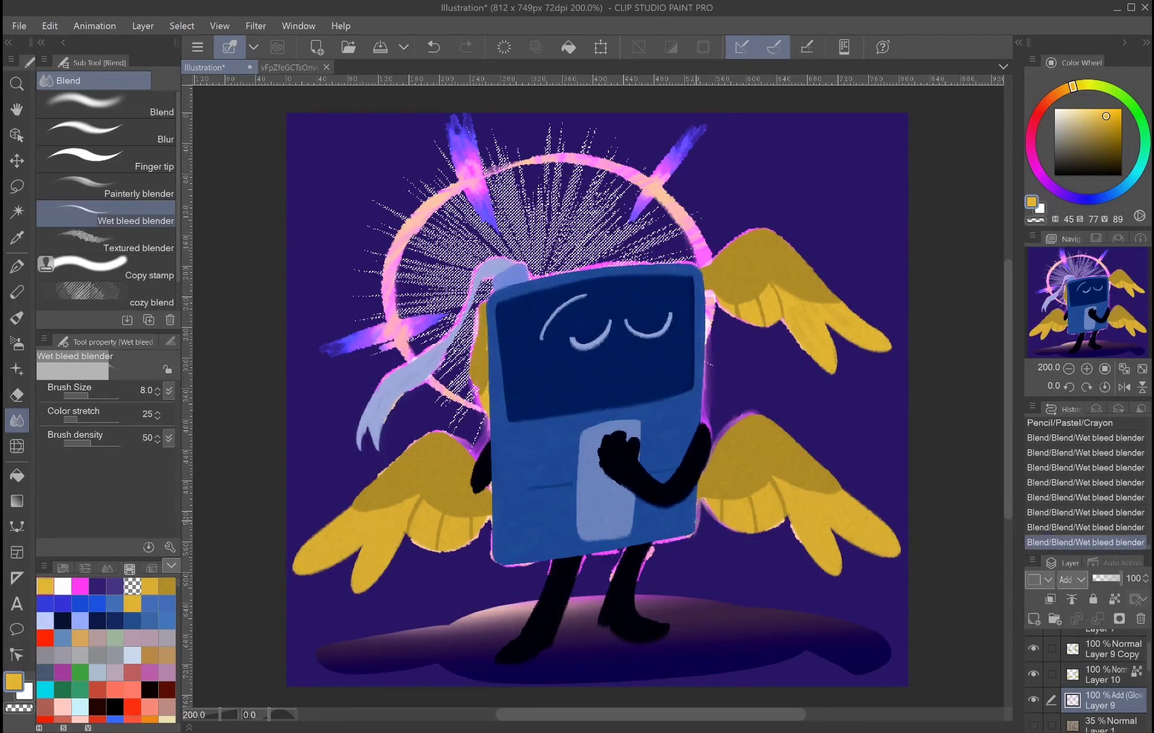
# Step: Add a pink Crayon touch along the ribbon and blend the rim on the ribbon and the player's top edge
pyautogui.moveTo(437, 365); pyautogui.dragTo(421, 387)
pyautogui.moveTo(612, 407); pyautogui.dragTo(624, 411)
pyautogui.press('p')
pyautogui.moveTo(398, 409); pyautogui.dragTo(408, 424)
pyautogui.press('j')
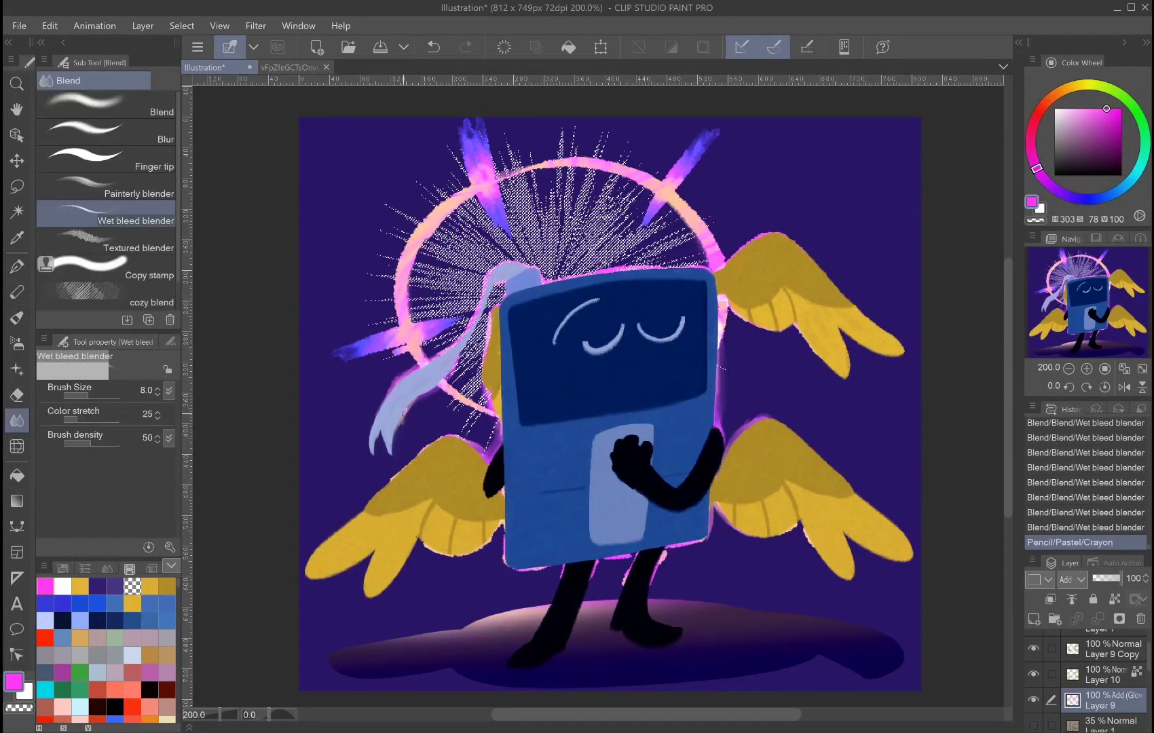
pyautogui.moveTo(602, 269); pyautogui.dragTo(677, 267)
# Step: Add pink Crayon rim touches along the top edges of the wings and soften them with the Wet bleed blender
pyautogui.press('p')
pyautogui.moveTo(761, 238); pyautogui.dragTo(778, 240)
pyautogui.press('j')
pyautogui.press('p')
pyautogui.moveTo(760, 418); pyautogui.dragTo(791, 431)
pyautogui.press('j')
pyautogui.moveTo(744, 441); pyautogui.dragTo(731, 456)
pyautogui.moveTo(453, 431)
pyautogui.mouseDown()
pyautogui.moveTo(441, 436)
pyautogui.moveTo(472, 445)
pyautogui.mouseUp()
# Step: Blend the rim around the legs and player's bottom edge, undo the last two blends, and paint pink under the lower-left wing
pyautogui.moveTo(646, 587)
pyautogui.mouseDown()
pyautogui.moveTo(623, 556)
pyautogui.moveTo(635, 556)
pyautogui.mouseUp()
pyautogui.moveTo(723, 540); pyautogui.dragTo(671, 550)
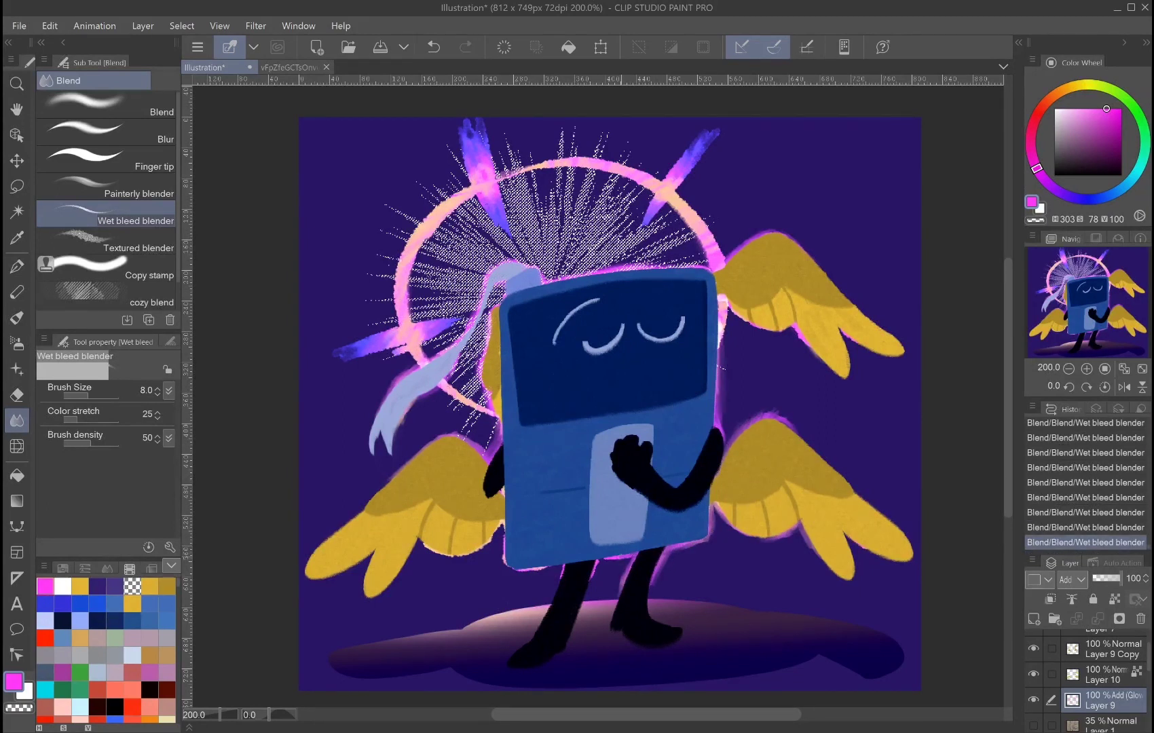
pyautogui.hotkey('ctrl', 'z')
pyautogui.hotkey('ctrl', 'z')
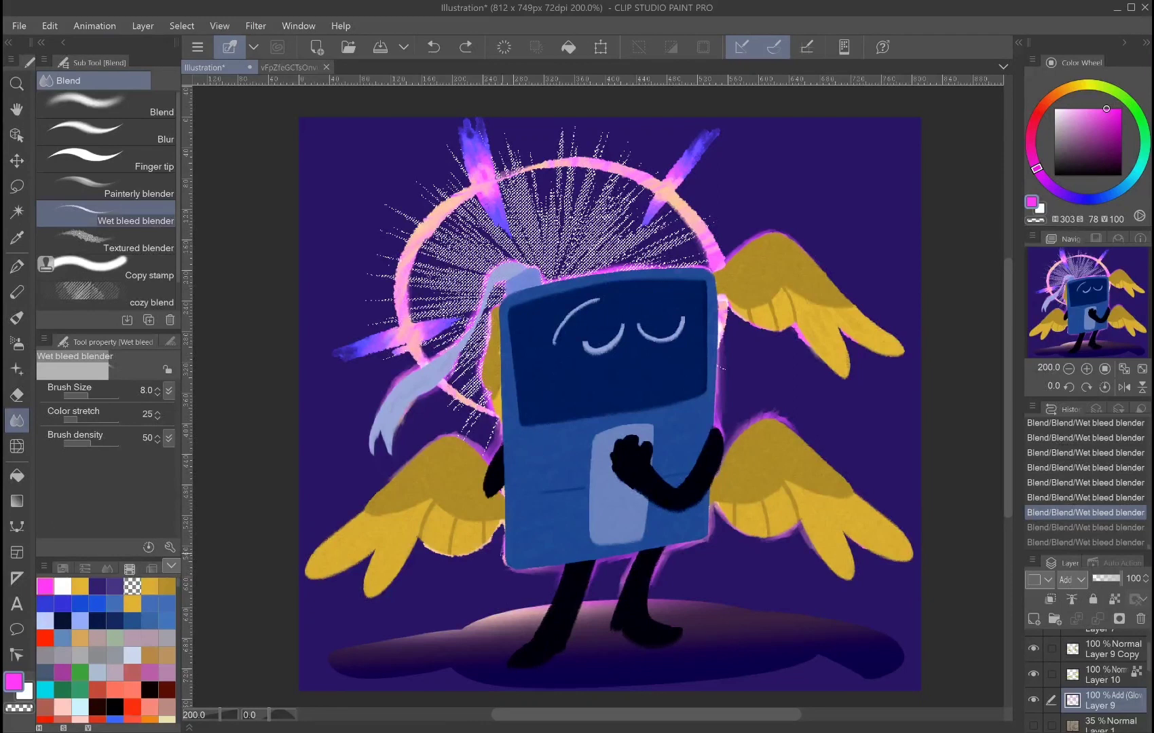
pyautogui.press('p')
pyautogui.moveTo(422, 540)
pyautogui.mouseDown()
pyautogui.moveTo(392, 581)
pyautogui.moveTo(410, 549)
pyautogui.moveTo(447, 559)
pyautogui.mouseUp()
pyautogui.press('j')
# Step: Merge the wing copy into Layer 10 and adjust the wings' gold with a clipped brightness/contrast correction layer
pyautogui.hotkey('ctrl', 'e')
pyautogui.hotkey('ctrl', 'u')
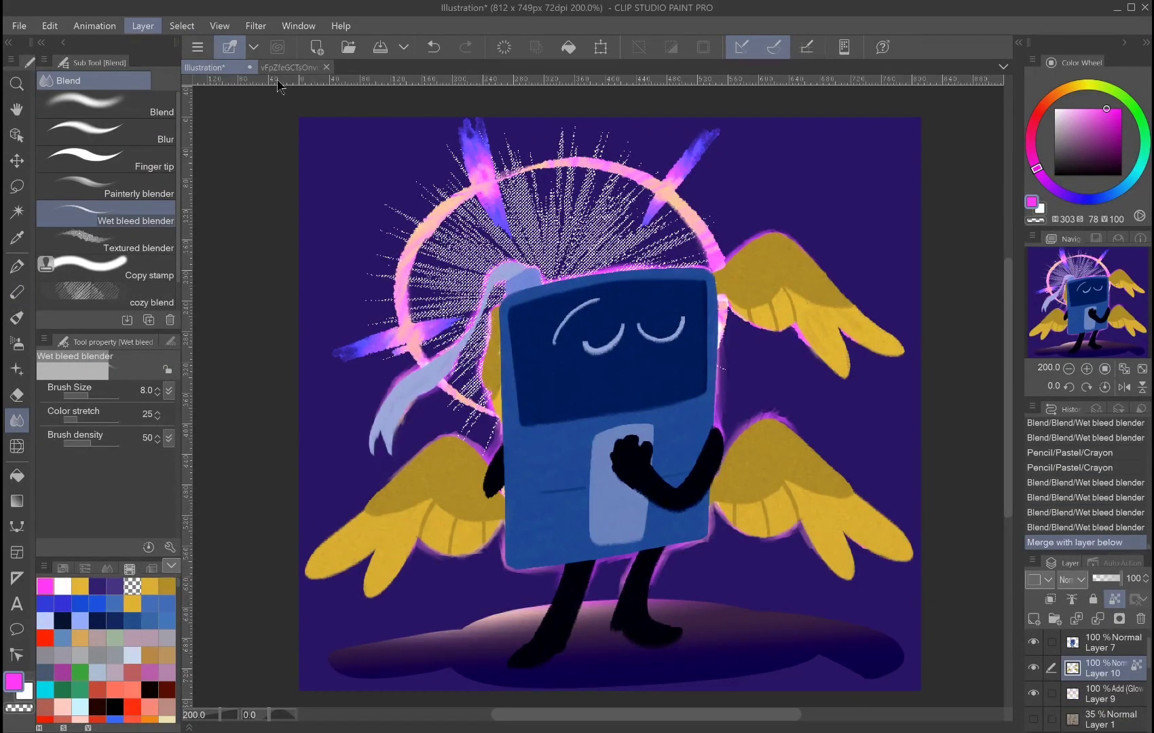
pyautogui.press('Escape')
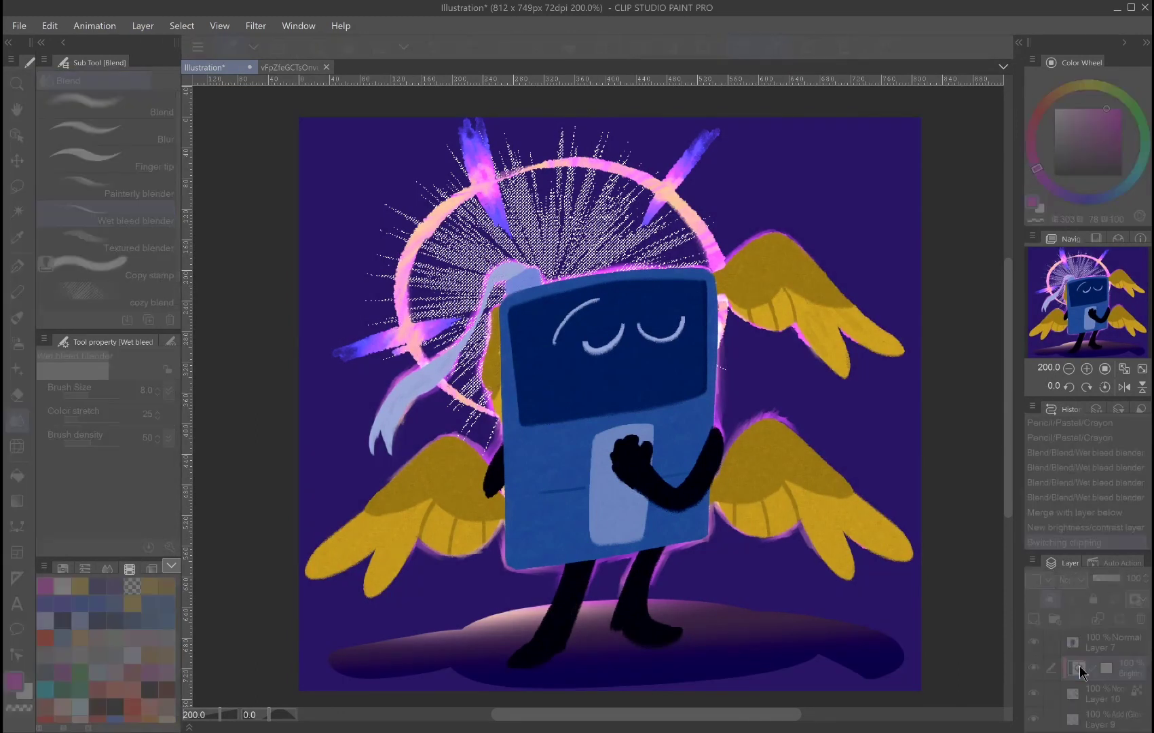
pyautogui.hotkey('ctrl', 'alt', 'g')
pyautogui.press('Return')
# Step: Fade out the lower part of the ground on Layer 3 with the Gradient erase gradient
pyautogui.scroll(-2, 1087, 679)
pyautogui.click(1107, 665)
pyautogui.click(17, 501)
pyautogui.click(123, 266)
pyautogui.scroll(-1, 607, 475)
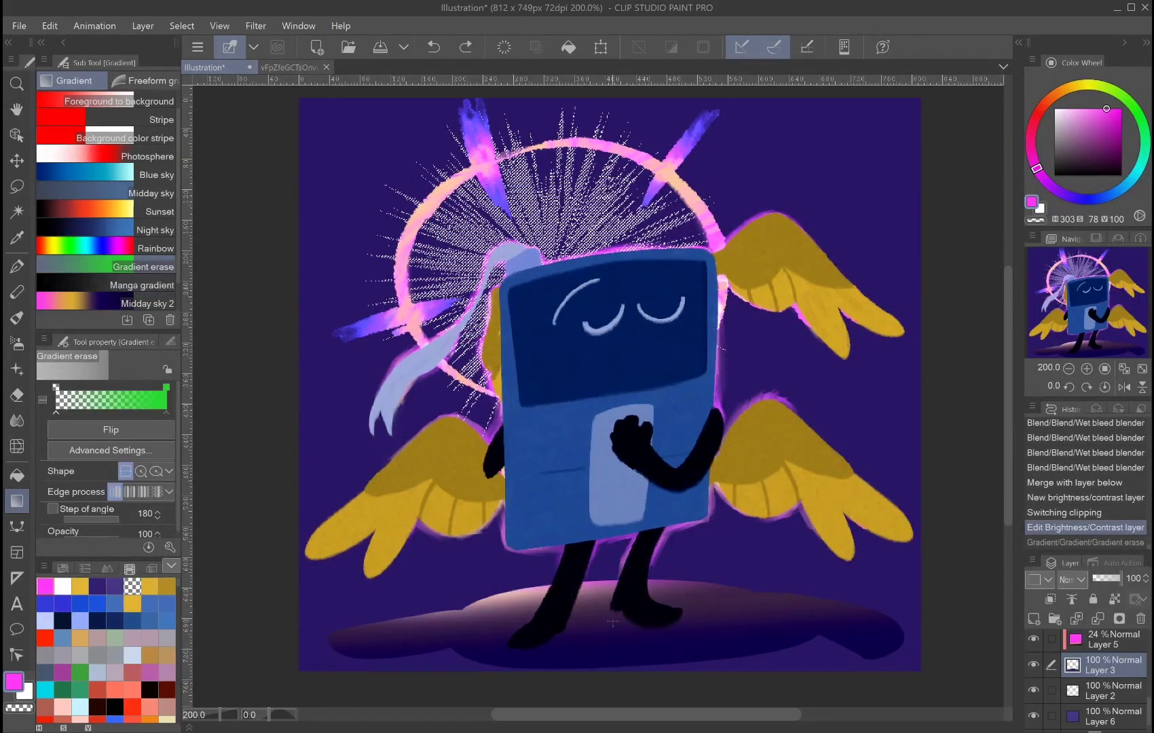
pyautogui.moveTo(607, 614); pyautogui.dragTo(606, 667)
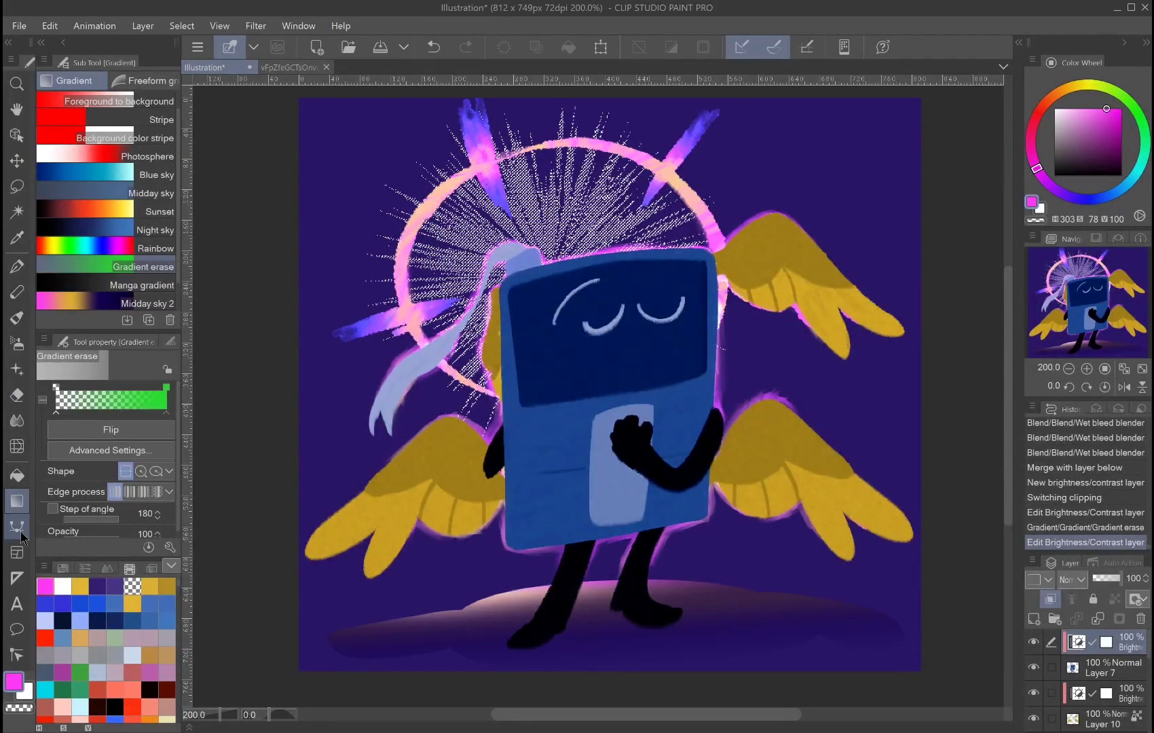
# Step: Add white Burst focus lines radiating from the character's head in Add (Glow) mode and place their layer below Layer 3
pyautogui.click(17, 526)
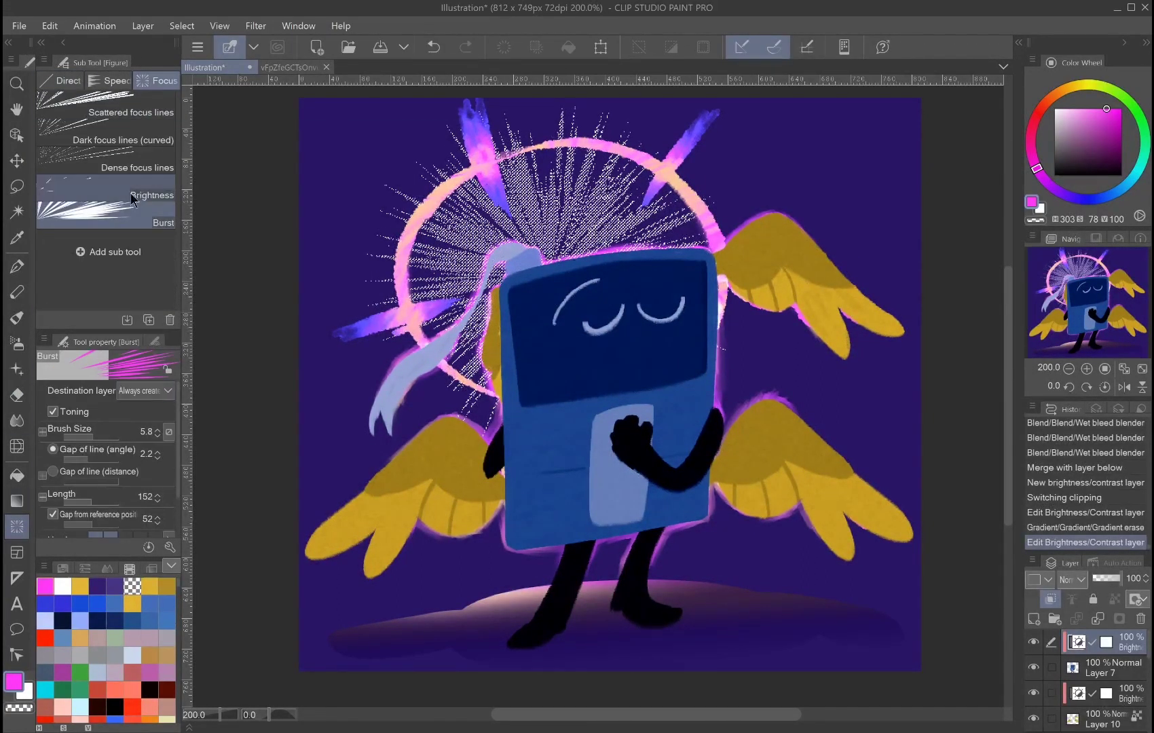
pyautogui.click(105, 214)
pyautogui.moveTo(563, 286); pyautogui.dragTo(694, 307)
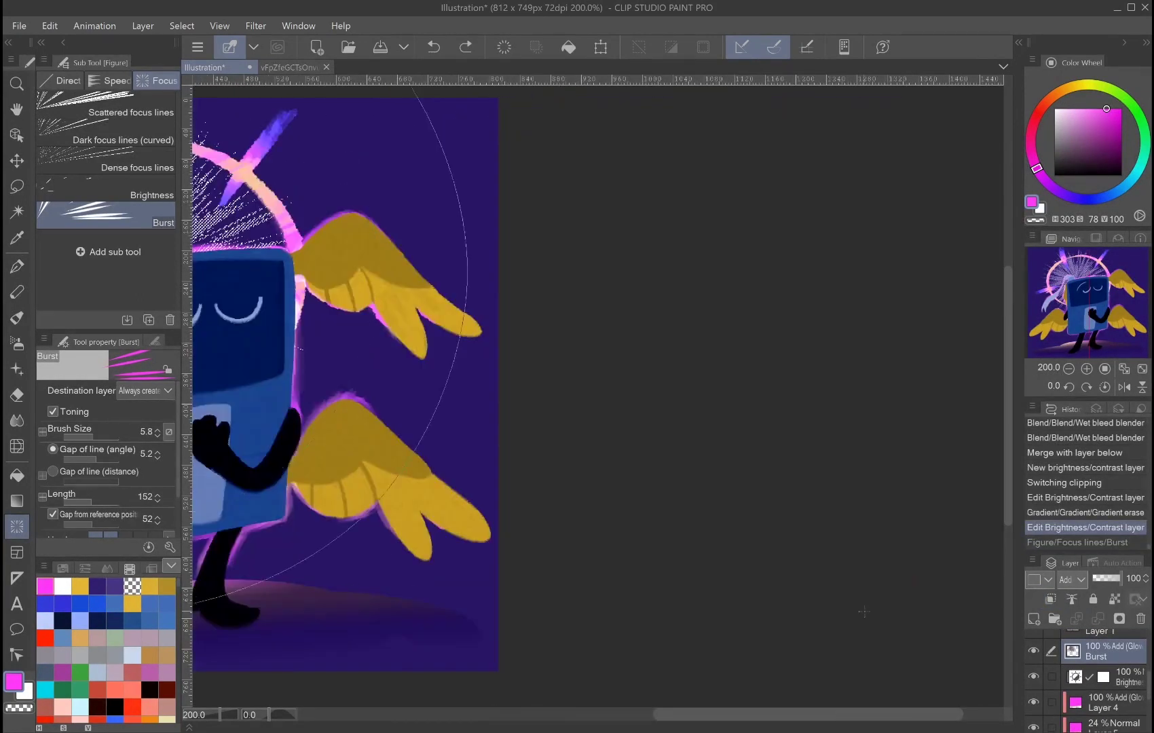
pyautogui.hotkey('ctrl', 't')
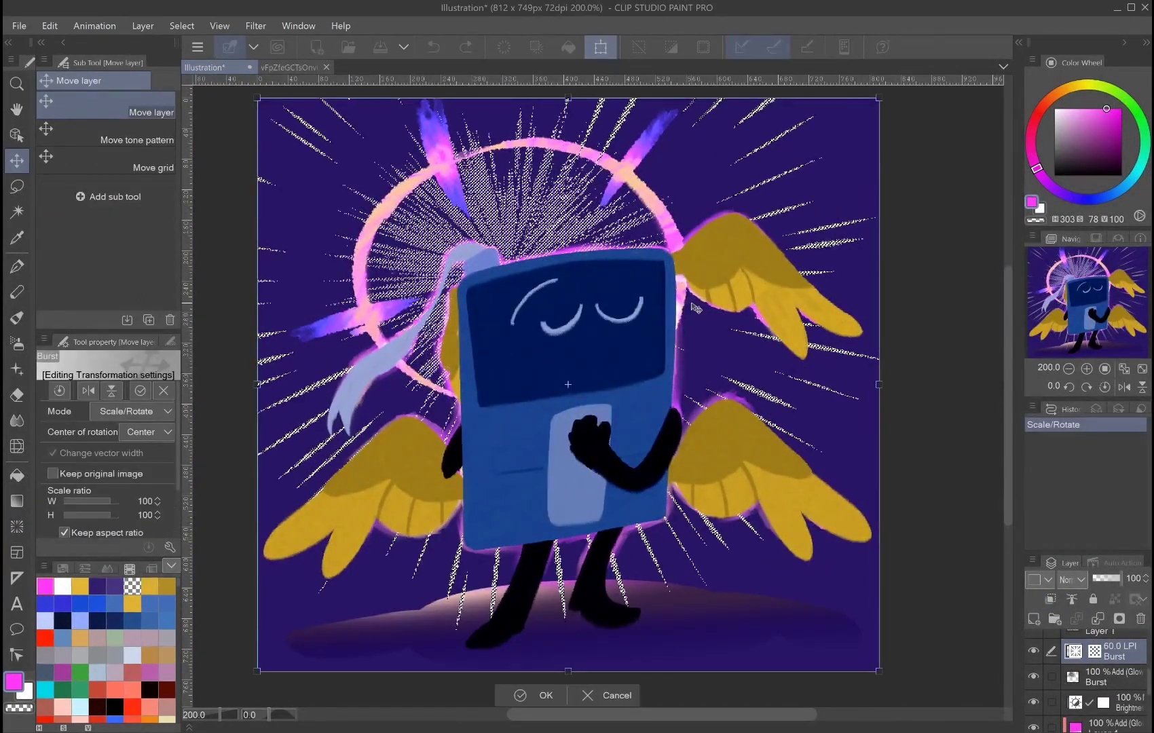
pyautogui.hotkey('ctrl', 'z')
pyautogui.hotkey('ctrl', 'z')
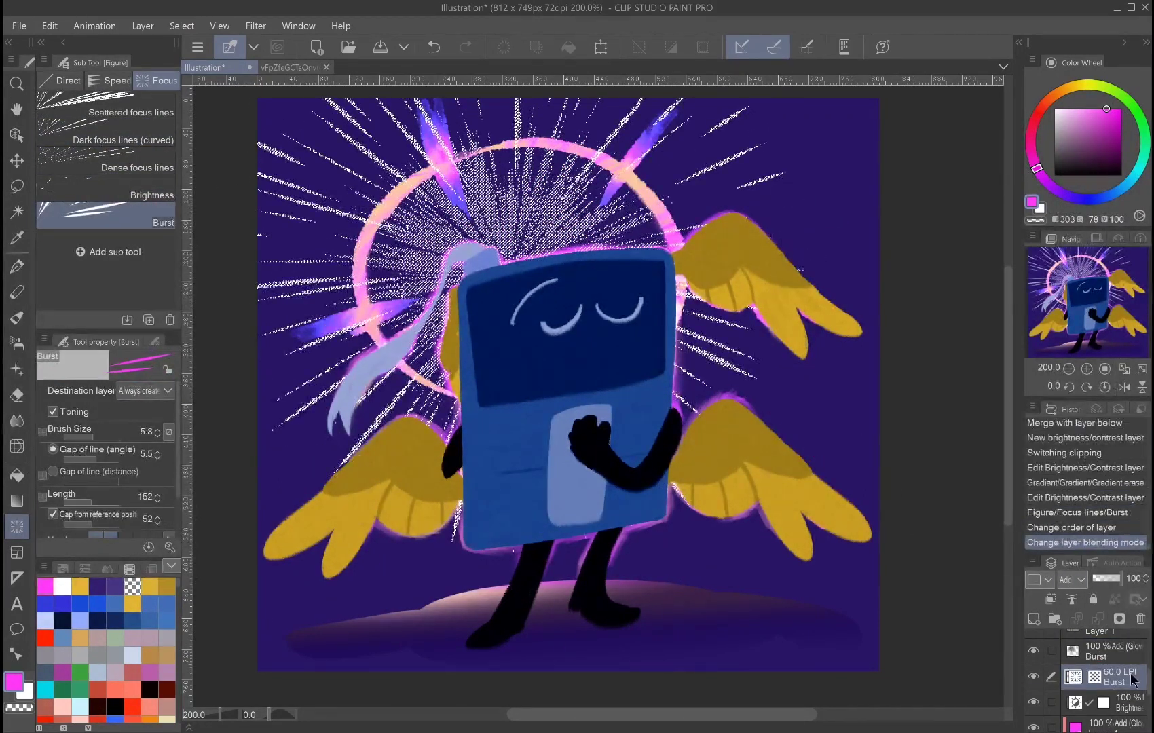
pyautogui.moveTo(1034, 657); pyautogui.dragTo(1034, 656)
pyautogui.click(20, 394)
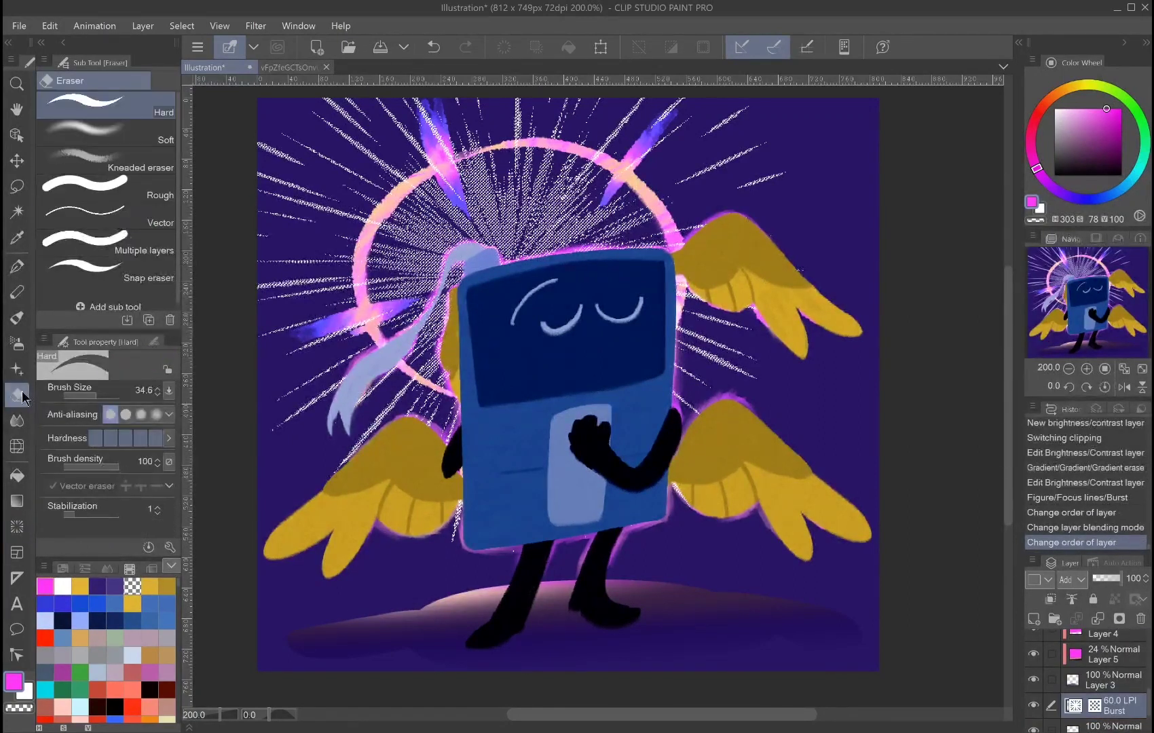
# Step: Try flattening the image, and undo it together with the Burst focus lines and their layer changes
pyautogui.hotkey('ctrl', 'shift', 'e')
pyautogui.hotkey('ctrl', 'z')
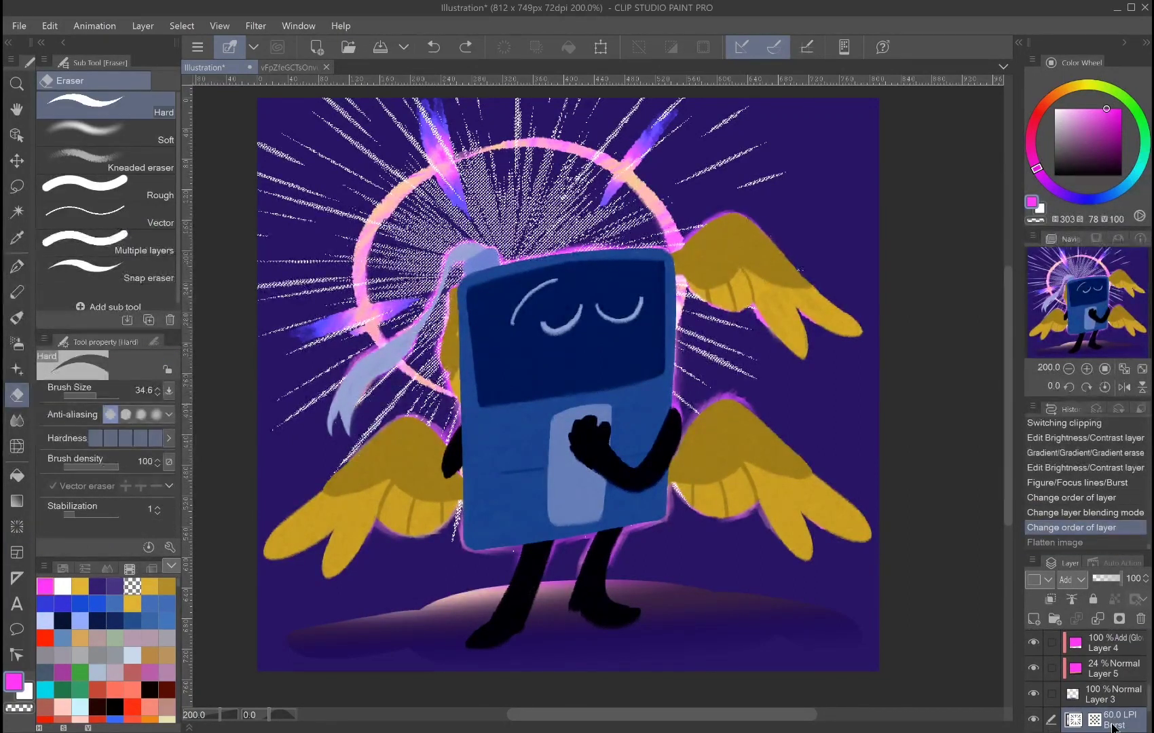
pyautogui.hotkey('ctrl', 'z')
pyautogui.hotkey('ctrl', 'z')
pyautogui.hotkey('ctrl', 'z')
pyautogui.press('u')
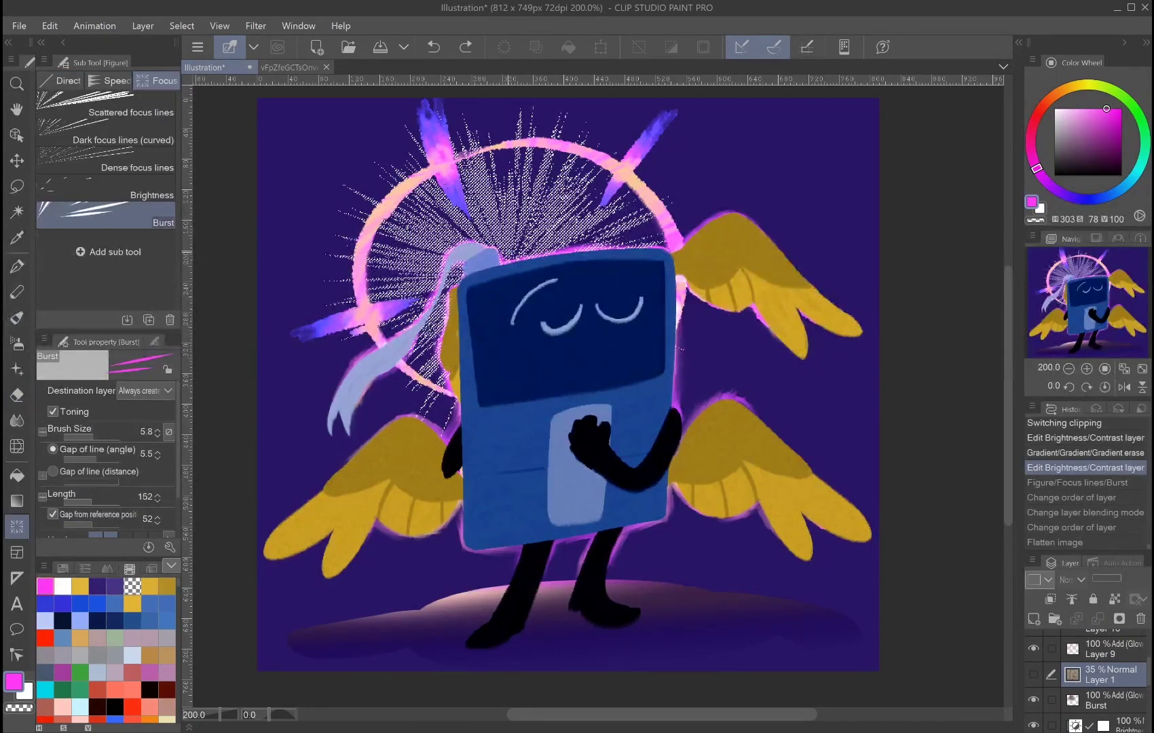
pyautogui.moveTo(1100, 676); pyautogui.dragTo(1100, 652)
pyautogui.moveTo(1100, 699); pyautogui.dragTo(1100, 672)
pyautogui.moveTo(1100, 676)
pyautogui.mouseDown()
pyautogui.moveTo(1100, 652)
pyautogui.moveTo(1119, 663)
pyautogui.mouseUp()
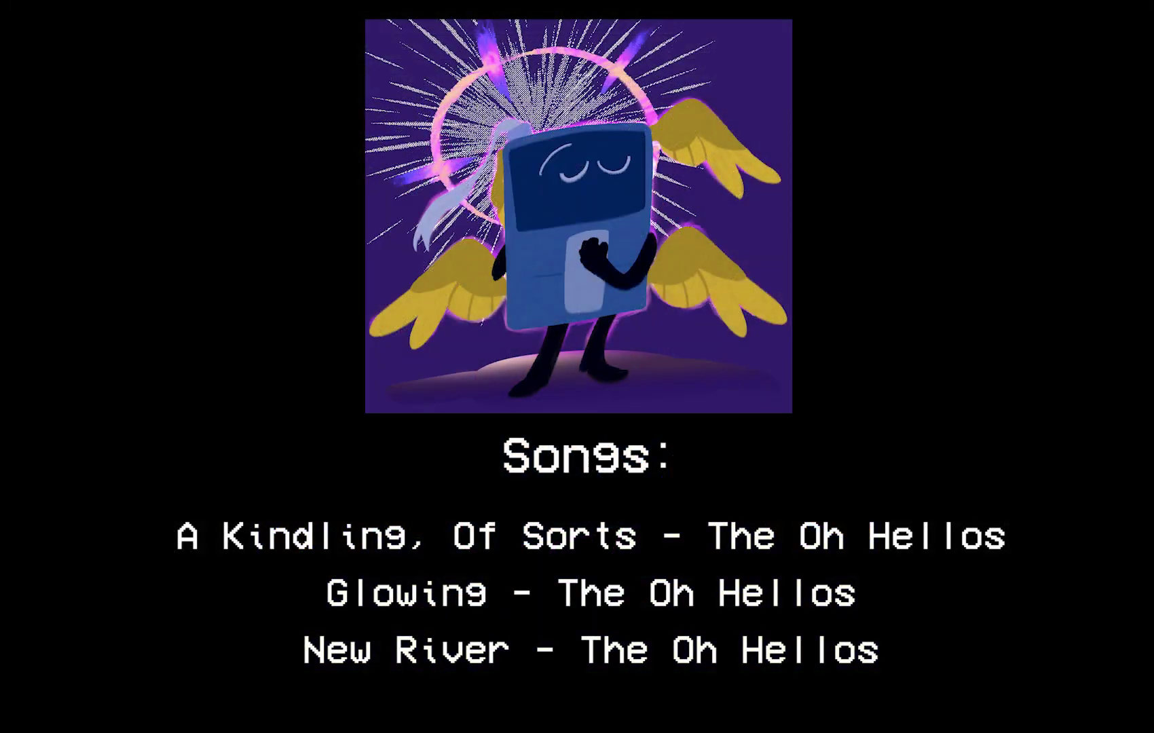